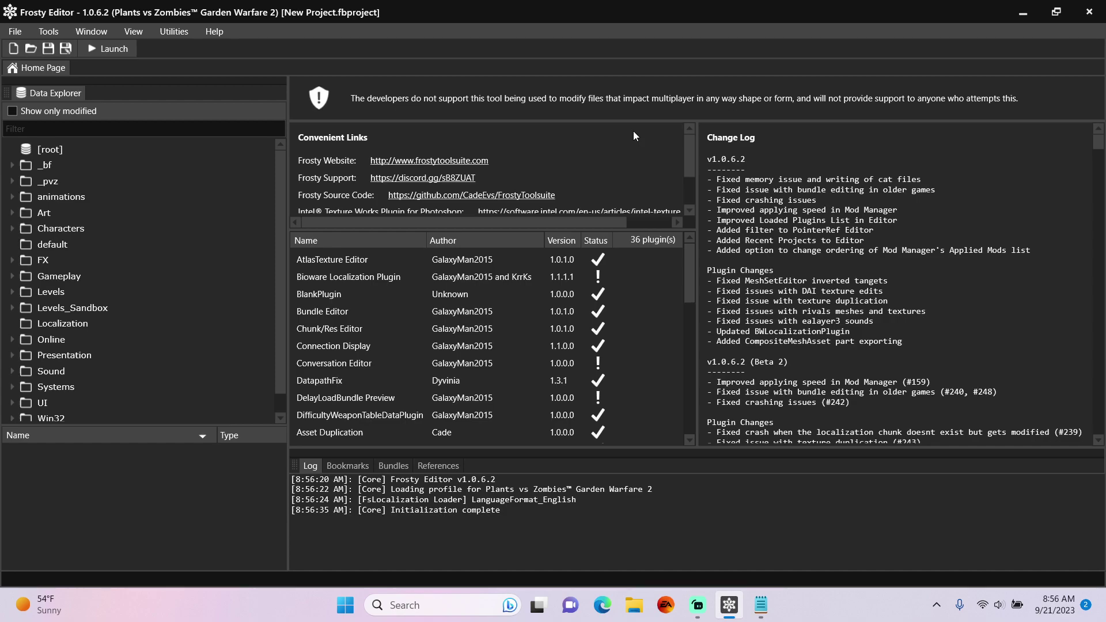
Step: Scroll the Home Page plugin list, then expand Levels in the Data Explorer to list the Level_Coop map folders
scroll(519, 286, down, 3)
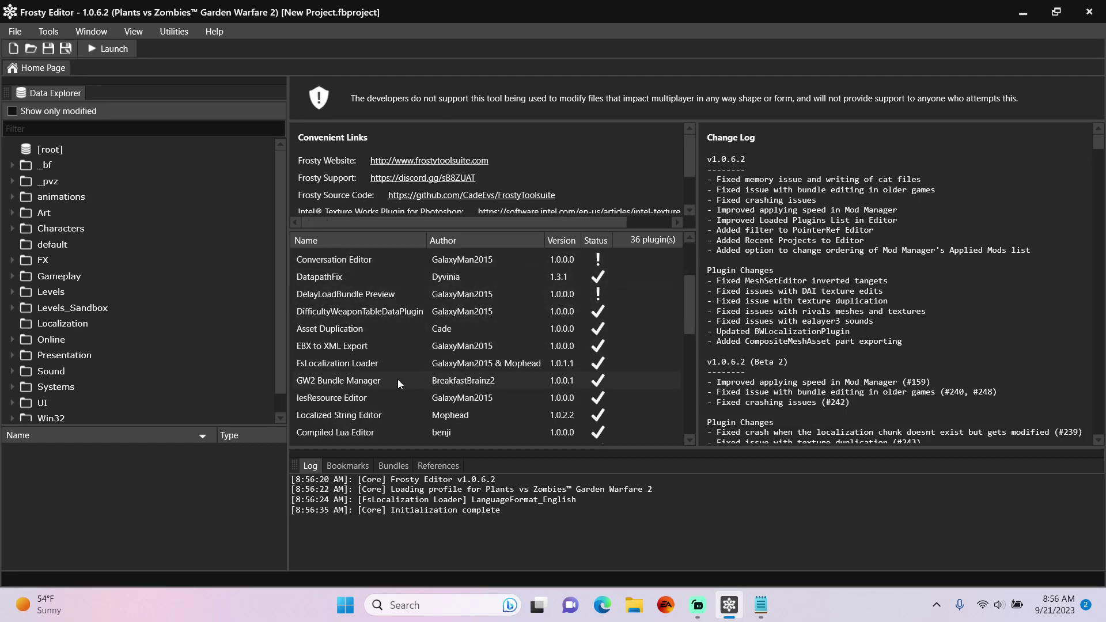
scroll(426, 372, down, 5)
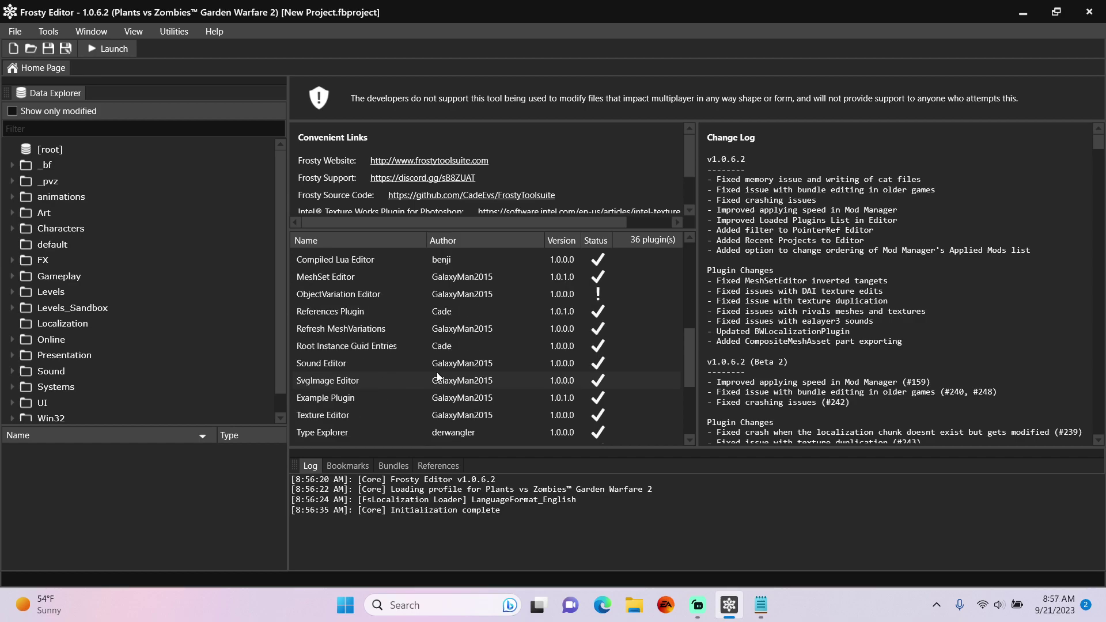
scroll(438, 377, down, 3)
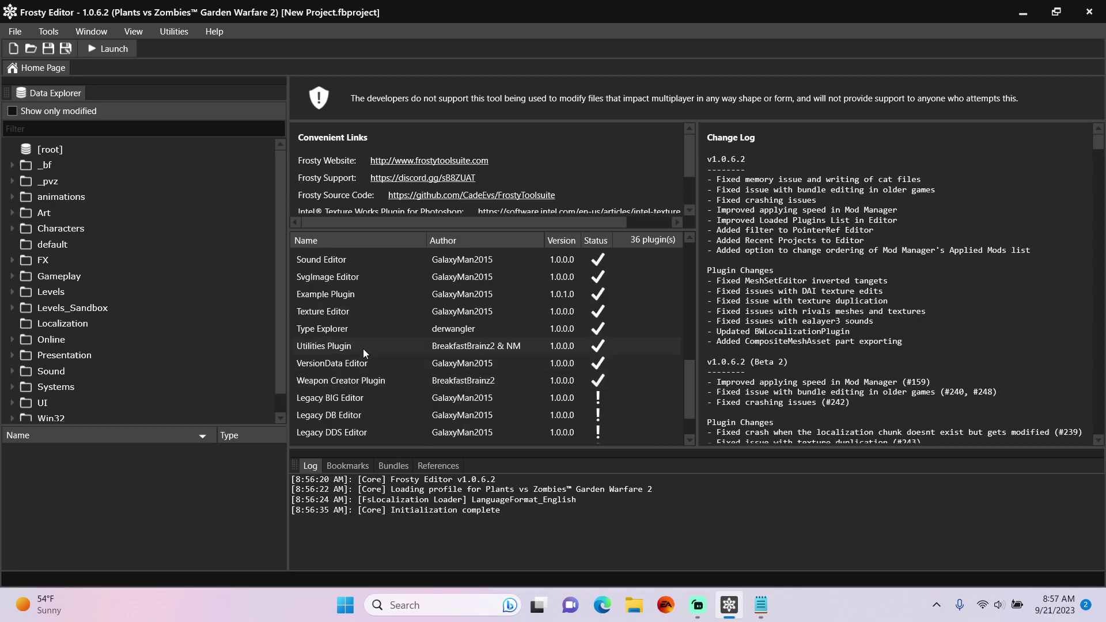
click(12, 293)
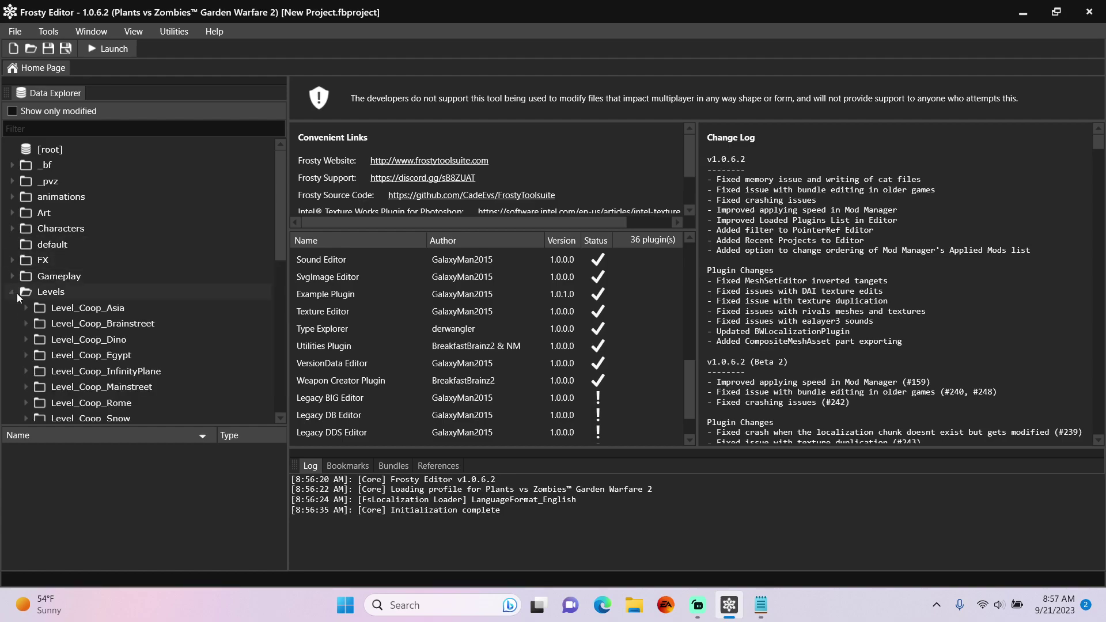
Step: In Level_Coop_Asia, duplicate the TeamDeathmatch sub-world as FreeRoam and save it
click(58, 309)
scroll(79, 497, down, 5)
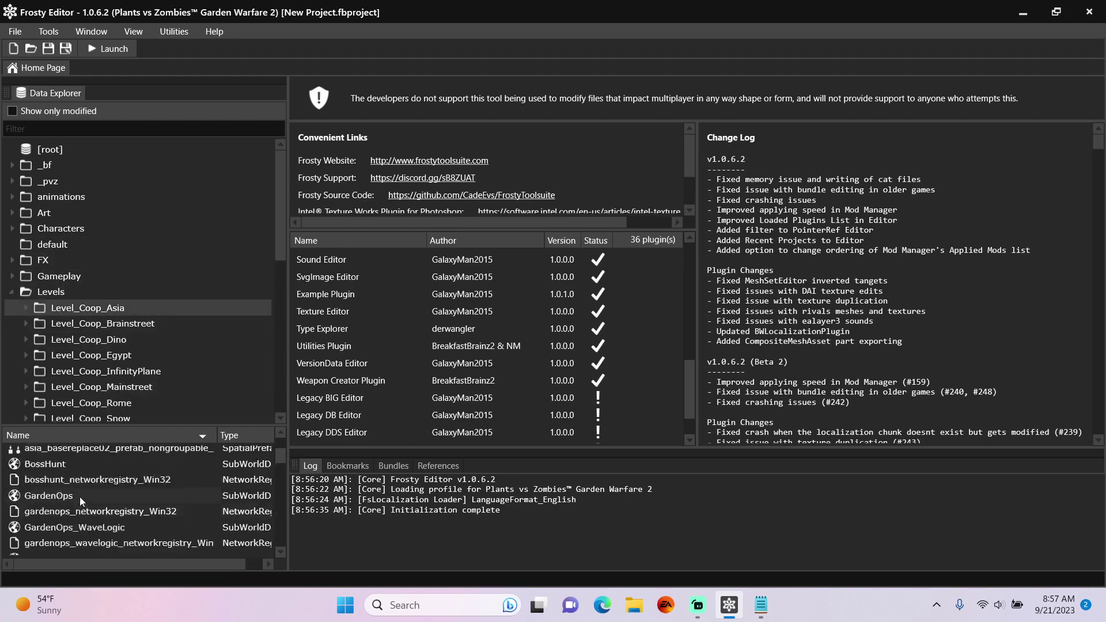
scroll(79, 497, down, 10)
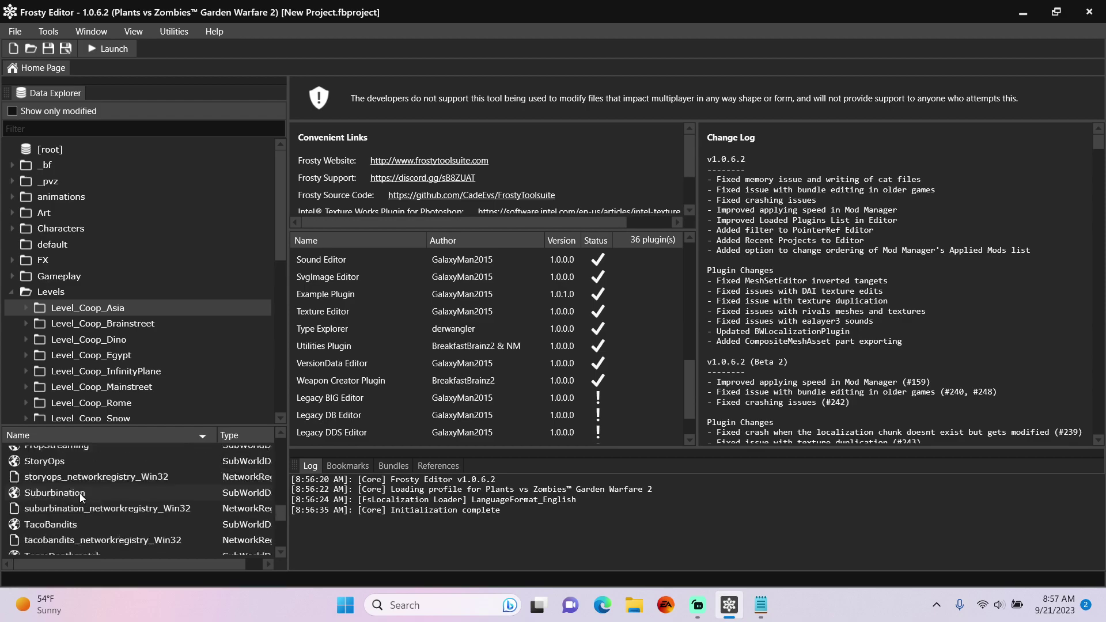
scroll(92, 483, down, 1)
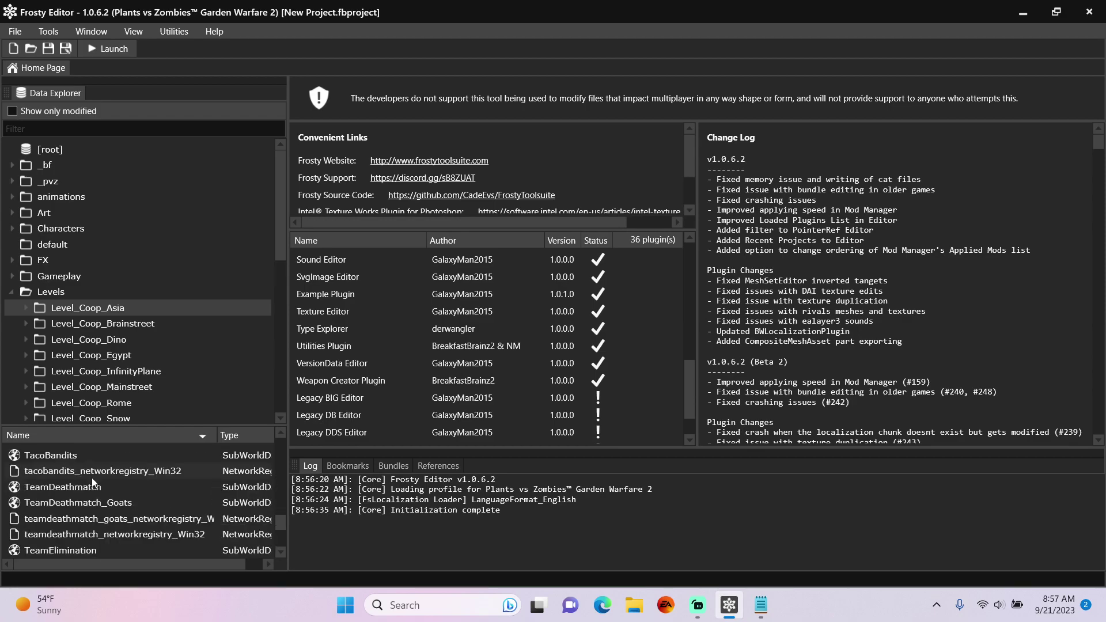
right_click(53, 483)
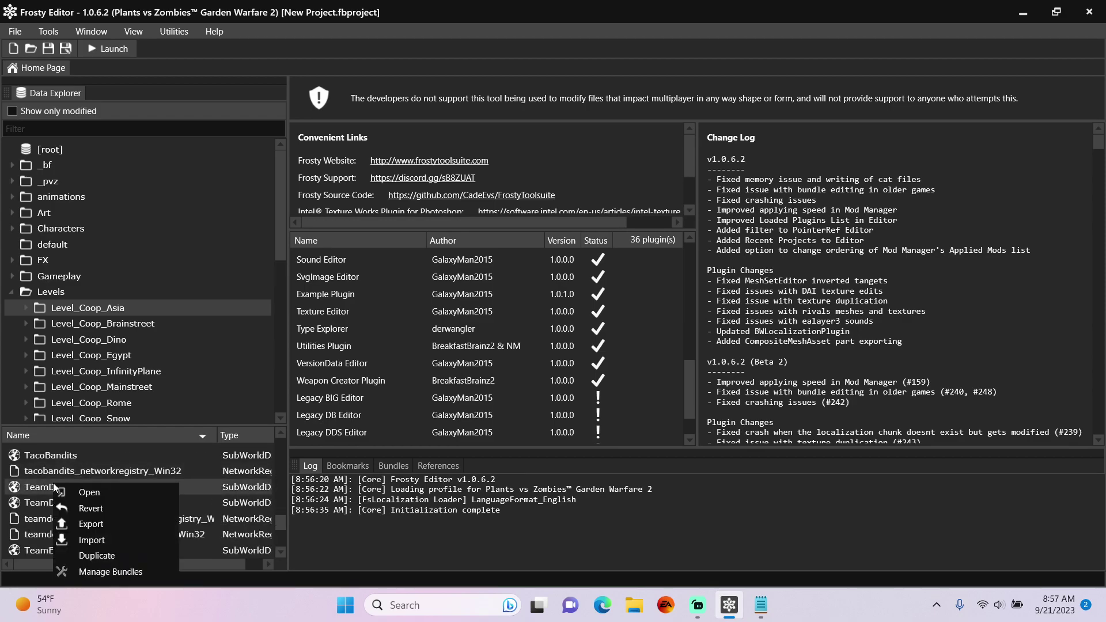
click(96, 556)
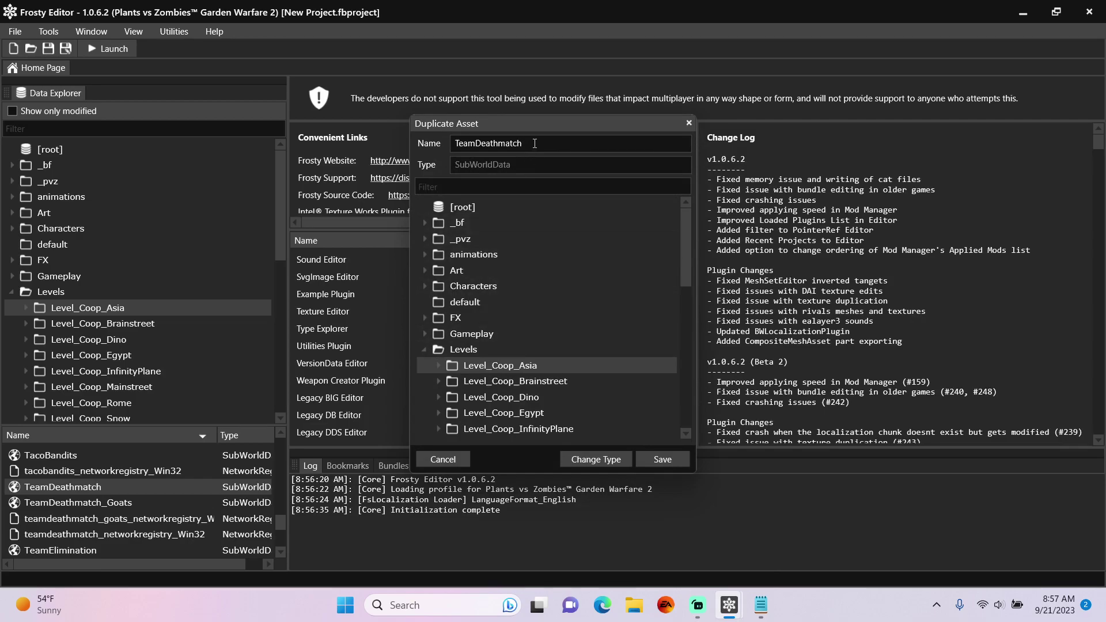
key(BackSpace)
key(BackSpace)
key(BackSpace)
key(BackSpace)
key(BackSpace)
key(BackSpace)
key(BackSpace)
key(BackSpace)
key(BackSpace)
key(BackSpace)
key(BackSpace)
key(BackSpace)
key(BackSpace)
key(BackSpace)
text(FreeRoam)
click(661, 460)
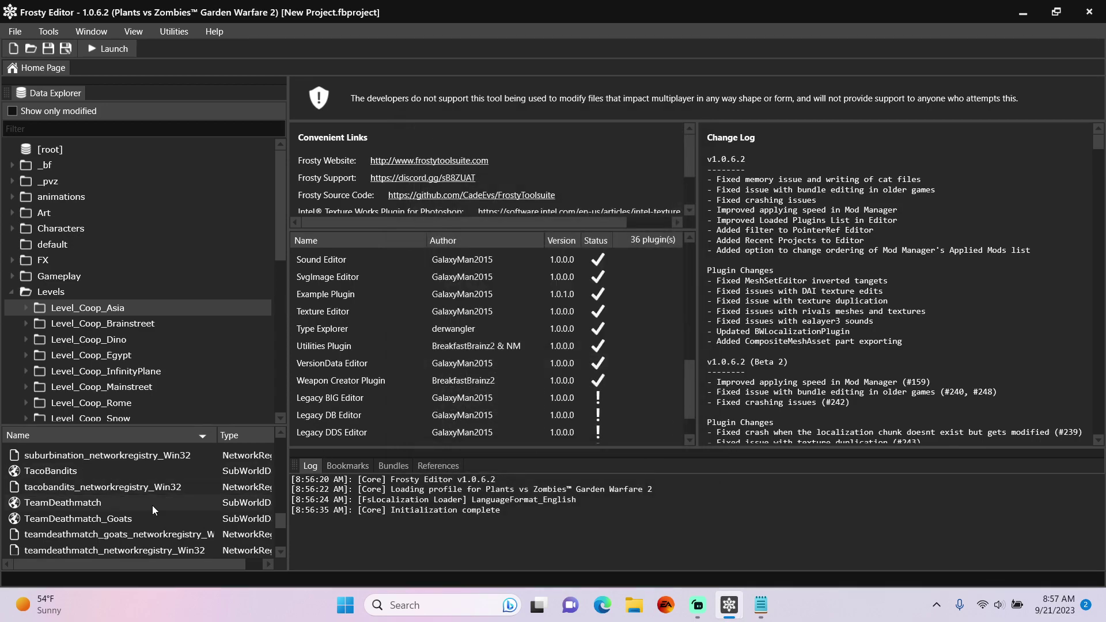
Step: Check FreeRoam's Bundles and References, confirming bundle win32/levels/level_coop_asia/freeroam
scroll(152, 506, up, 15)
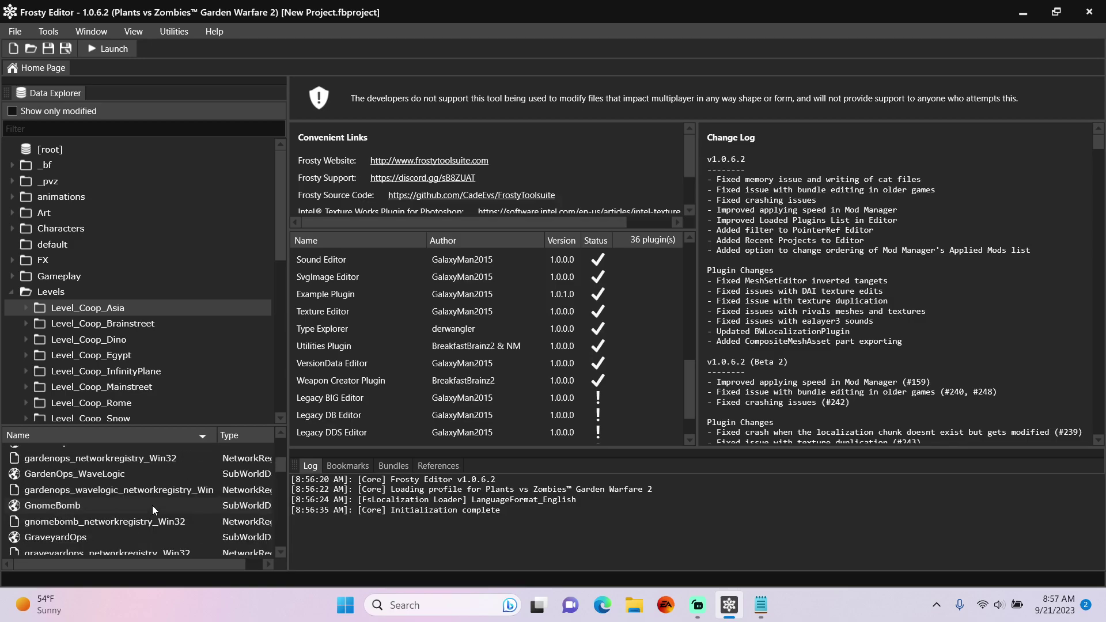
scroll(152, 506, up, 3)
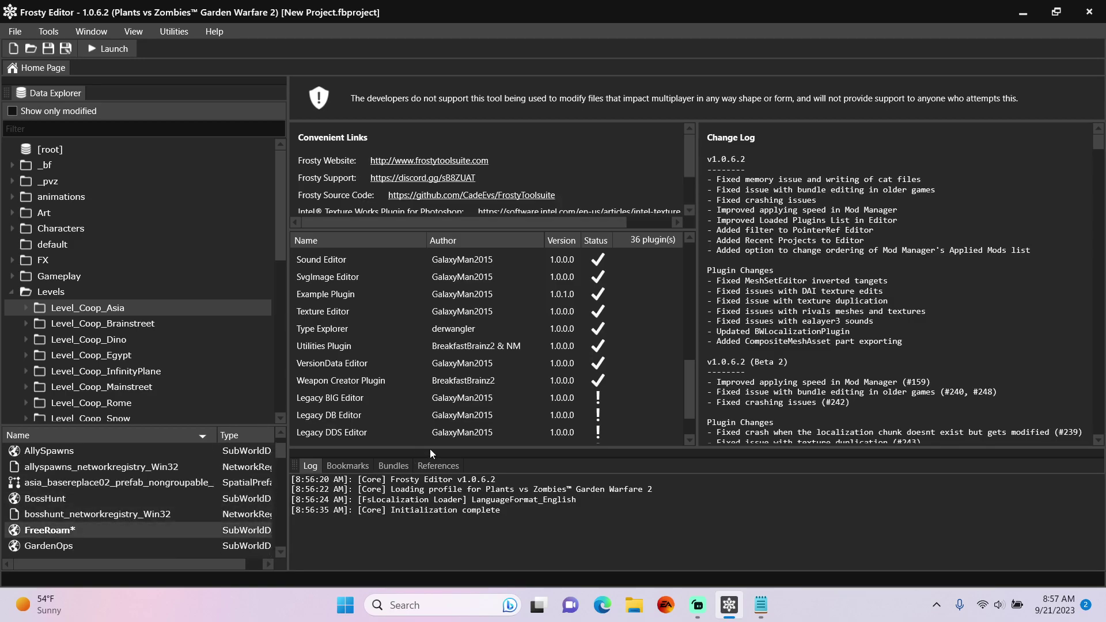
click(391, 465)
click(431, 465)
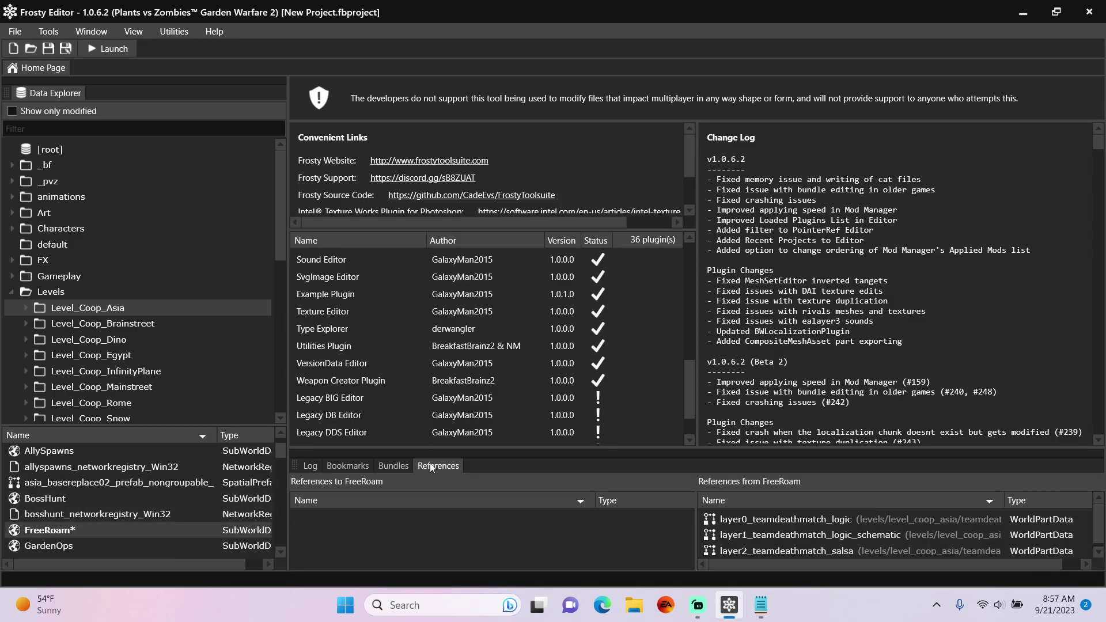
click(398, 465)
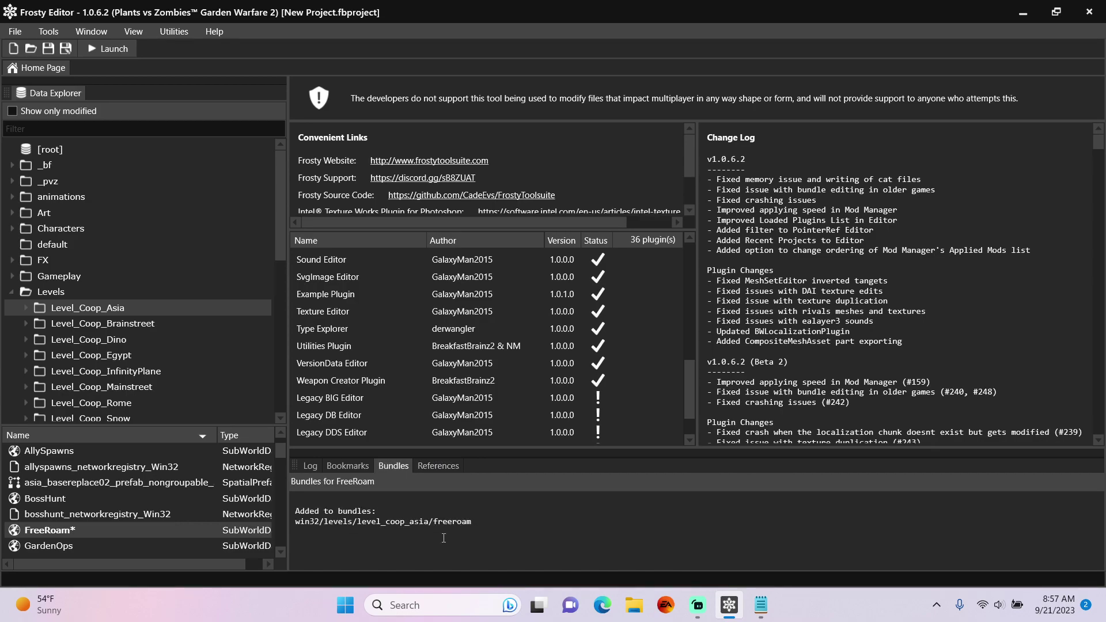
right_click(55, 527)
Step: Duplicate FreeRoam as freeroam_networkregistry_win32, change its type to NetworkRegistryAsset, and save
click(88, 503)
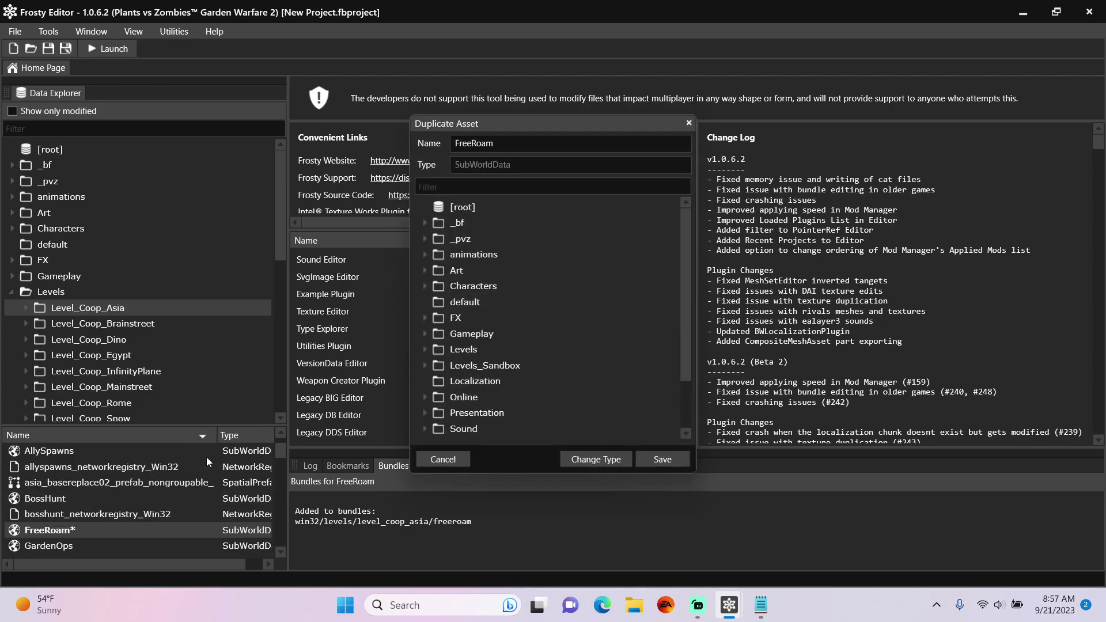
click(509, 144)
key(BackSpace)
key(BackSpace)
key(BackSpace)
key(BackSpace)
key(BackSpace)
key(BackSpace)
key(BackSpace)
key(BackSpace)
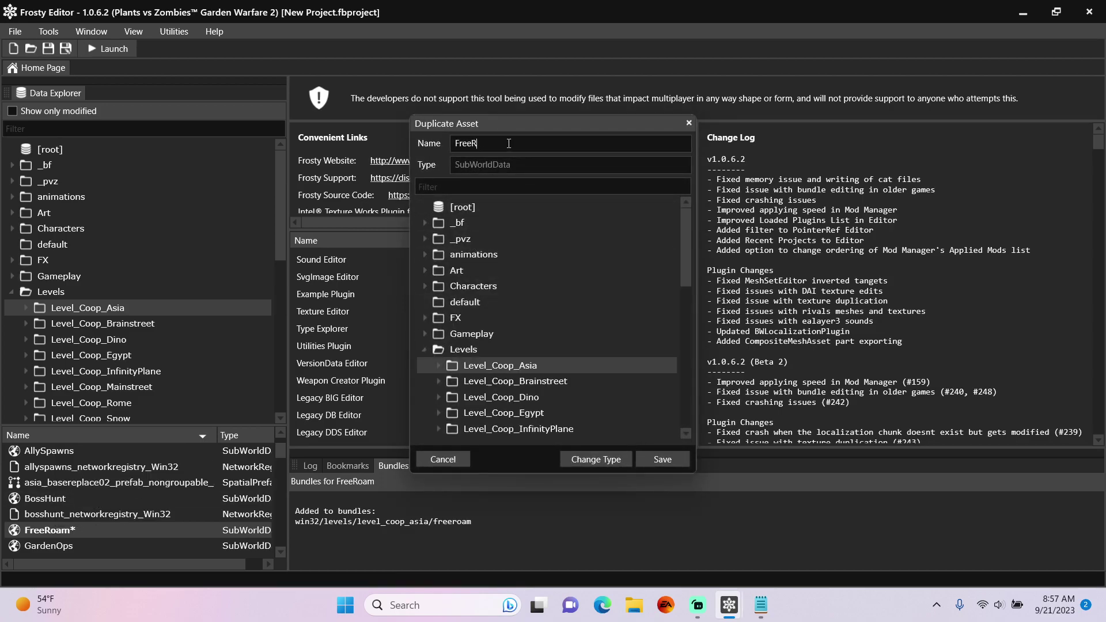
text(freeroam_networkregistry_win32)
click(592, 460)
text(network)
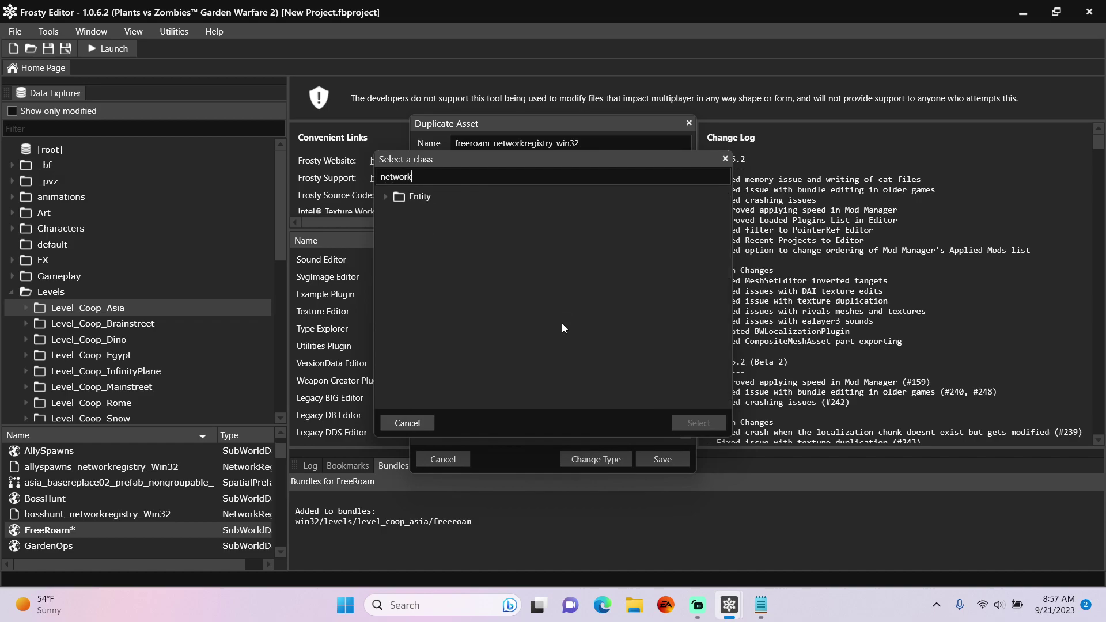
click(386, 197)
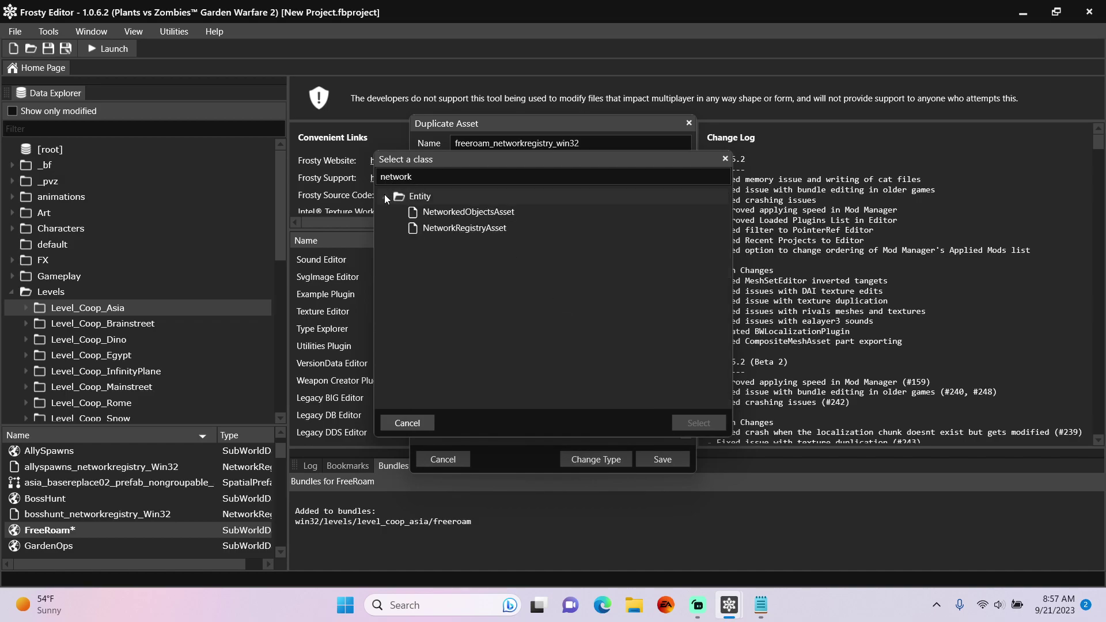
click(429, 228)
click(697, 423)
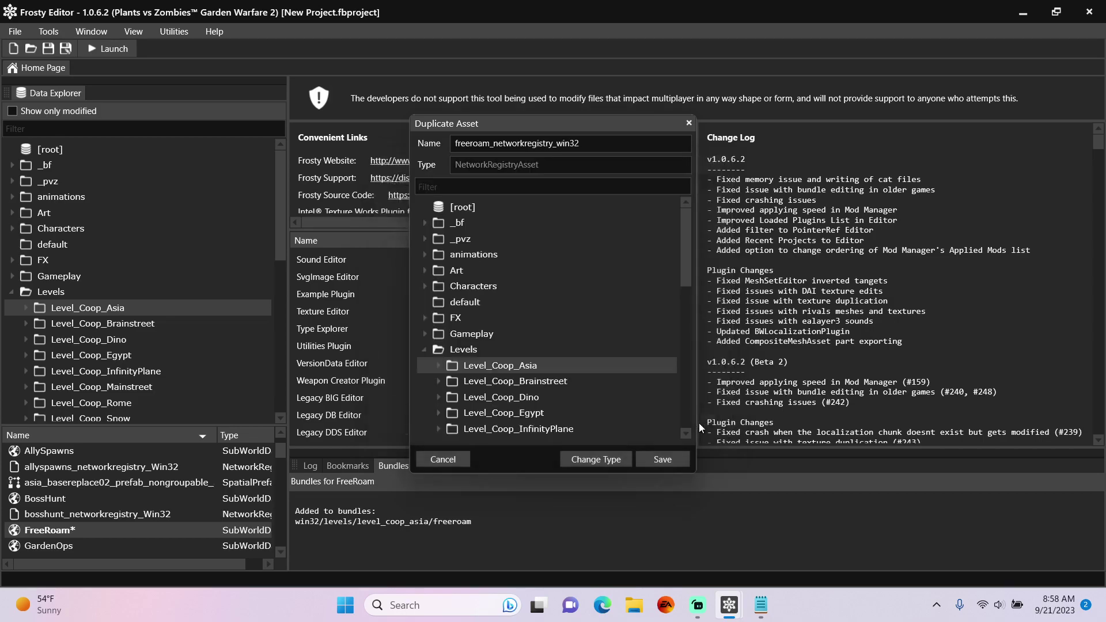
click(663, 459)
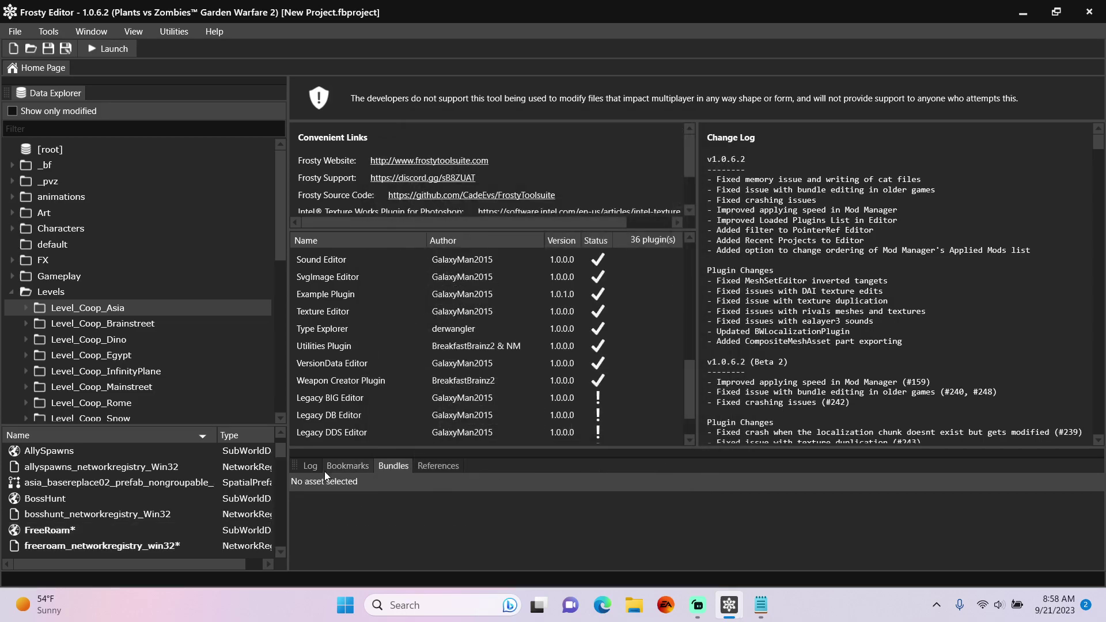
scroll(81, 521, down, 1)
Step: Duplicate FreeRoam as FreeRoam/layer0_freeroam_logic with type WorldPartData, save, and show only modified assets
right_click(57, 503)
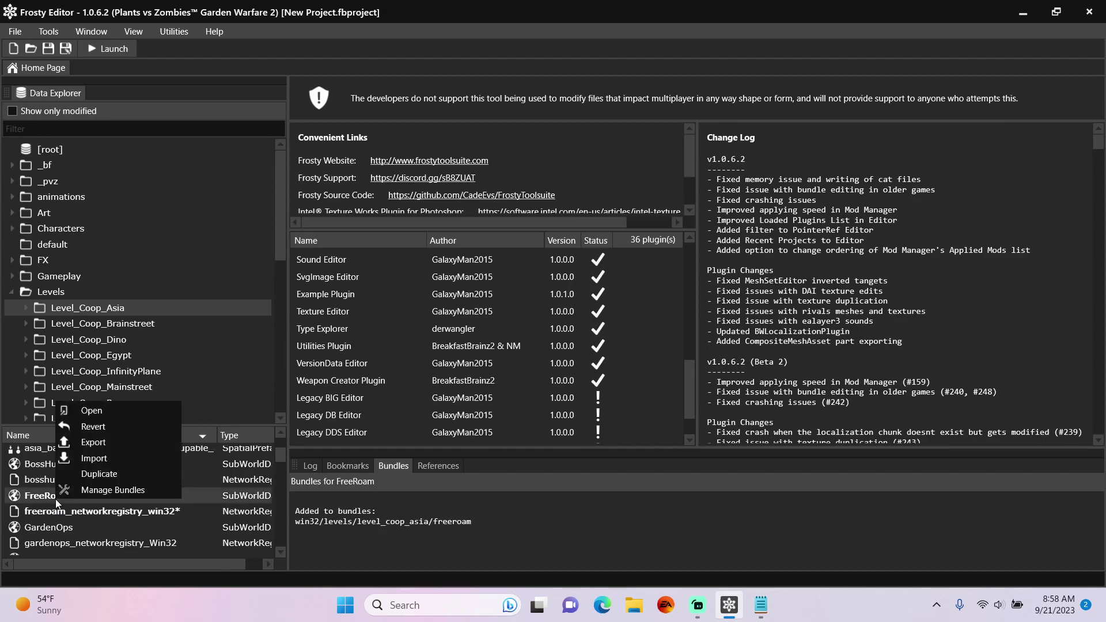
click(85, 472)
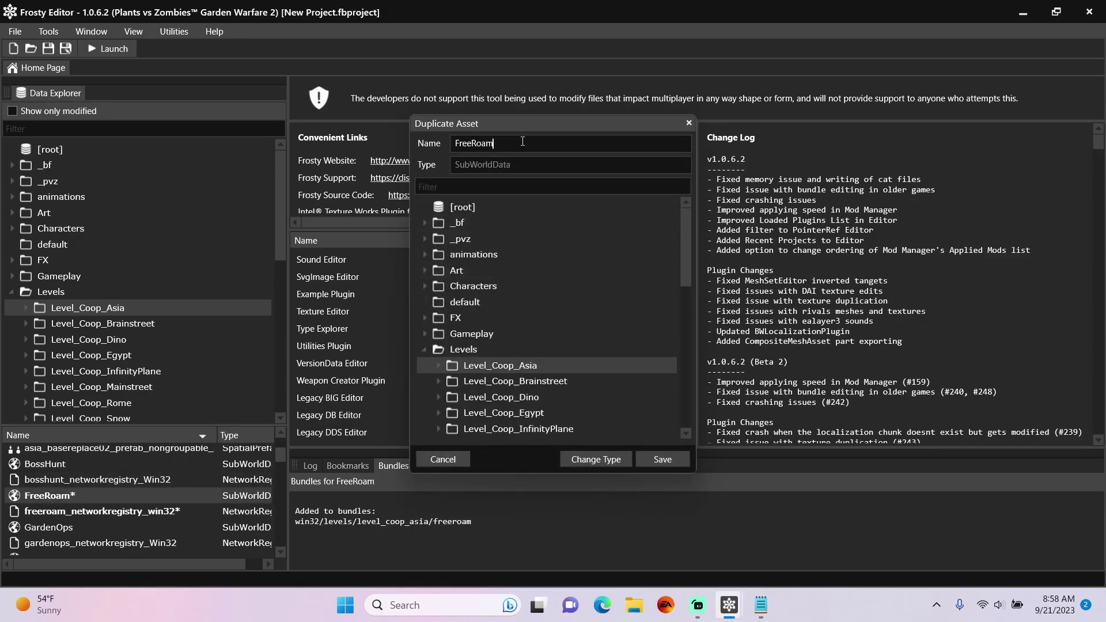
text(/layer0_freeroam_logic)
click(593, 458)
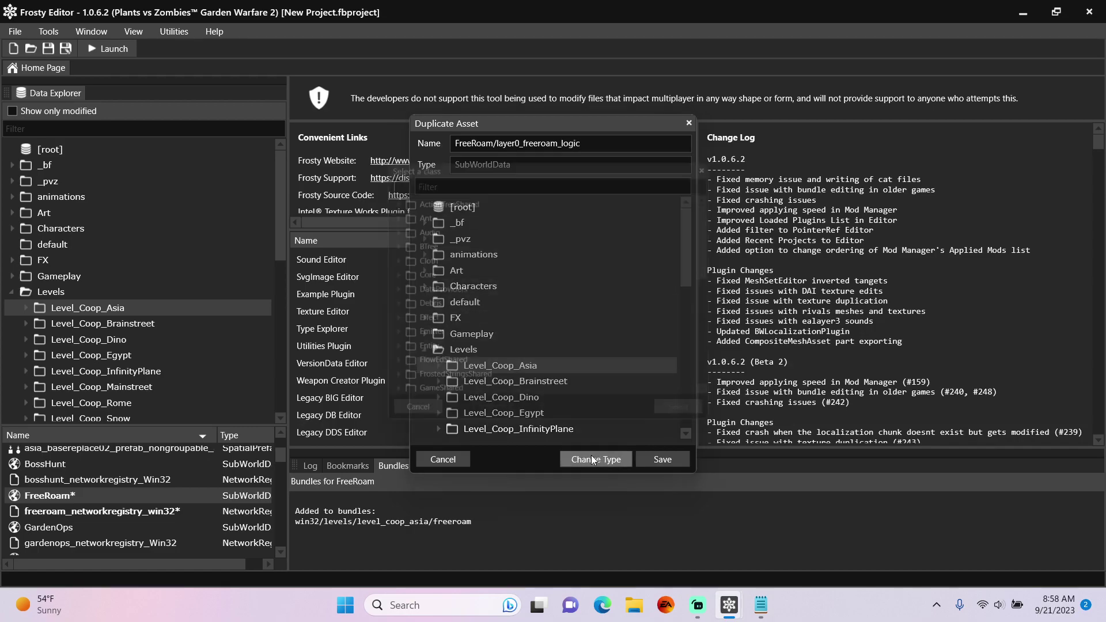
text(worldpart)
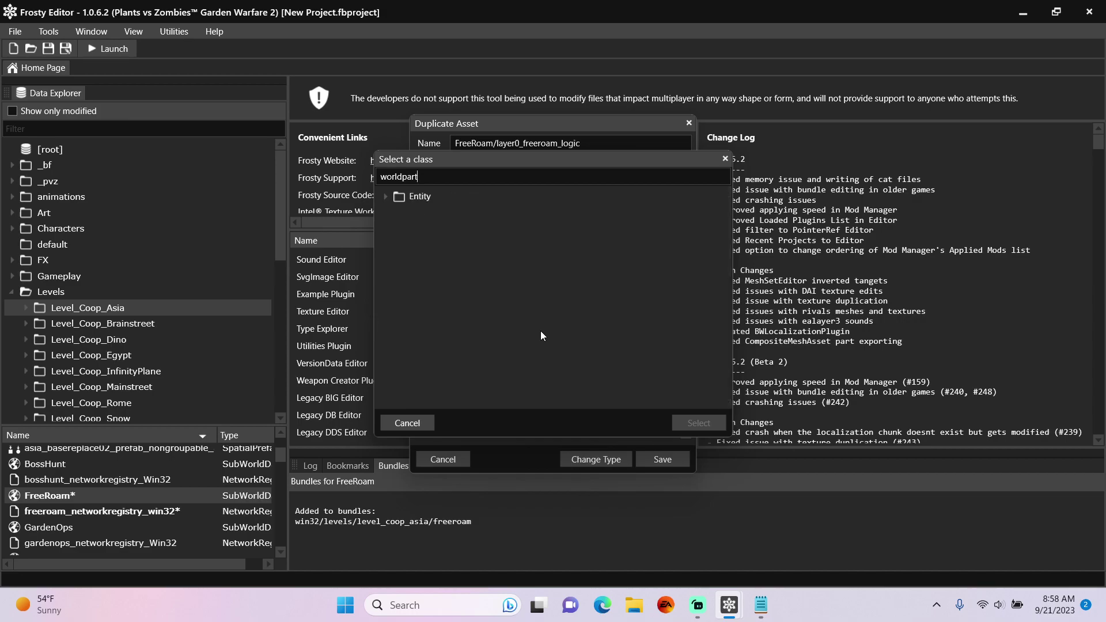
click(385, 197)
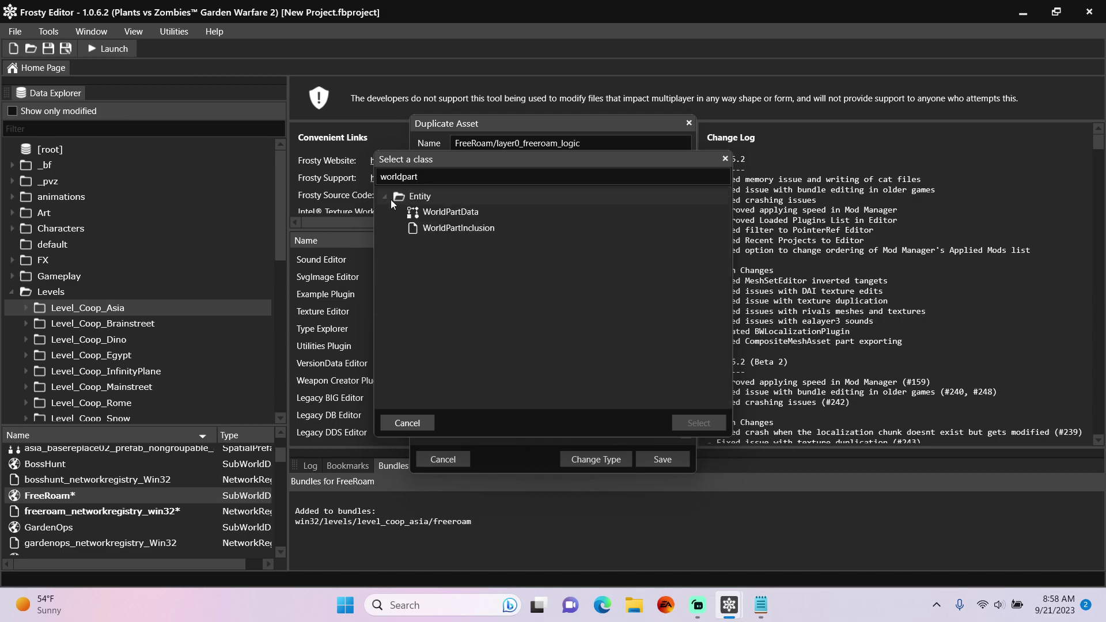
click(428, 212)
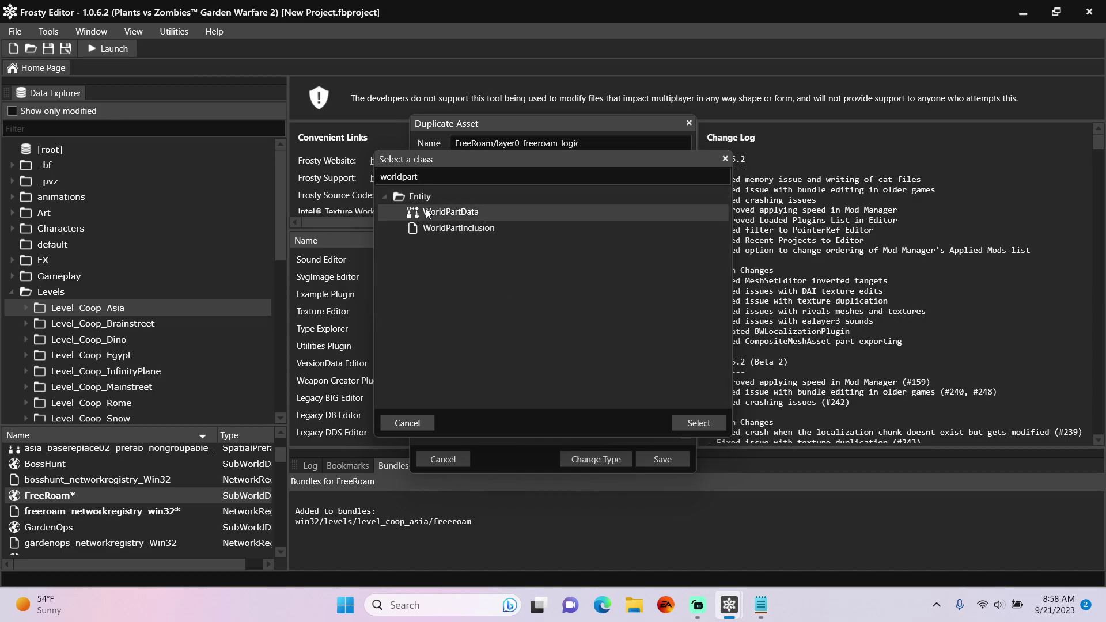
click(700, 420)
click(661, 460)
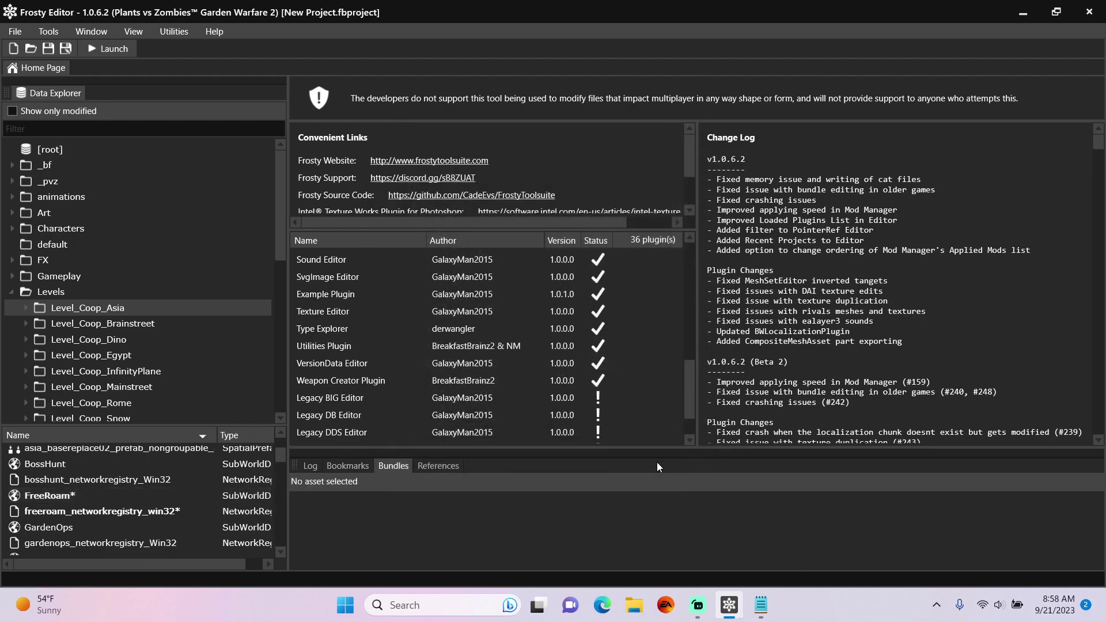
click(12, 111)
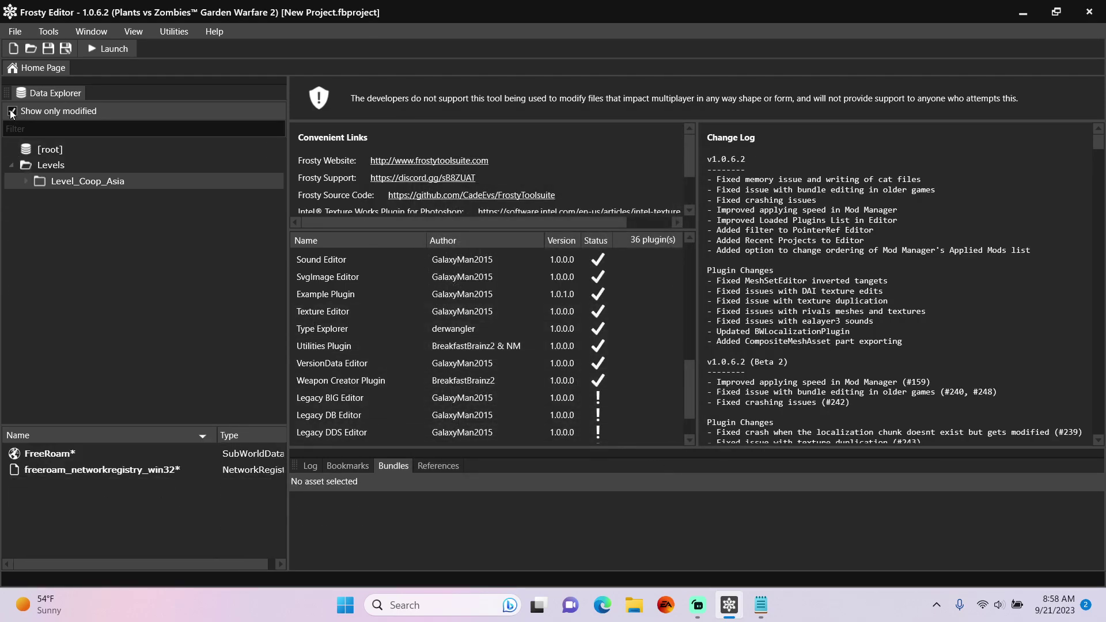
Step: Inspect the bundles of layer0_freeroam_logic inside Level_Coop_Asia's FreeRoam folder
click(25, 179)
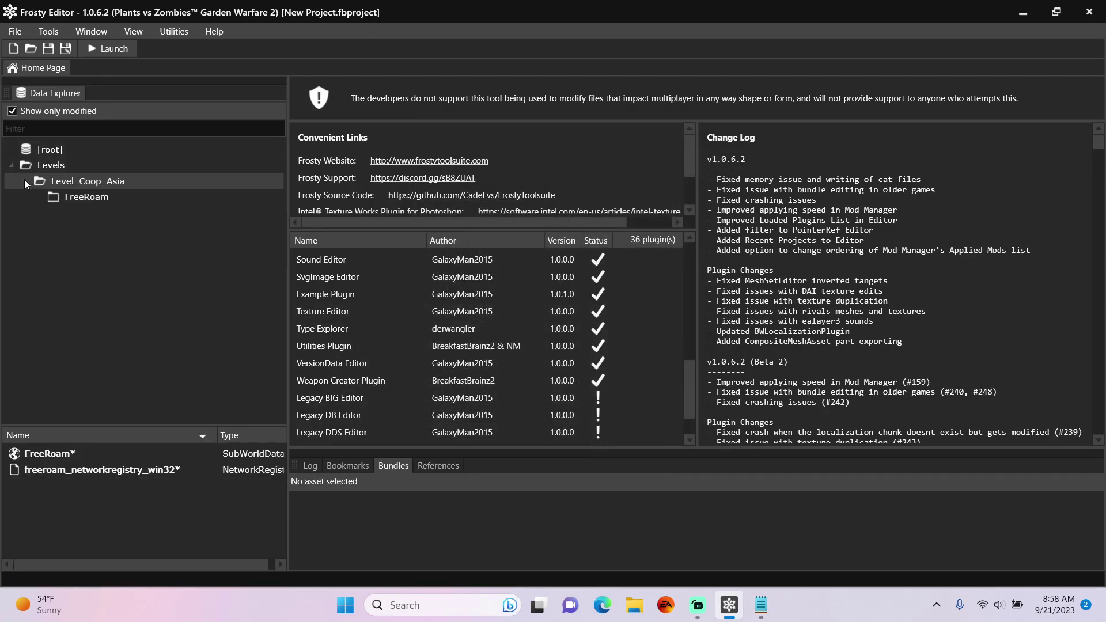
click(57, 196)
click(122, 455)
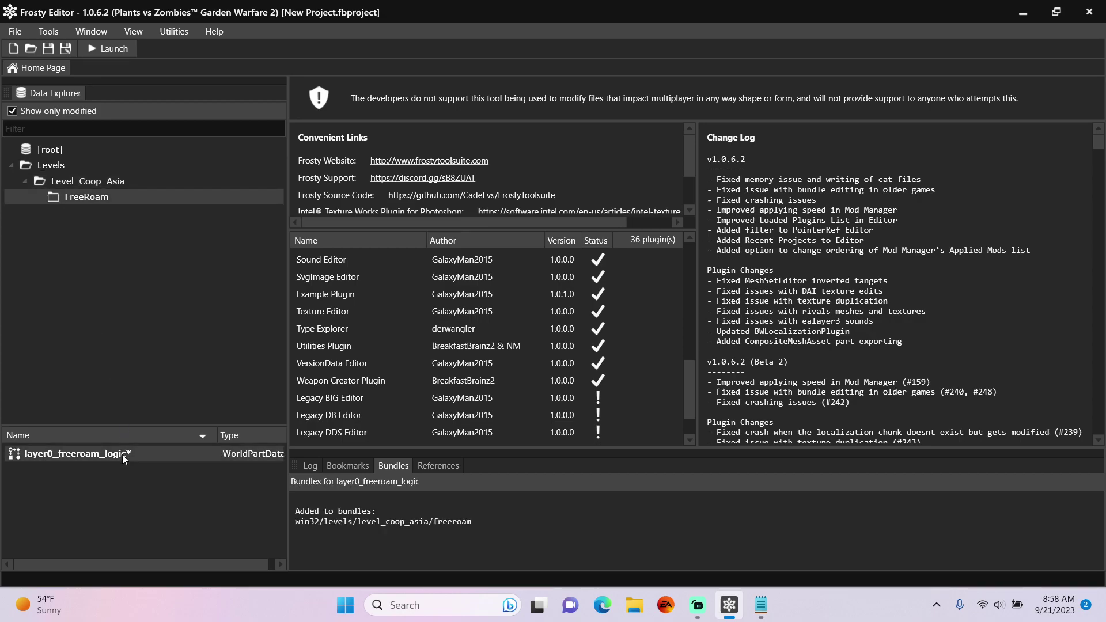
Step: Show all assets again and open the Level_Coop_Asia LevelData asset
click(12, 111)
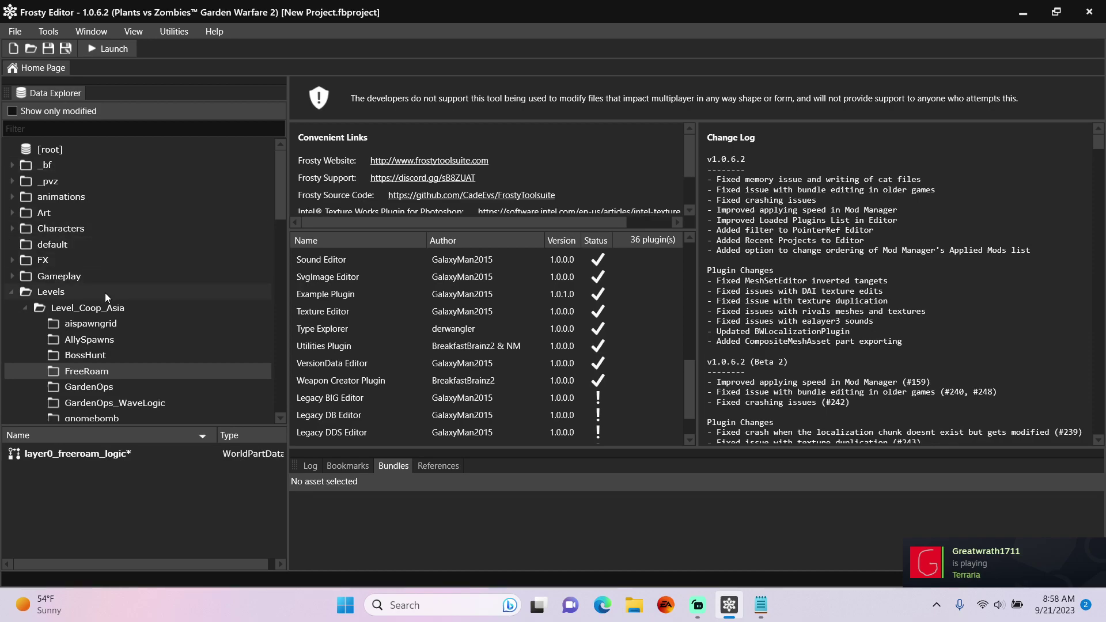
click(111, 309)
scroll(111, 530, down, 3)
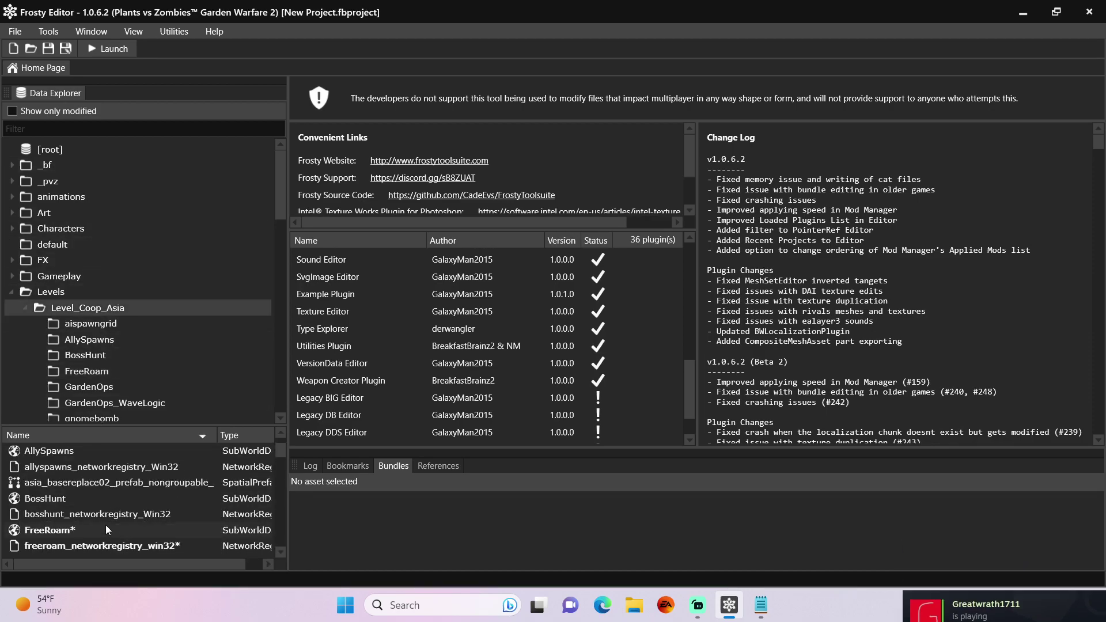
scroll(104, 508, down, 4)
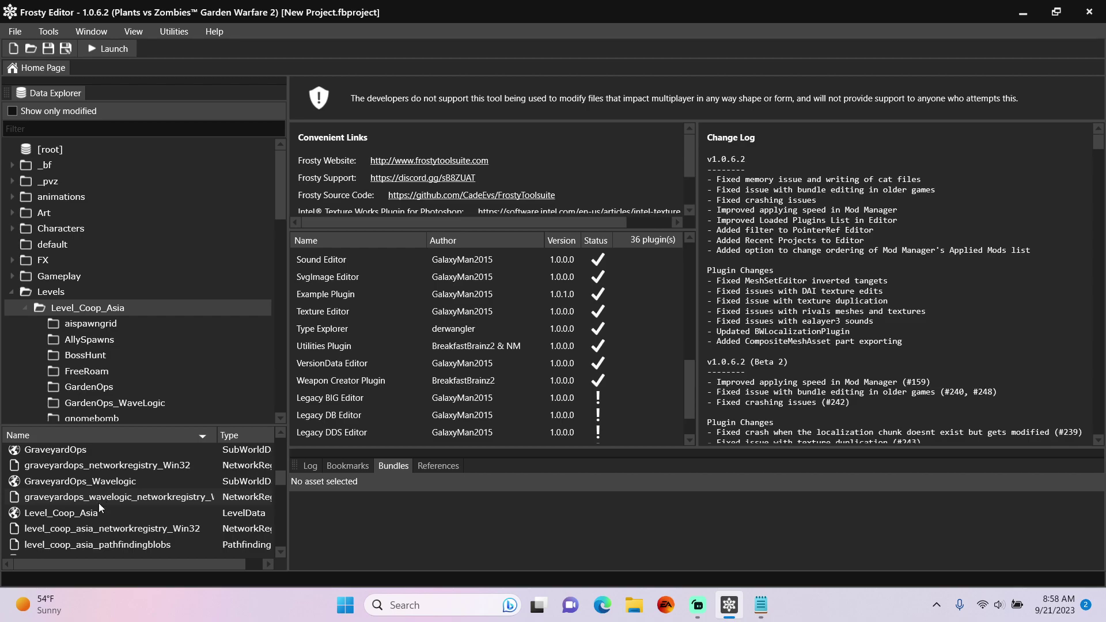
double_click(98, 510)
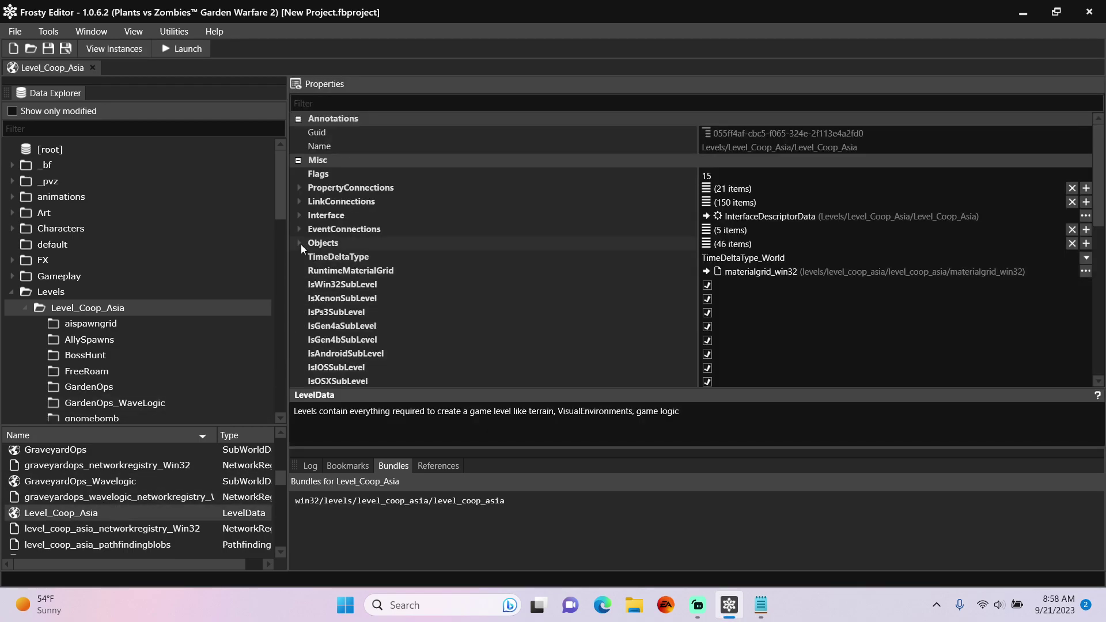
Step: Insert a new Objects entry [46] after [45] and paste sub-world reference [42] into it
click(301, 244)
scroll(317, 252, down, 6)
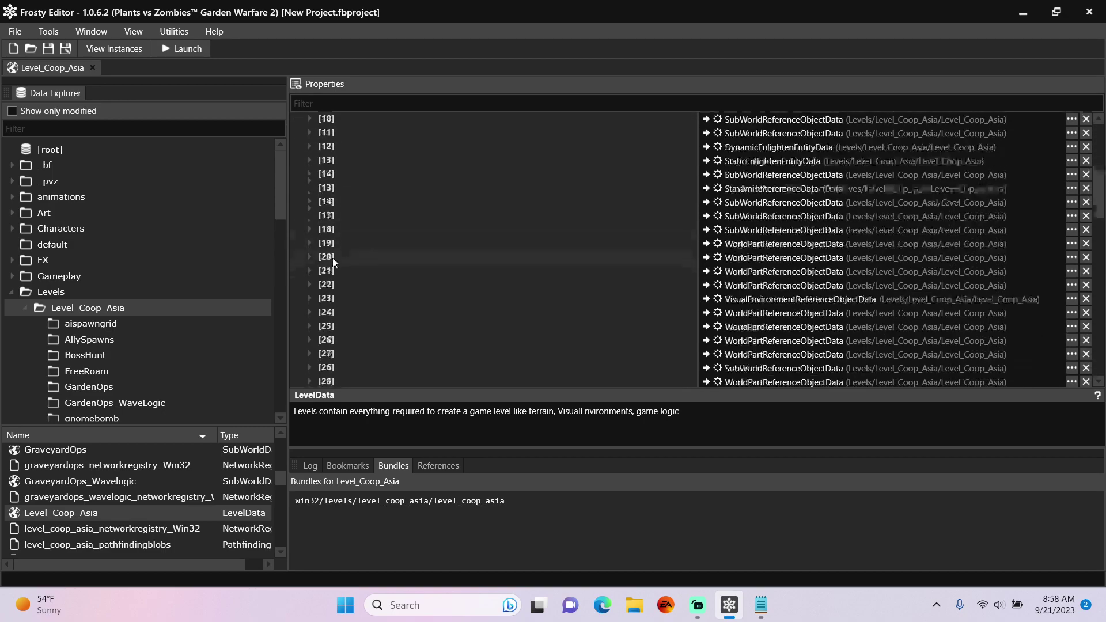
scroll(336, 260, down, 8)
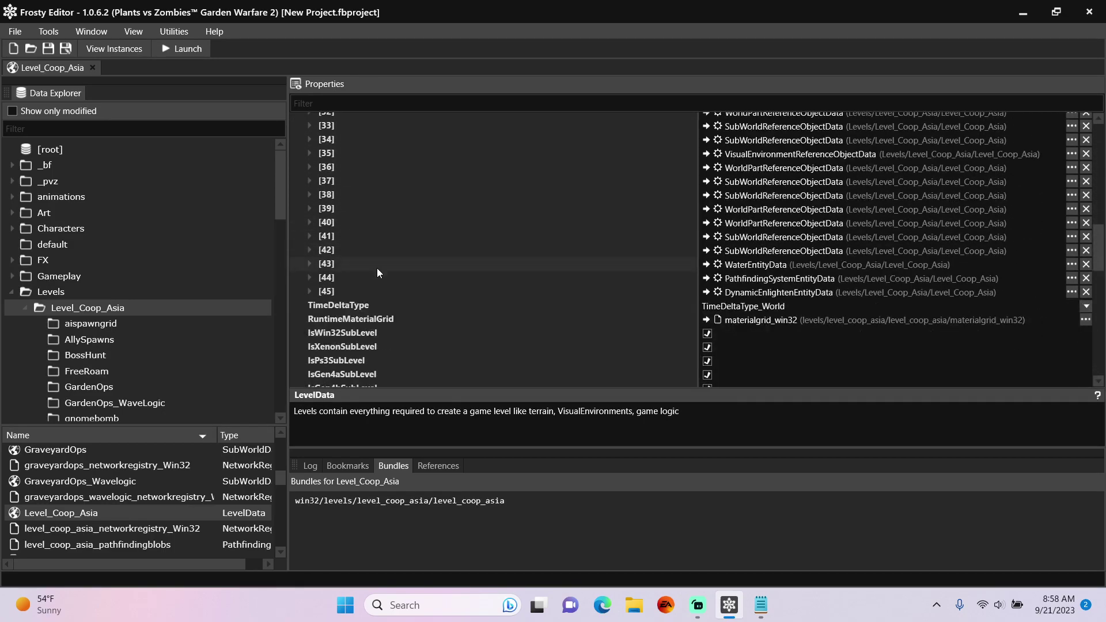
right_click(390, 288)
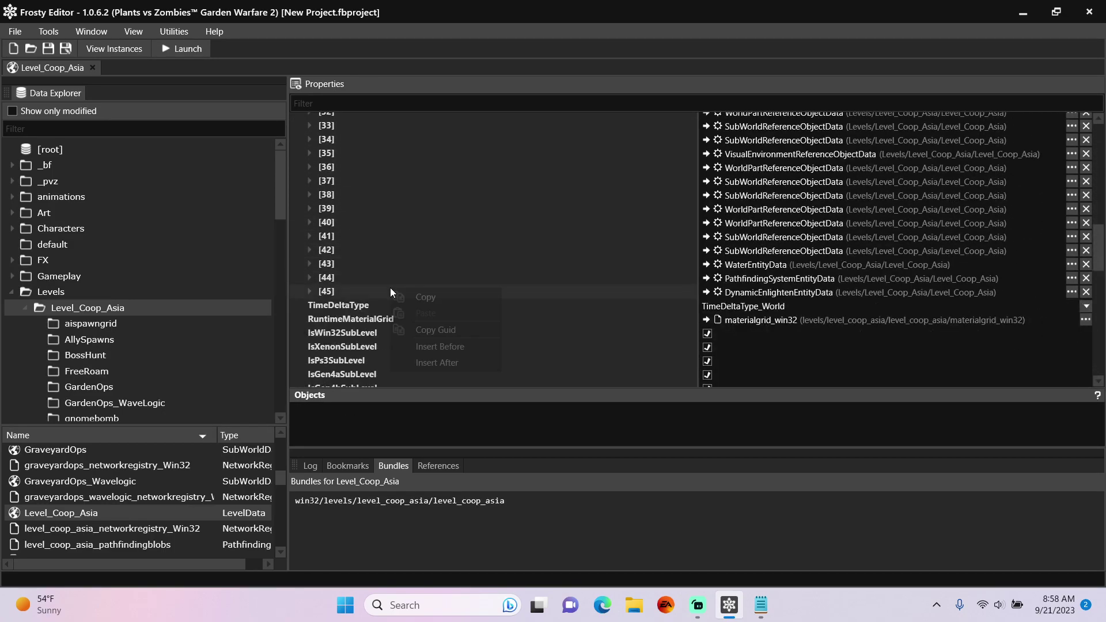
click(426, 363)
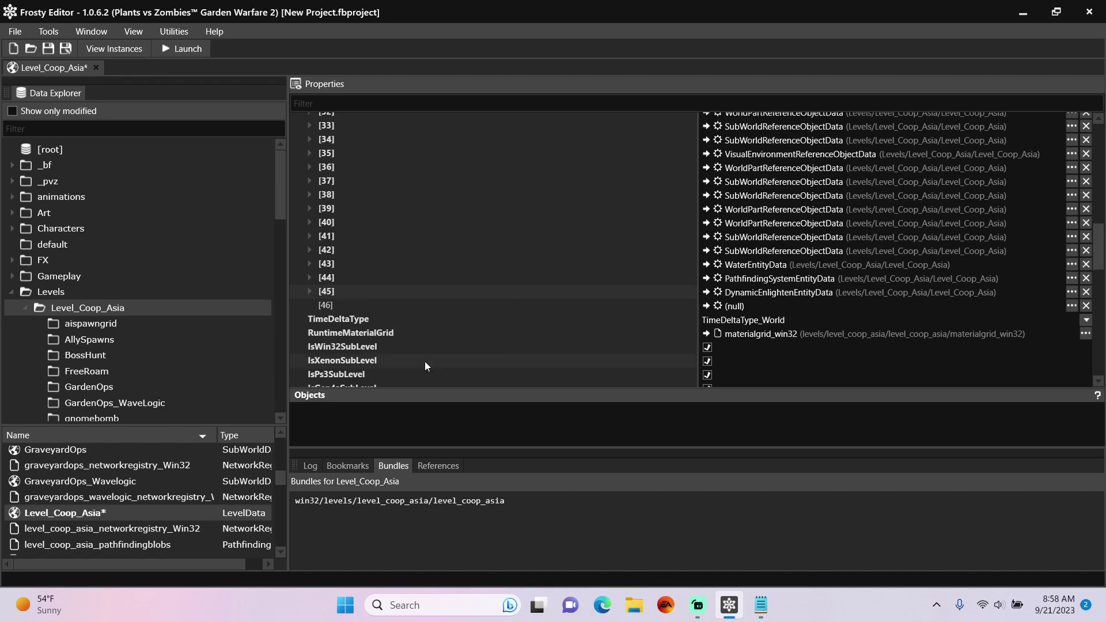
right_click(733, 254)
click(764, 259)
right_click(736, 307)
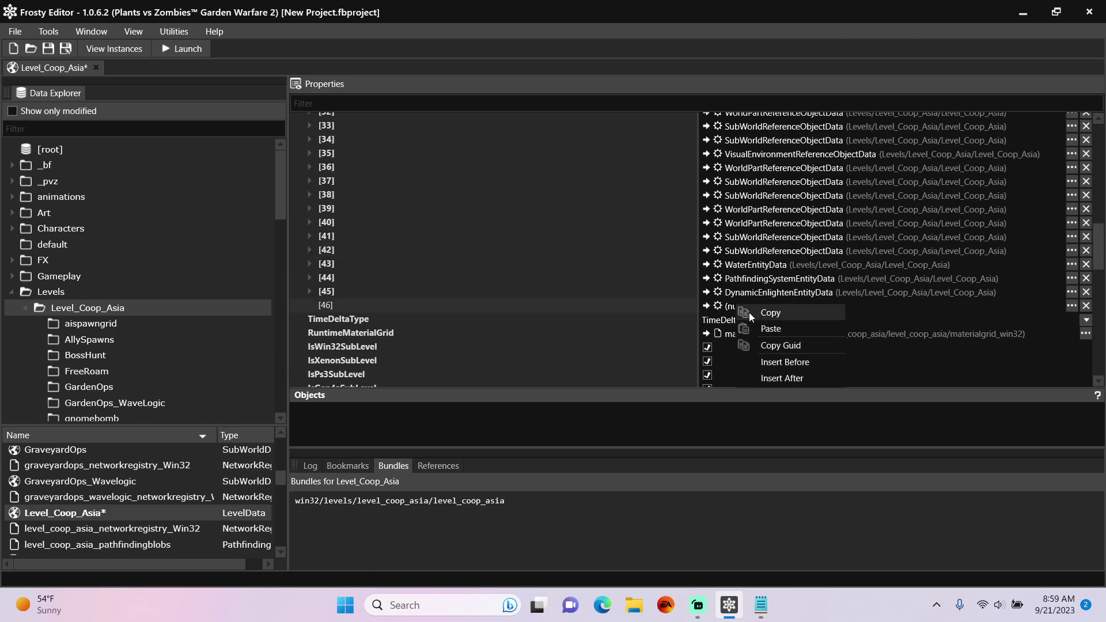
click(766, 328)
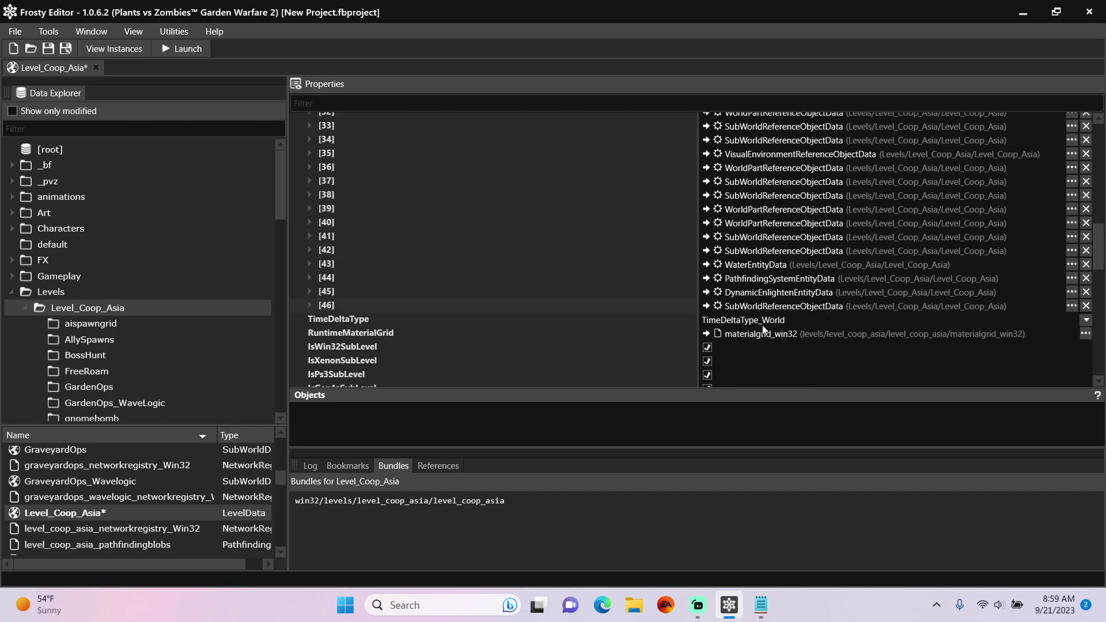
Step: Set reference [46]'s Bundle to the modified FreeRoam sub-world asset
click(310, 304)
scroll(349, 281, down, 3)
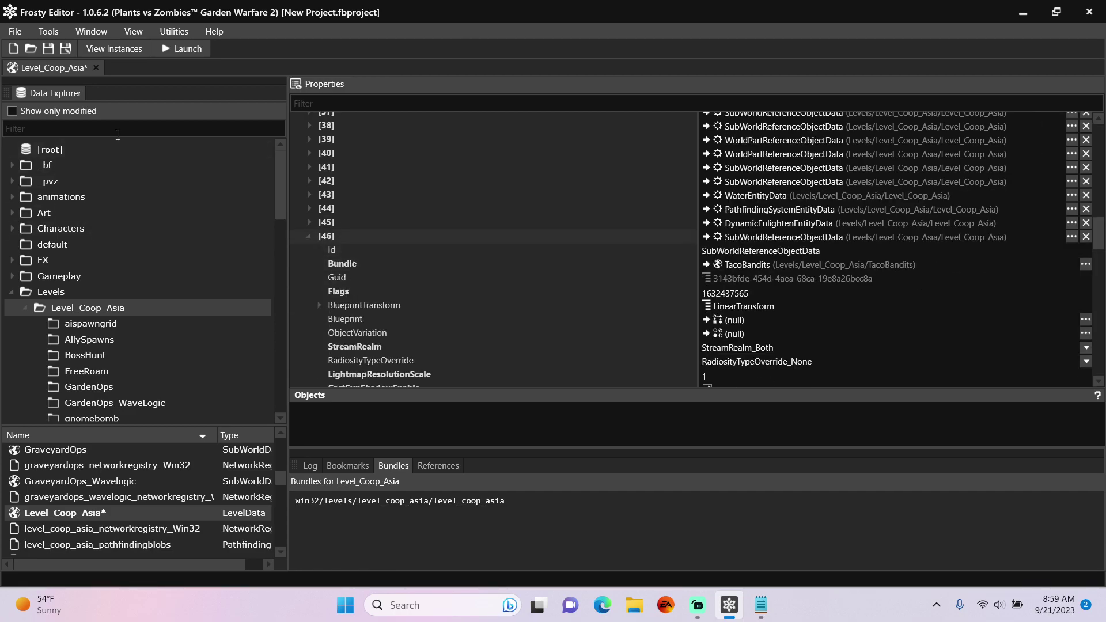
click(12, 110)
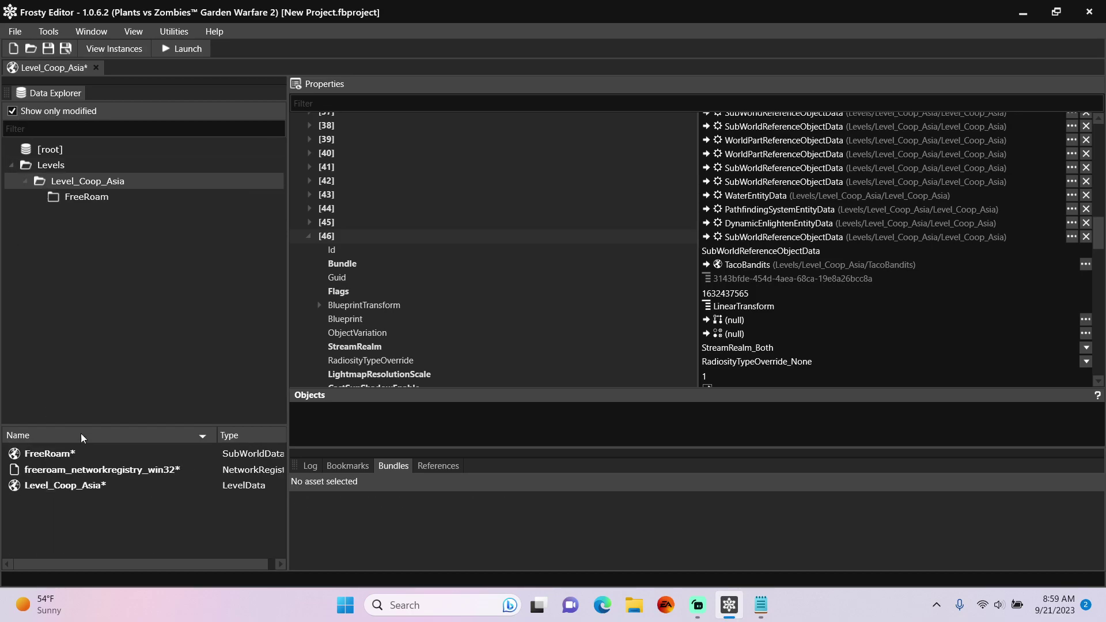
click(84, 454)
click(706, 264)
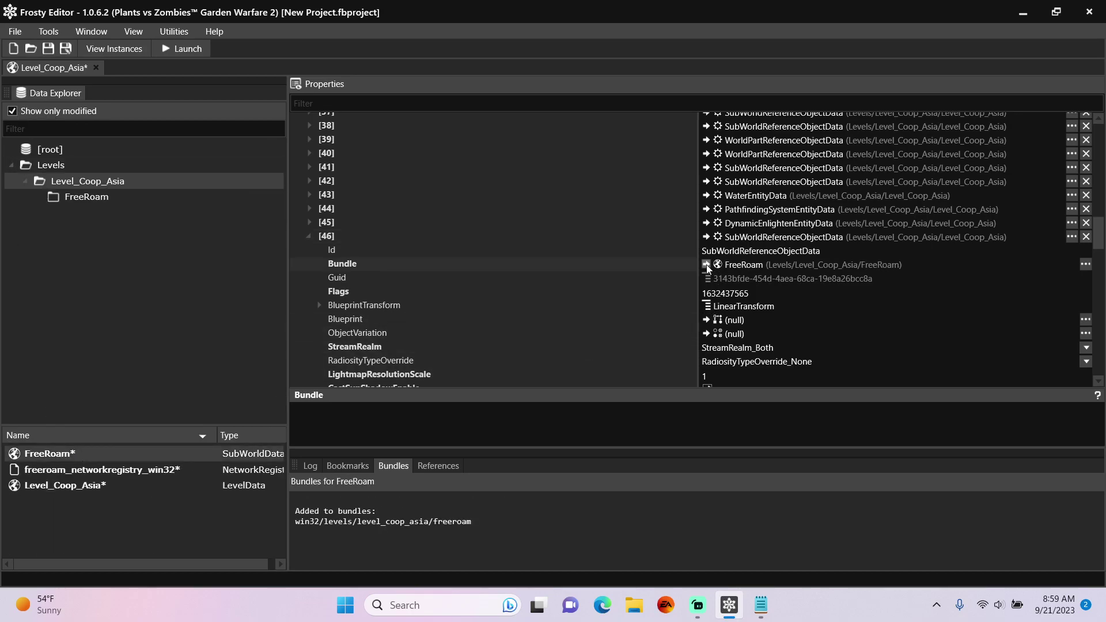
Step: Change InclusionSettings Settings [0] EnabledOptions from TacoBandits0 to FreeRoam, then show all assets again
scroll(709, 265, down, 5)
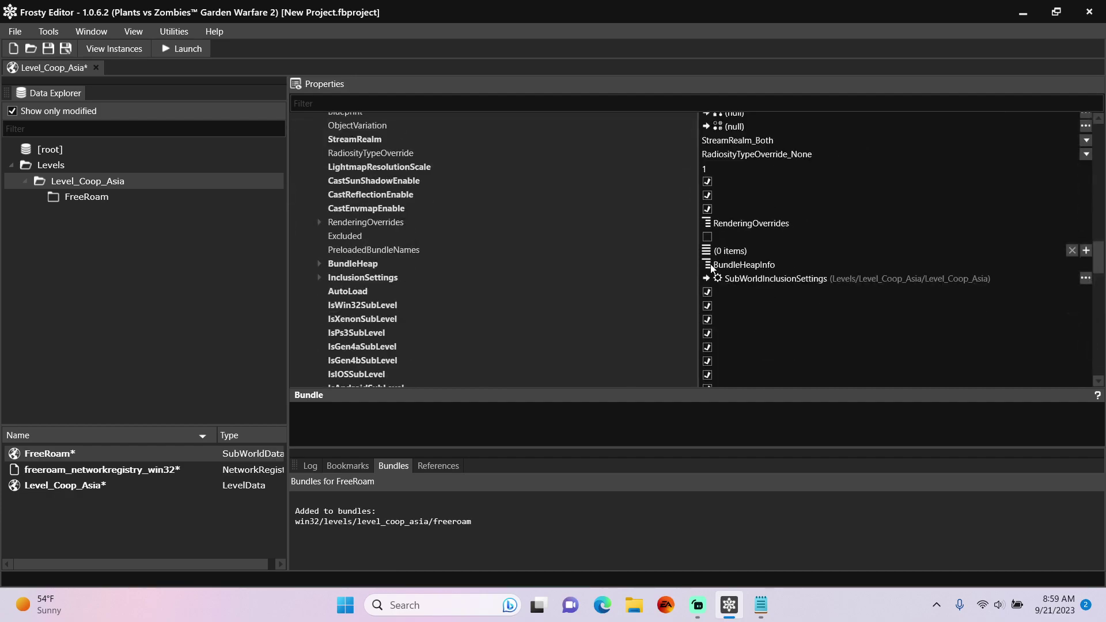
click(320, 277)
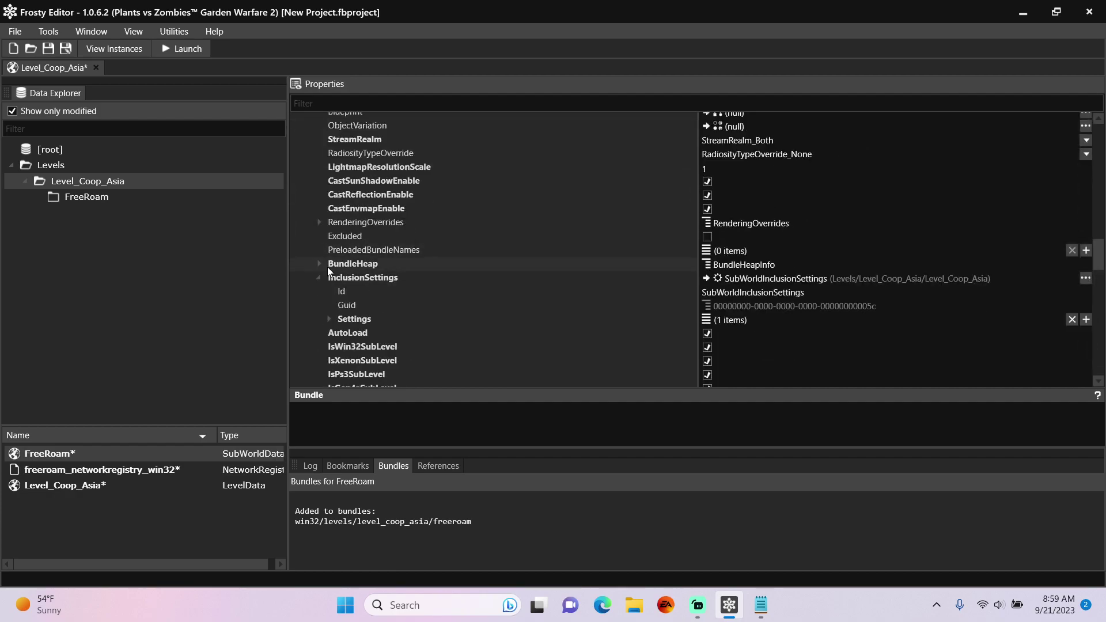
scroll(328, 268, down, 2)
click(328, 249)
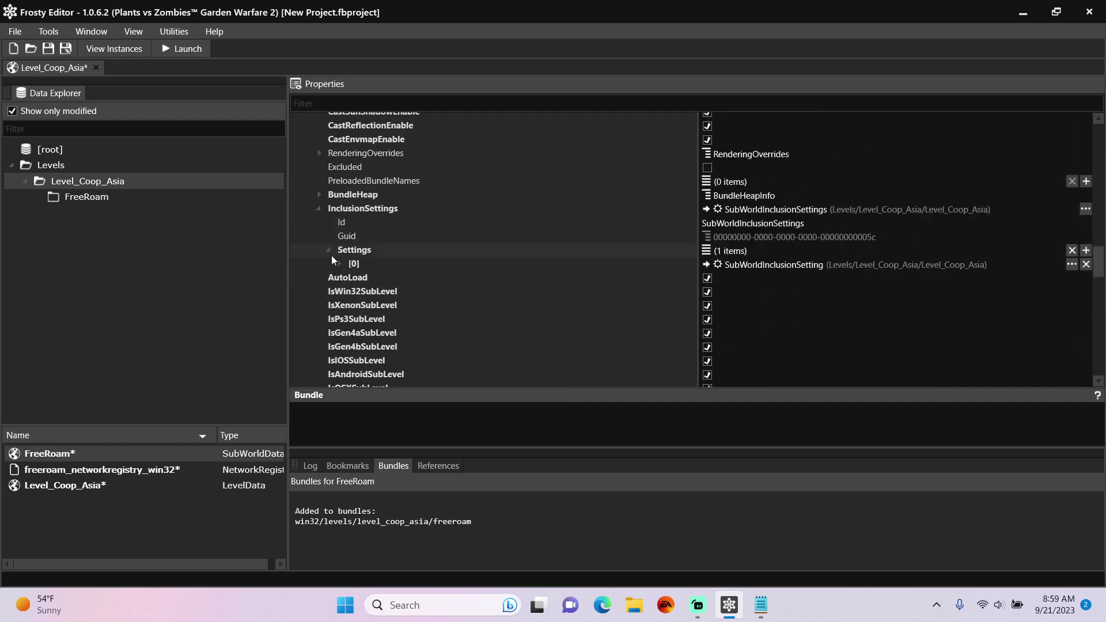
click(338, 264)
click(350, 319)
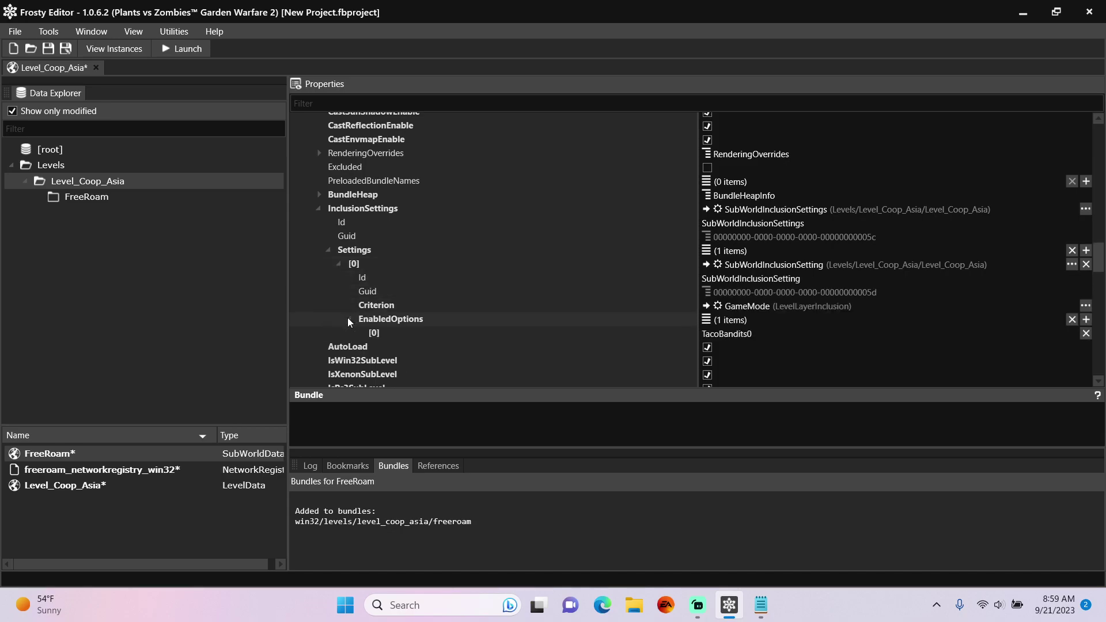
click(761, 332)
key(BackSpace)
key(BackSpace)
key(BackSpace)
key(BackSpace)
key(BackSpace)
key(BackSpace)
key(BackSpace)
key(BackSpace)
key(BackSpace)
key(BackSpace)
key(BackSpace)
text(Fre)
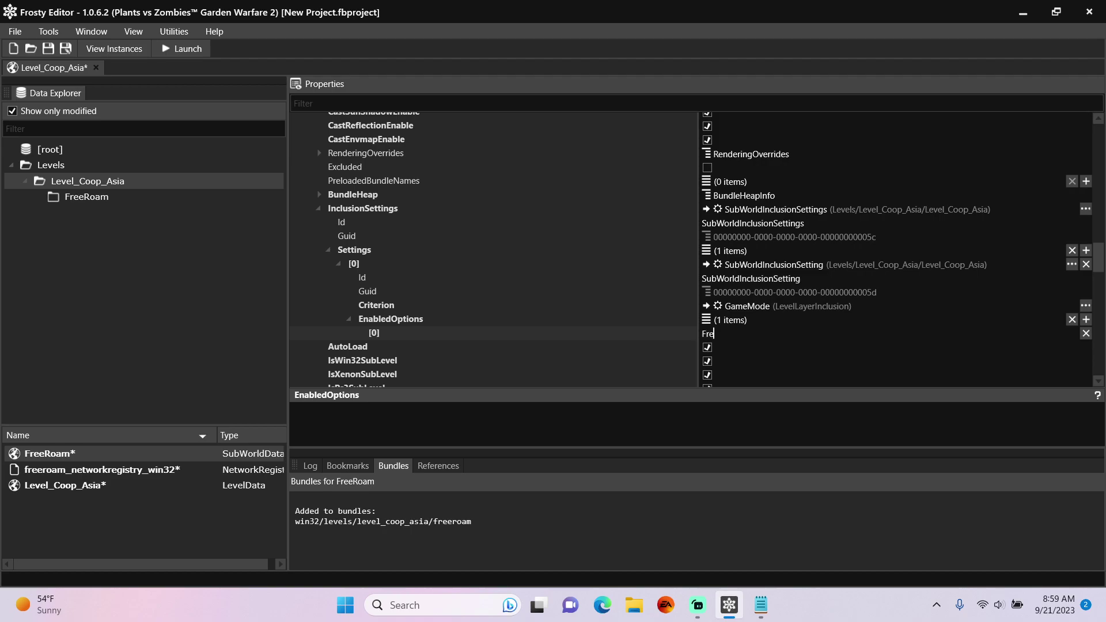
text(eRoam)
click(771, 264)
click(12, 111)
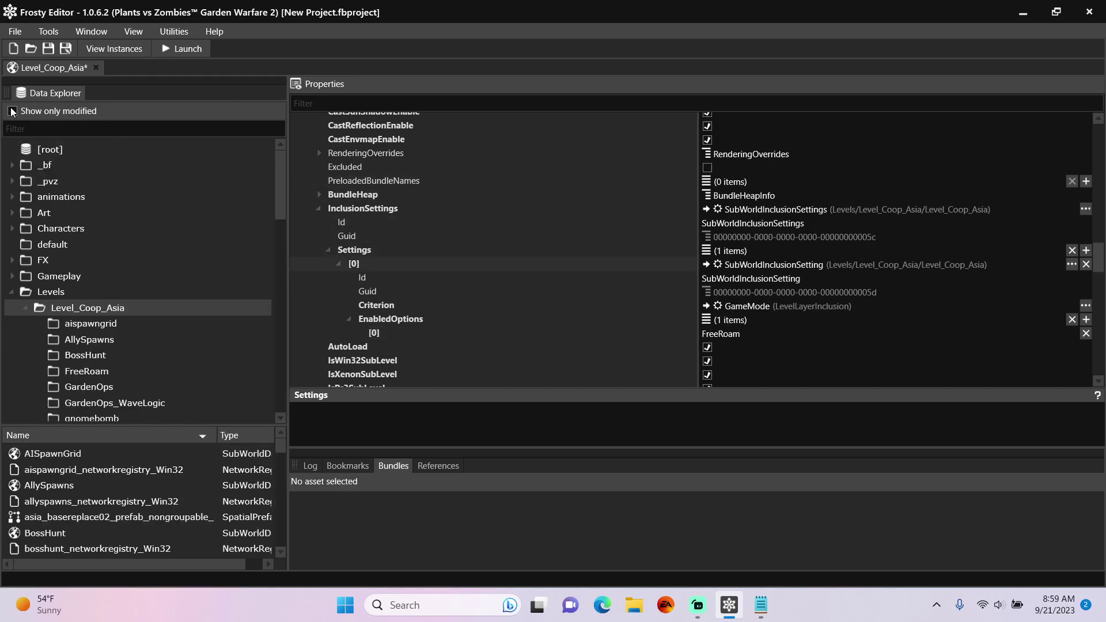
scroll(102, 186, down, 3)
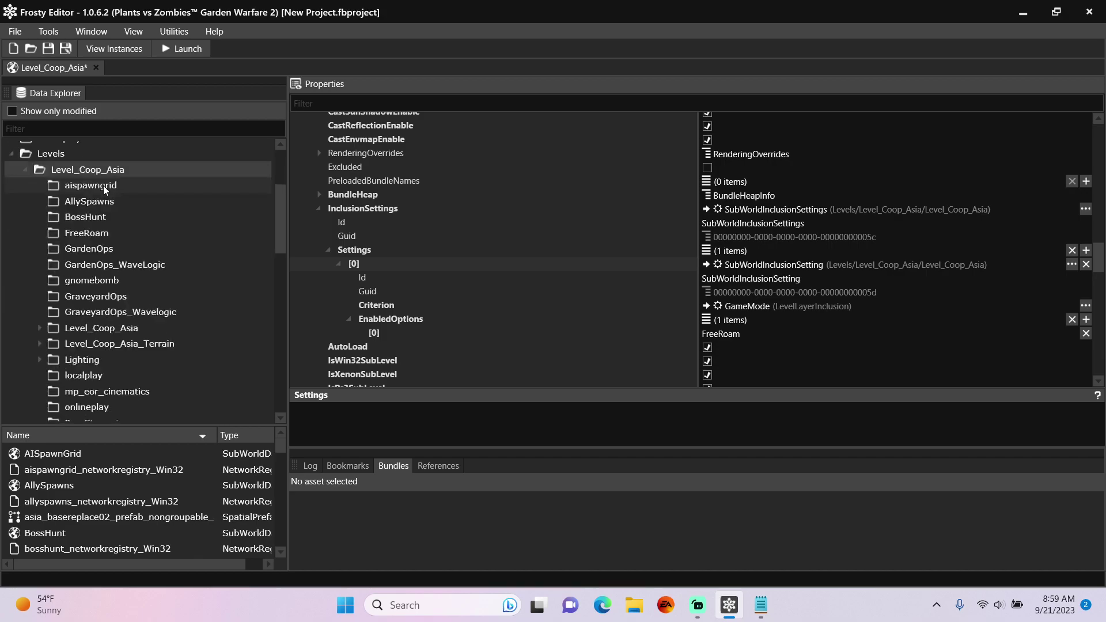
Step: Open Level_Coop_Asia's Description and add FreeRoam as Mode entry [11] under Categories [0]
click(100, 326)
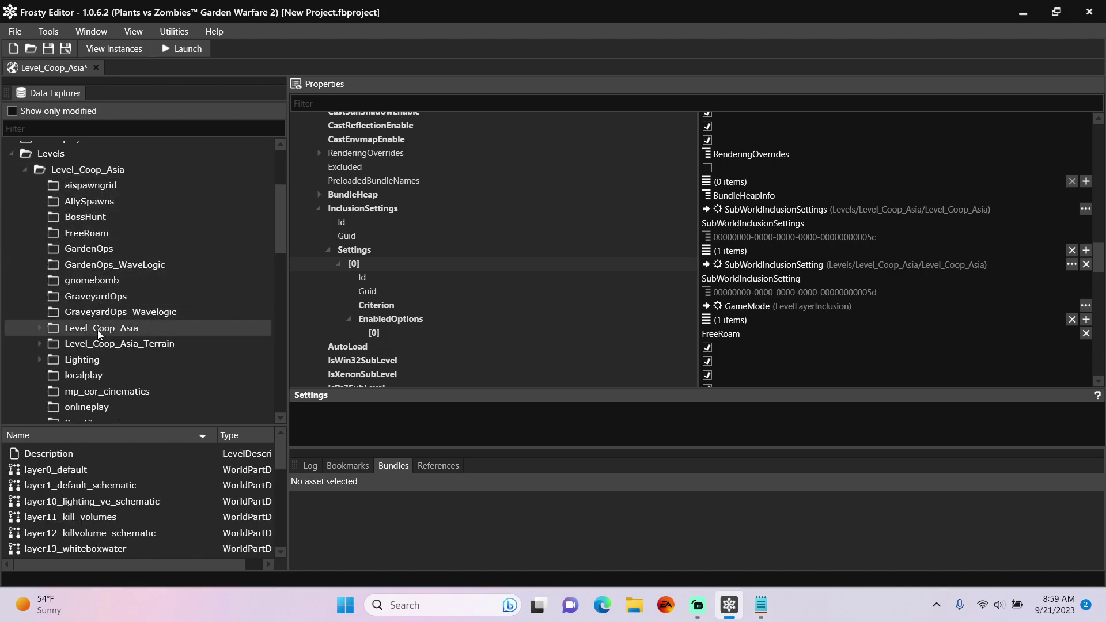
double_click(60, 453)
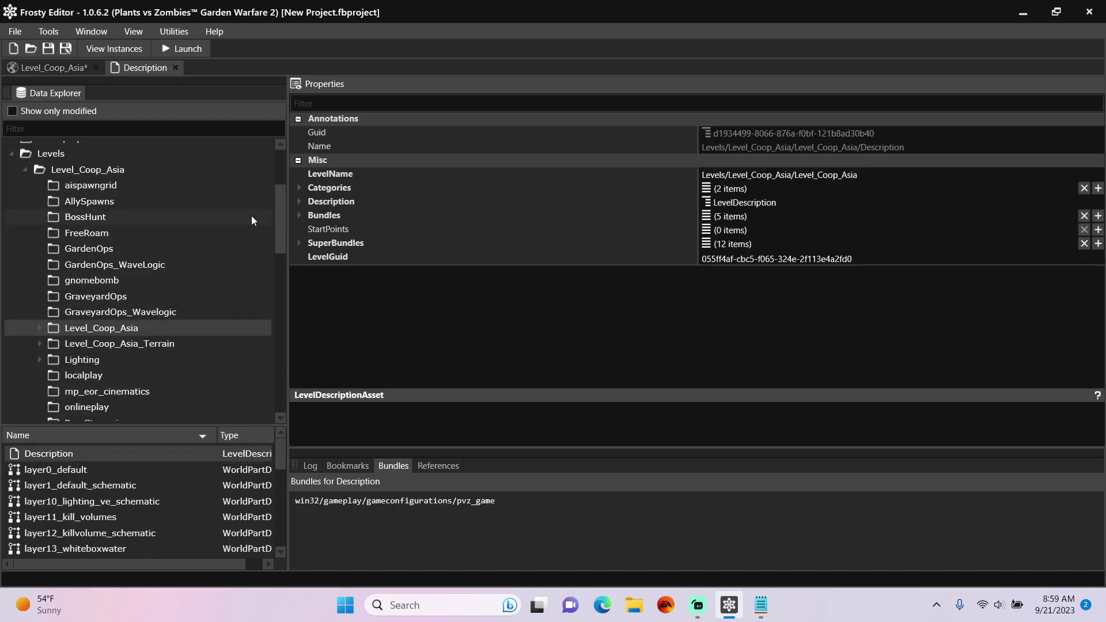
click(300, 187)
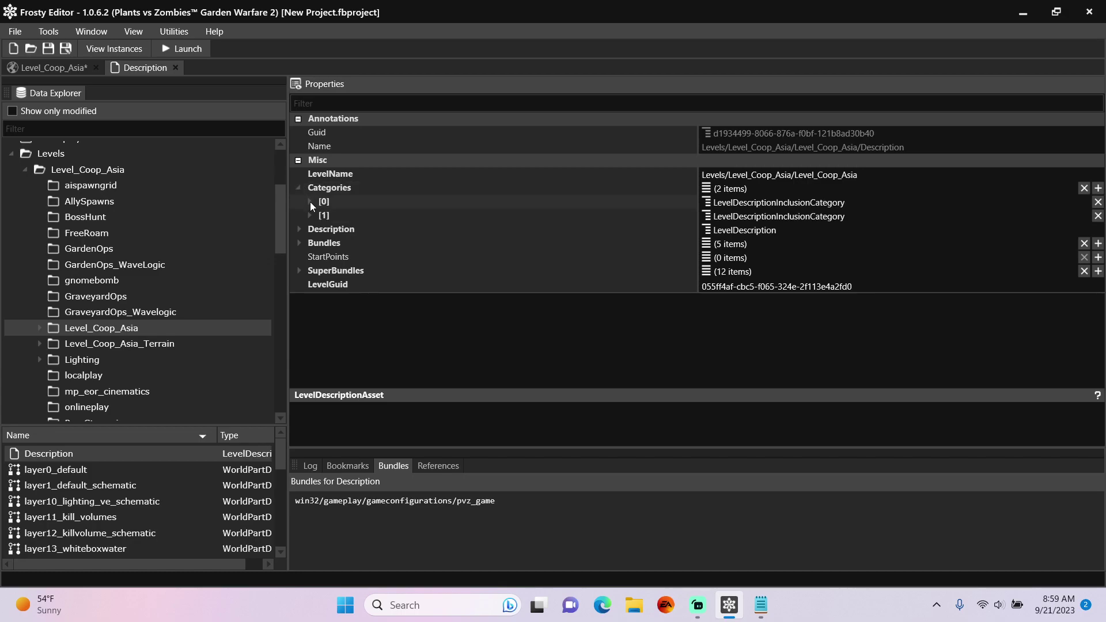
click(310, 202)
click(320, 229)
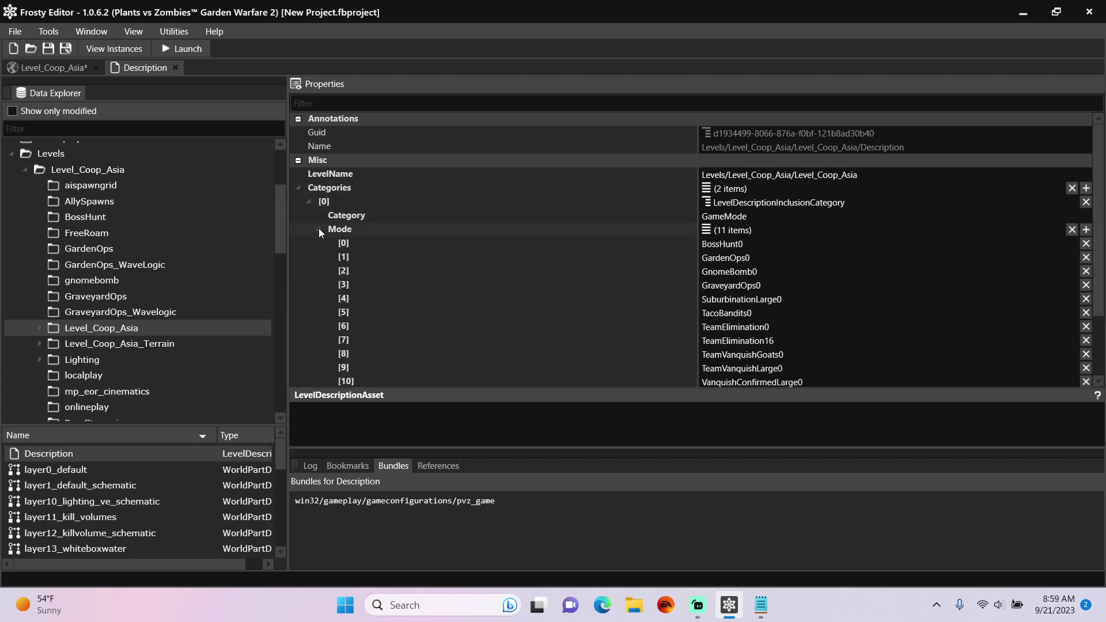
scroll(386, 216, down, 1)
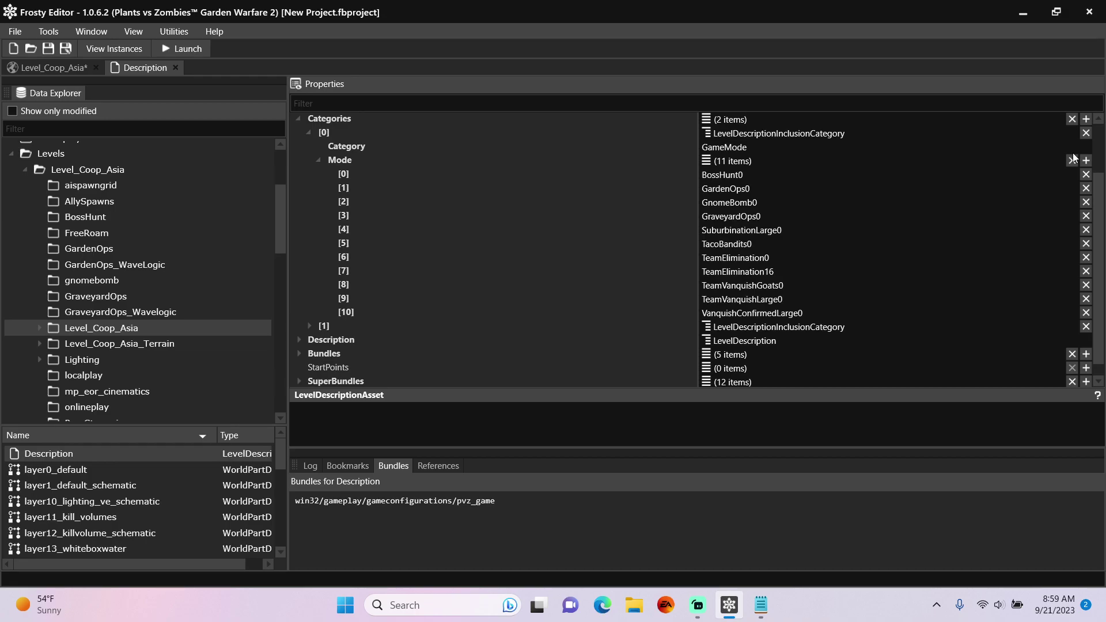
click(1086, 160)
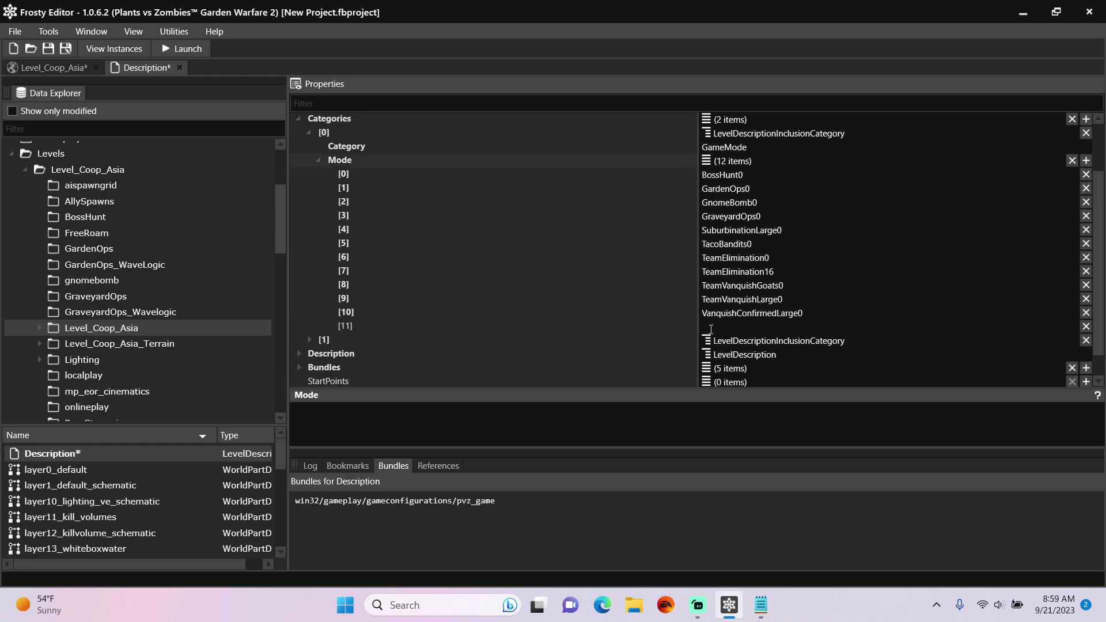
text(FreeRoam)
Step: Open the FreeRoam sub-world from Level_Coop_Brainstreet
scroll(148, 195, up, 1)
scroll(148, 195, down, 1)
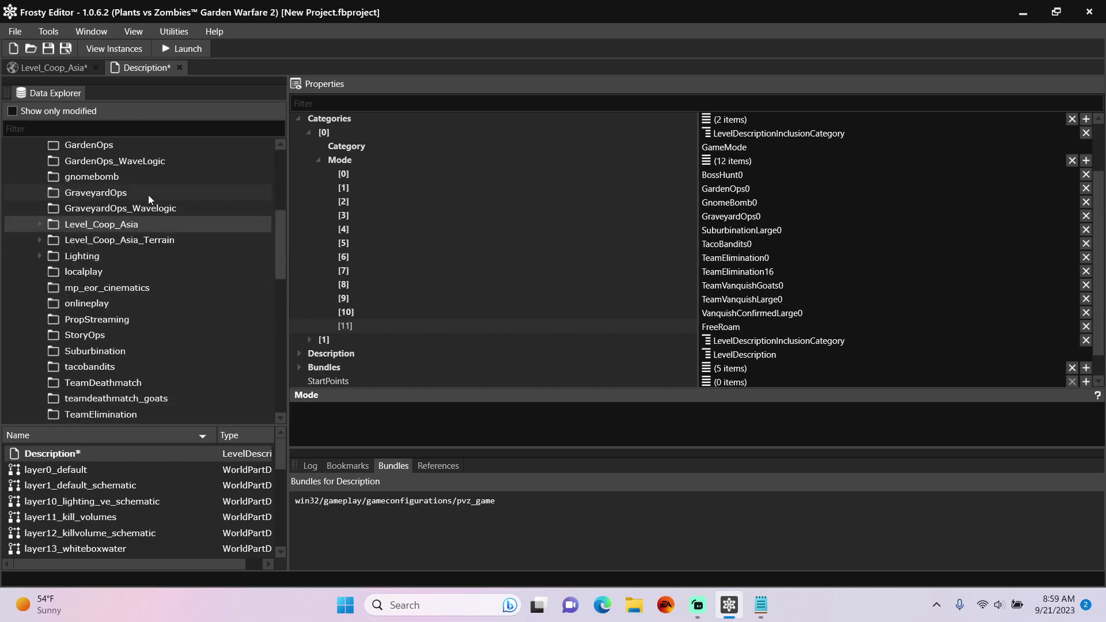
scroll(147, 195, down, 4)
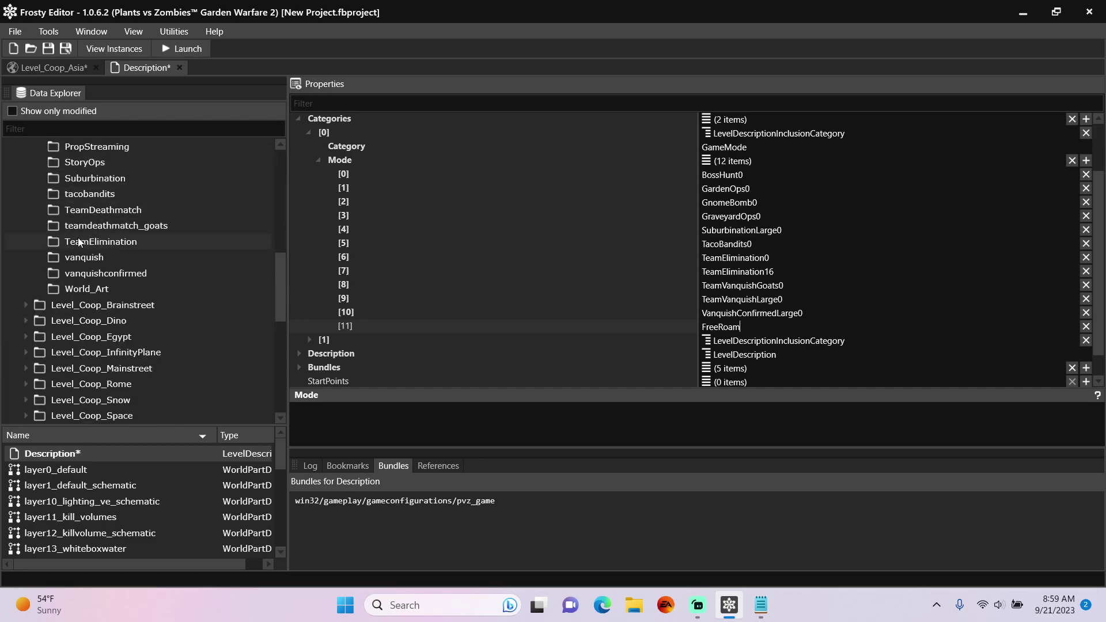
click(81, 304)
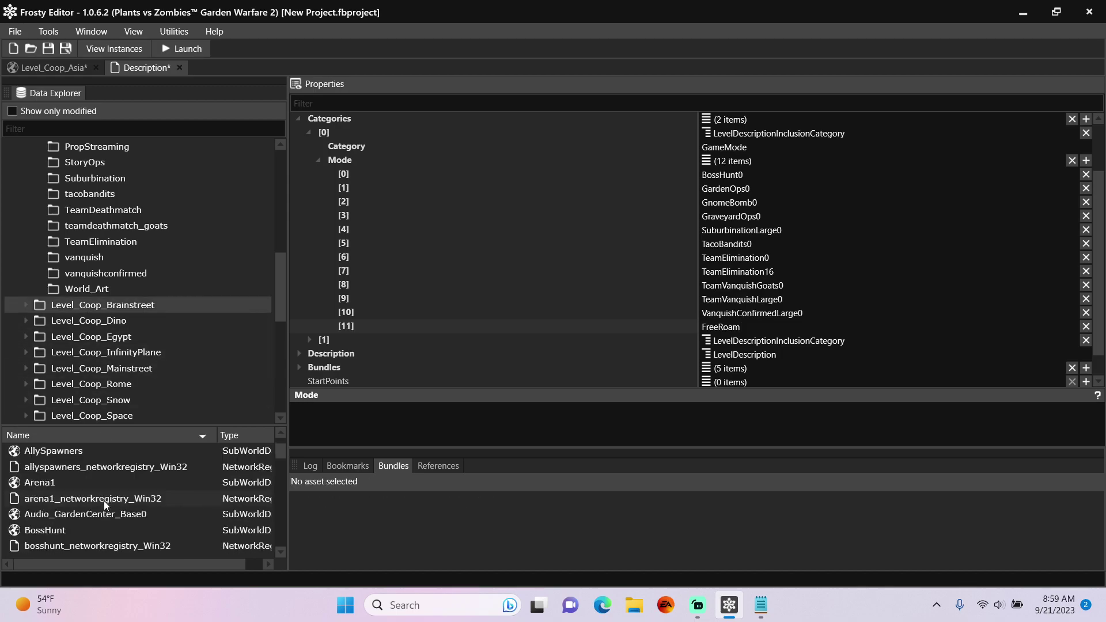
scroll(99, 489, down, 3)
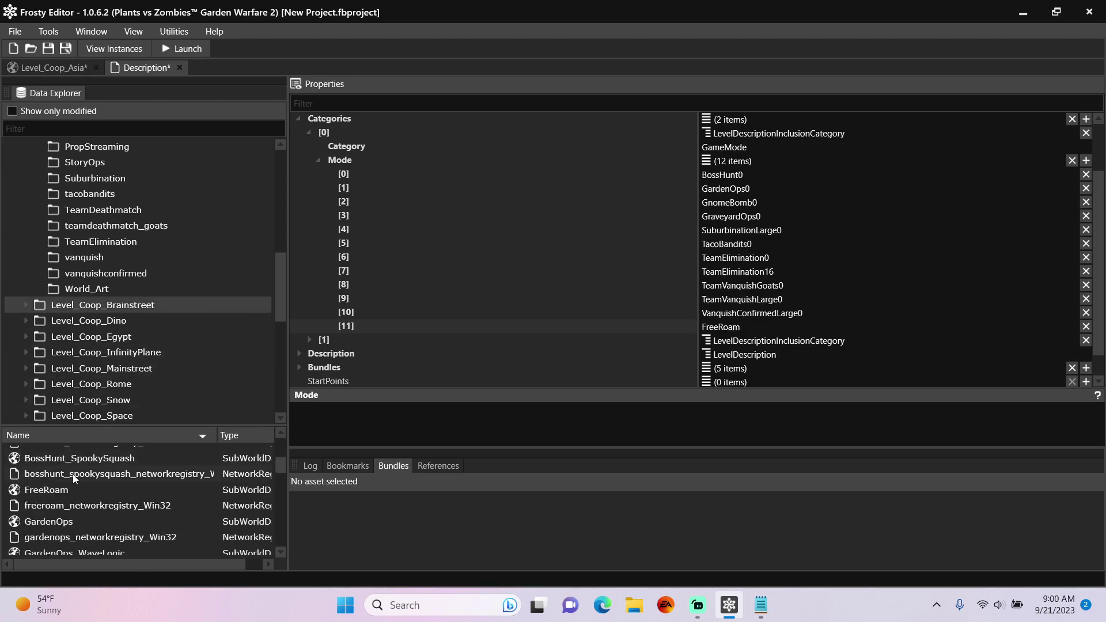
double_click(46, 490)
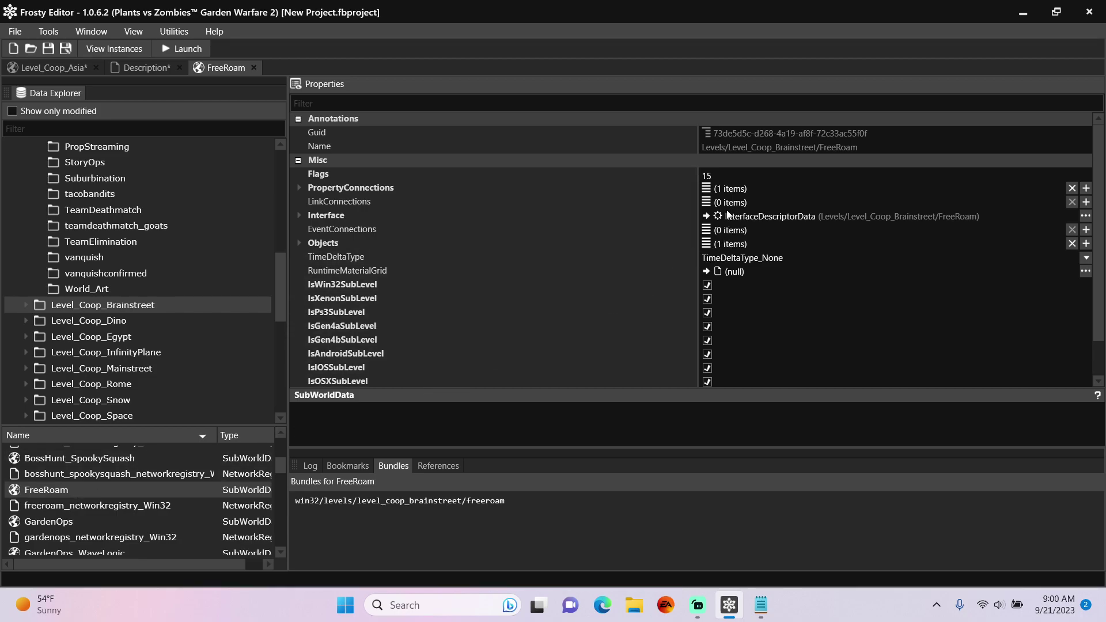
Step: Copy its PropertyConnections and list only modified assets in the Level_Coop_Asia folder
right_click(726, 188)
click(748, 195)
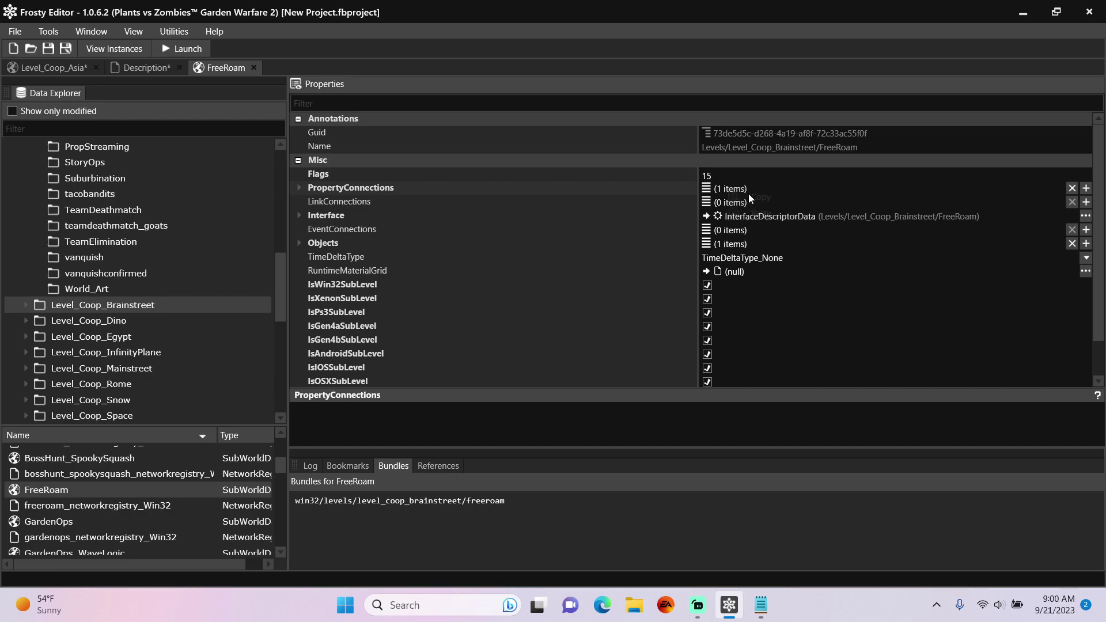
click(12, 111)
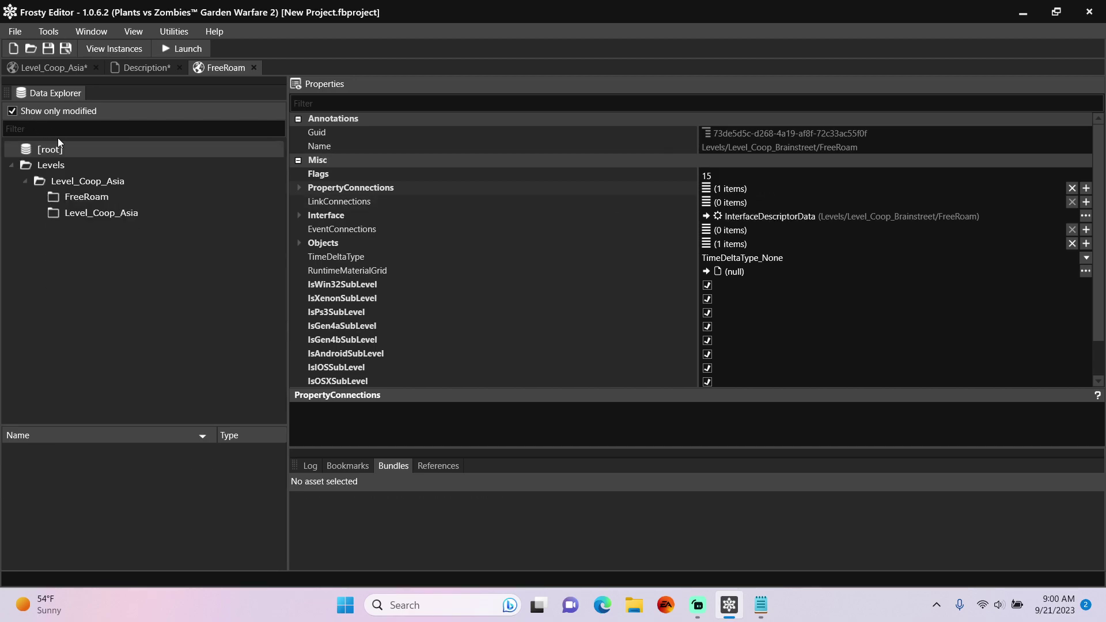
click(101, 182)
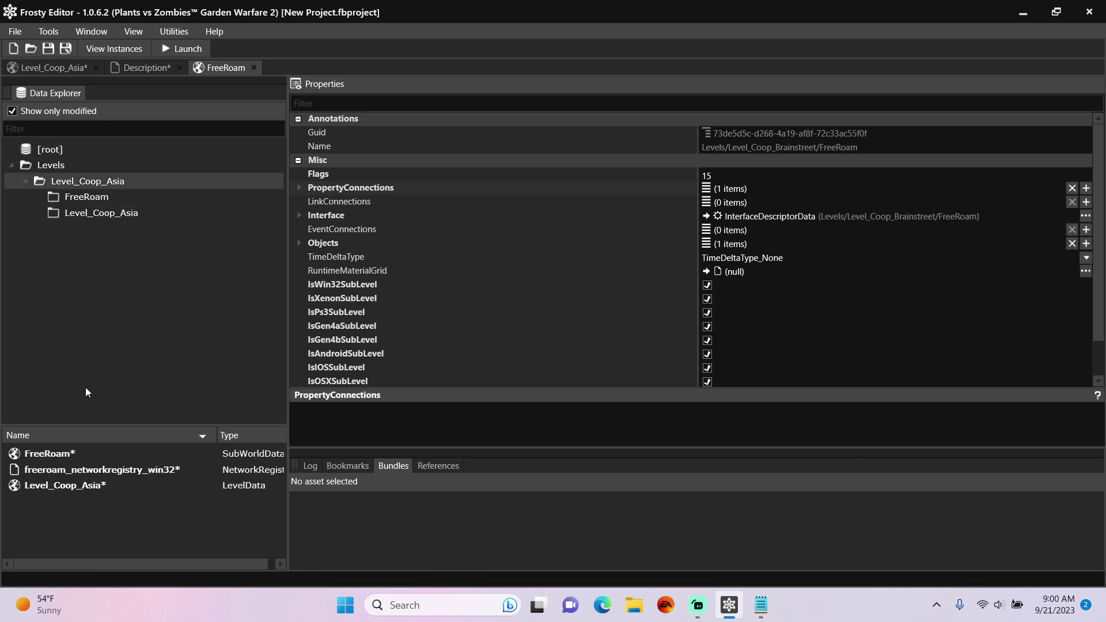
Step: Open Asia FreeRoam, clear its property, link, event connections and objects, then paste the PropertyConnections
double_click(78, 454)
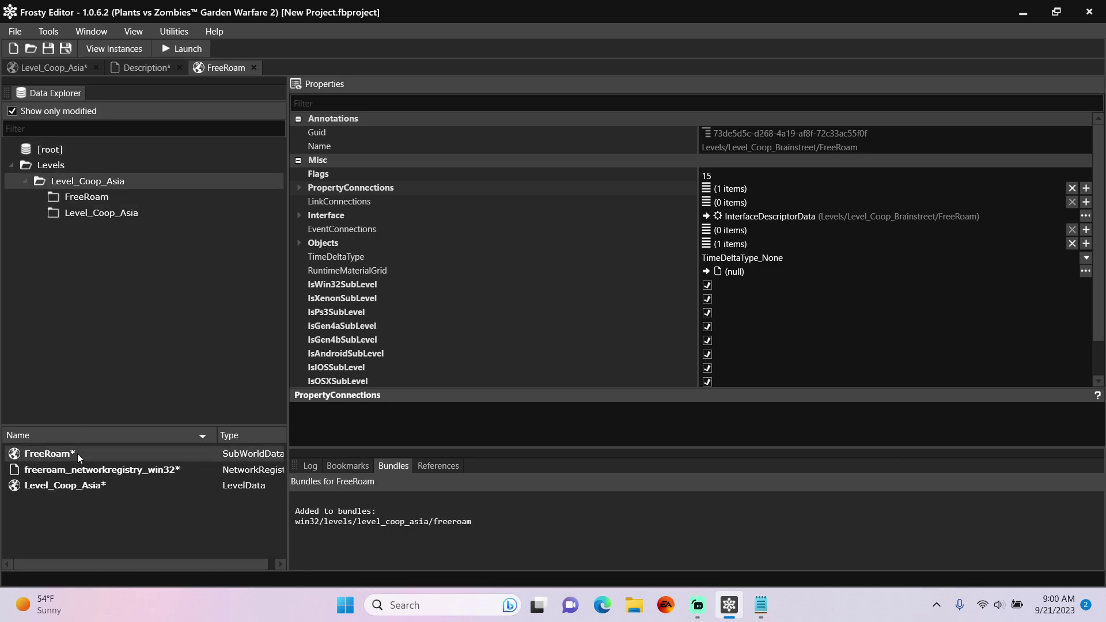
click(1072, 188)
click(1071, 202)
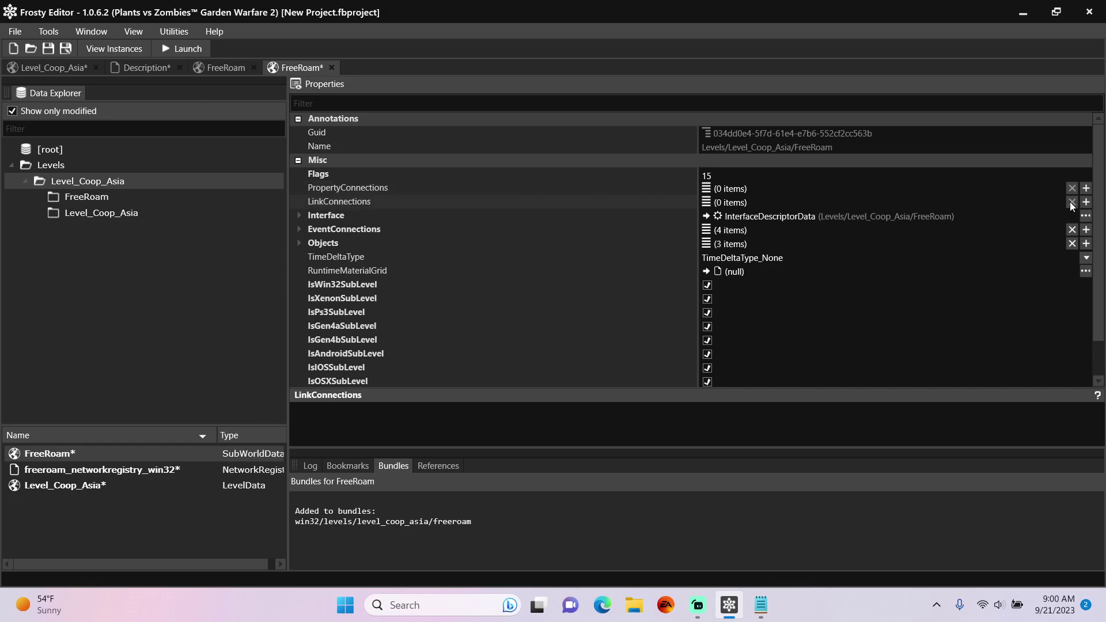
click(1071, 230)
click(1072, 243)
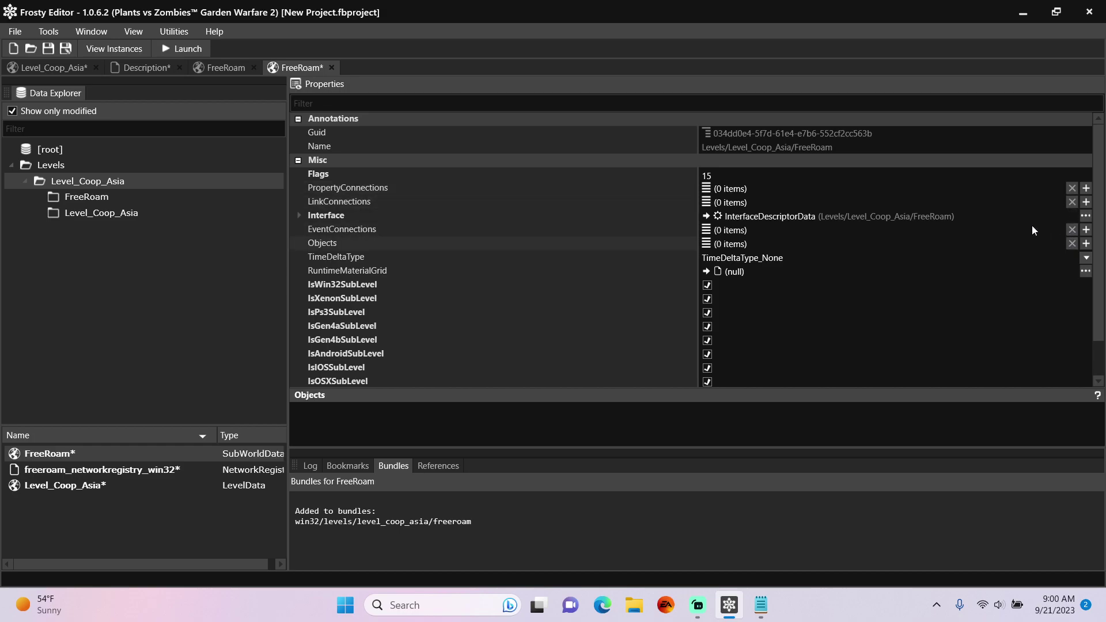
right_click(727, 189)
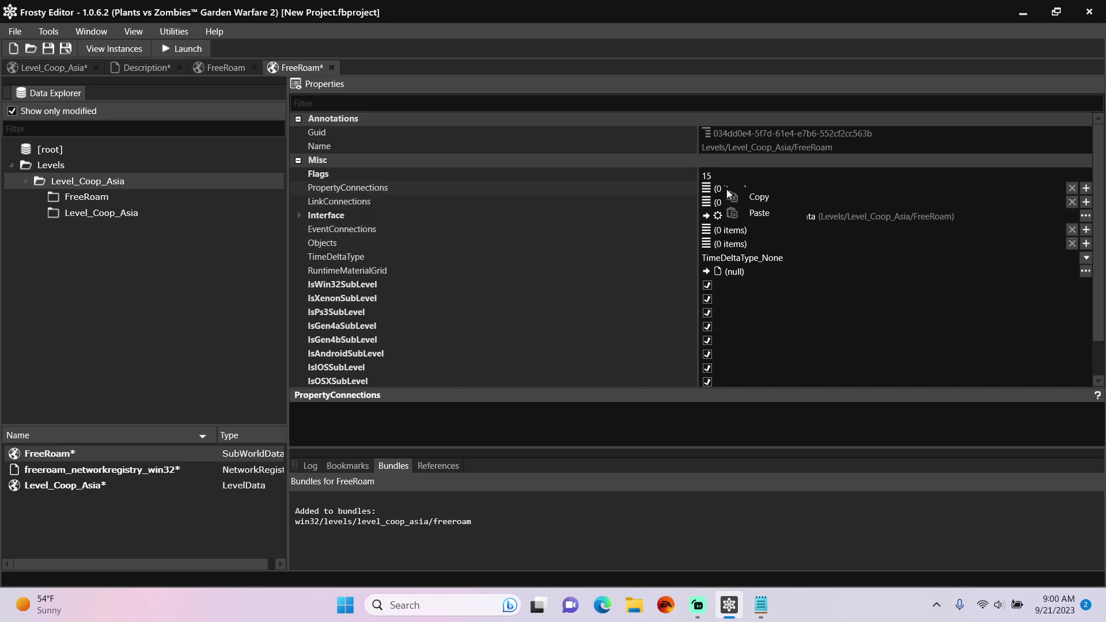
click(752, 210)
Step: Copy the Objects from Brainstreet FreeRoam into Asia FreeRoam and expand item [0]
click(225, 68)
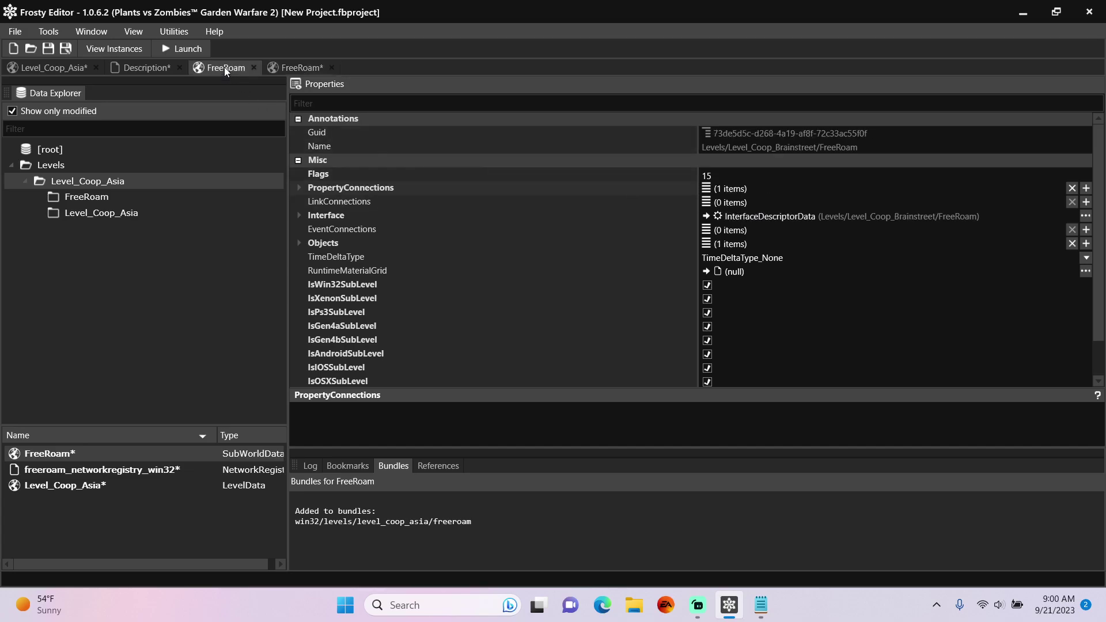
right_click(729, 243)
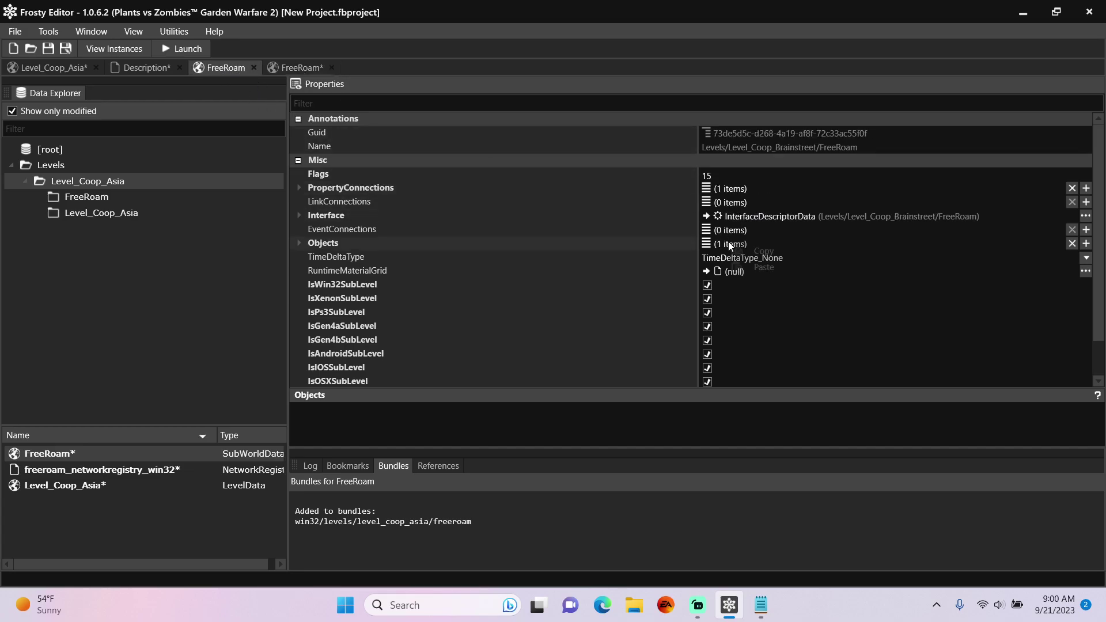
click(749, 251)
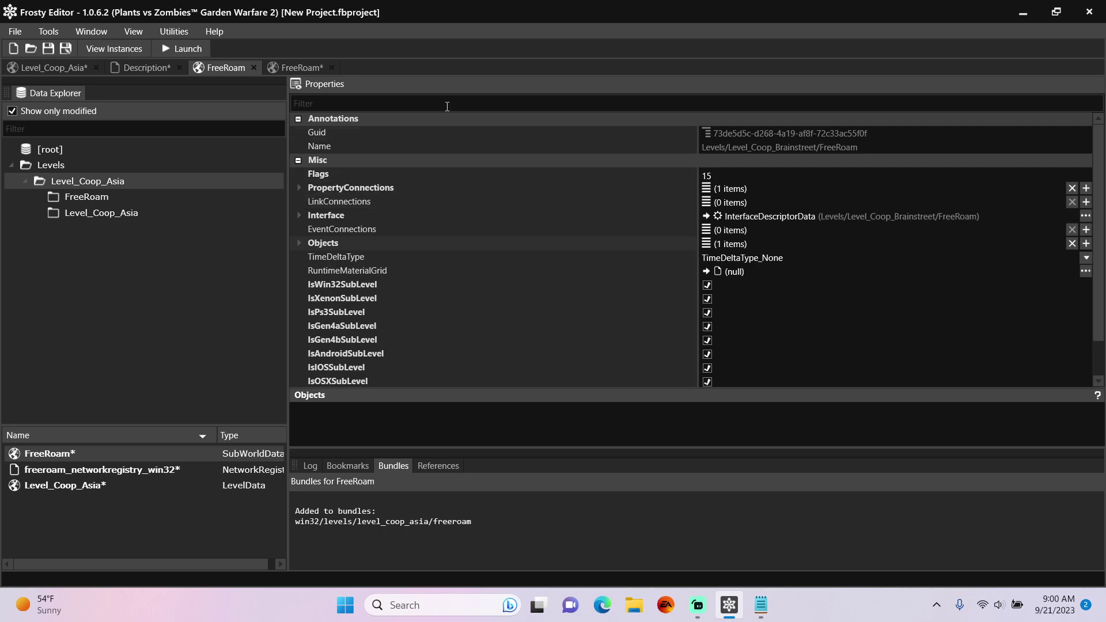
click(297, 68)
right_click(728, 242)
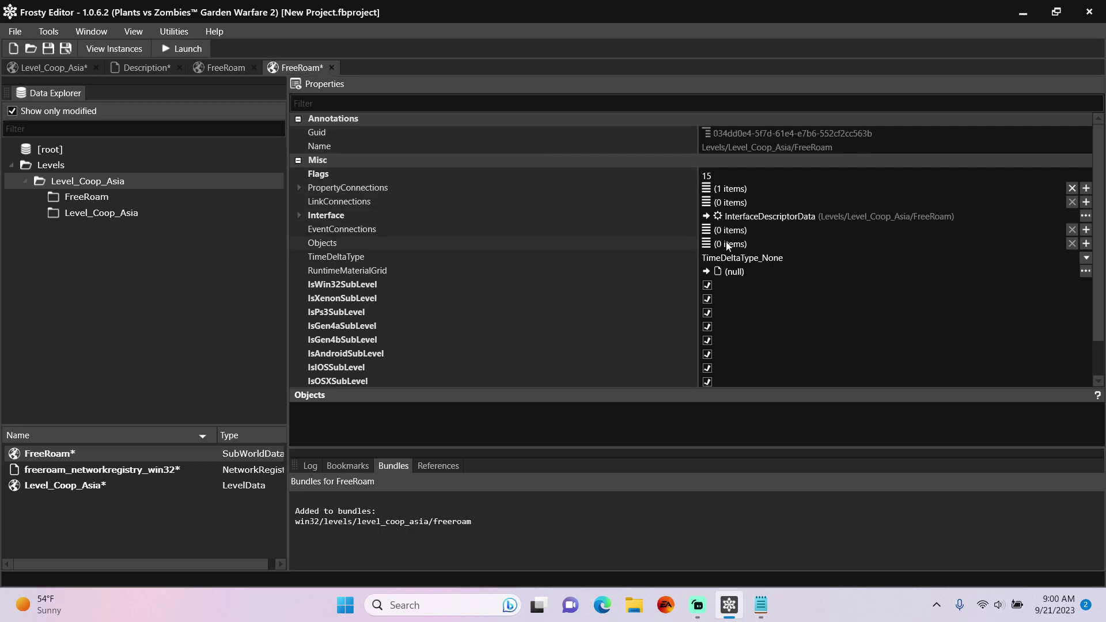
click(756, 267)
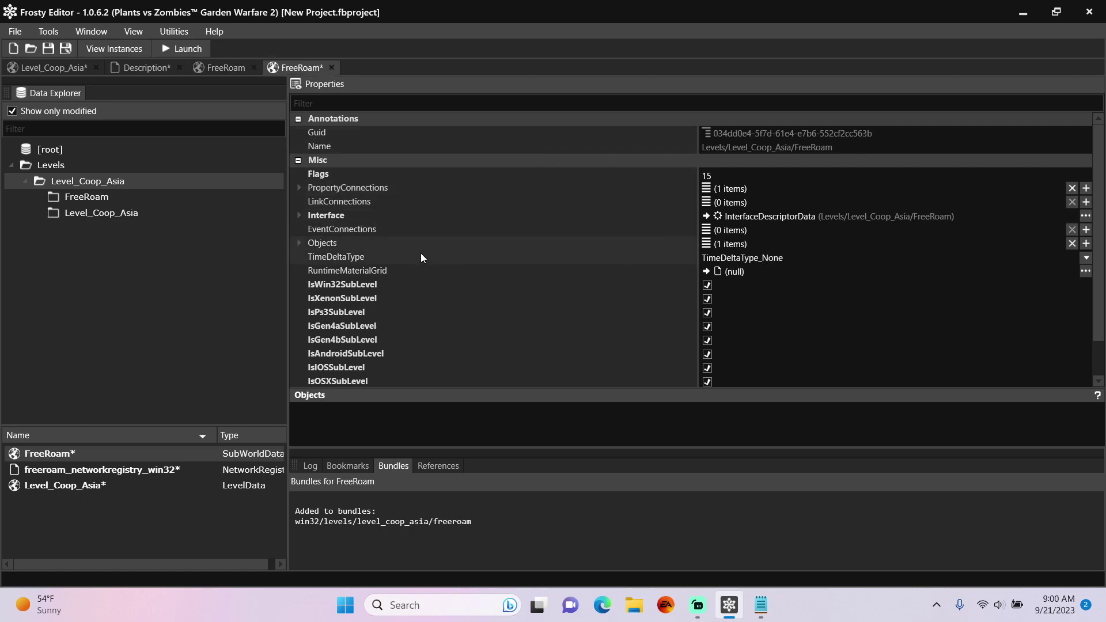
click(300, 243)
click(311, 257)
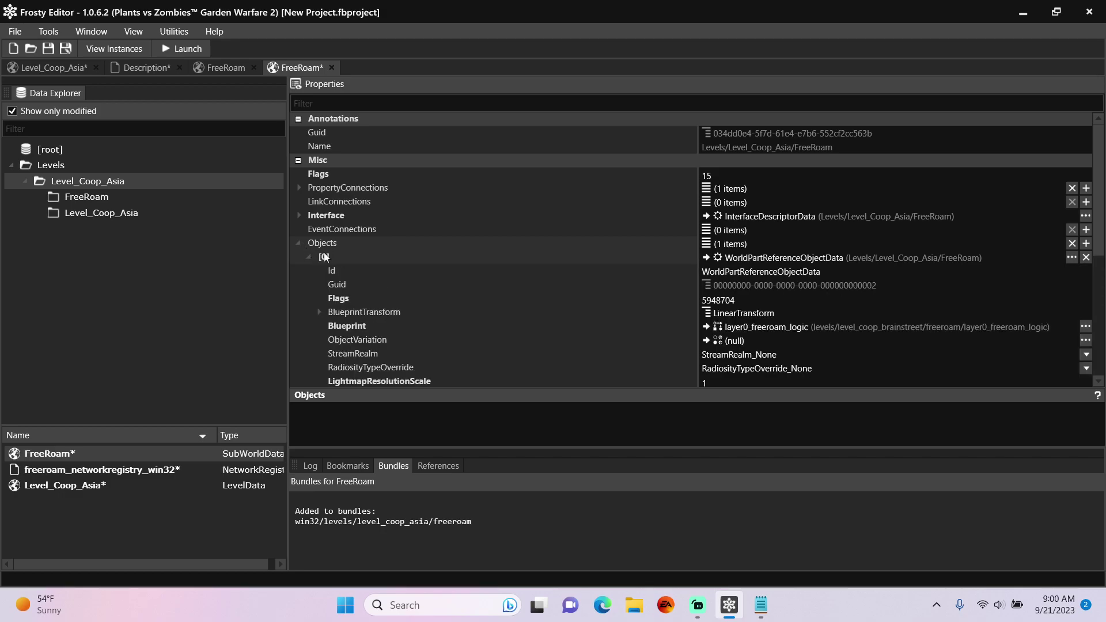
Step: Set the object's Blueprint to Asia's layer0_freeroam_logic
click(154, 201)
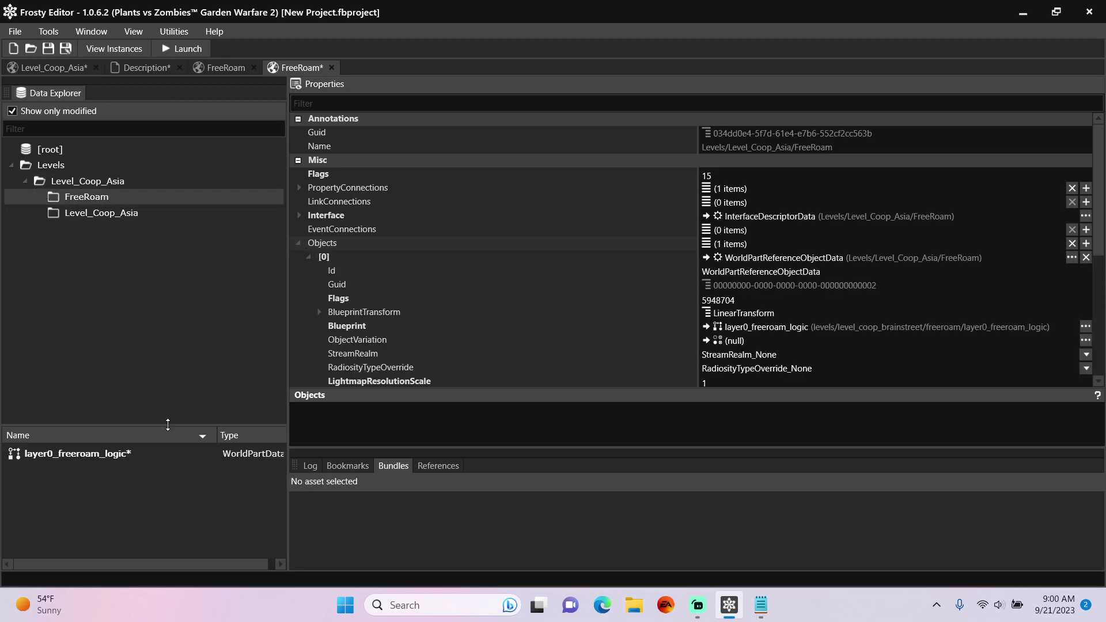
click(160, 455)
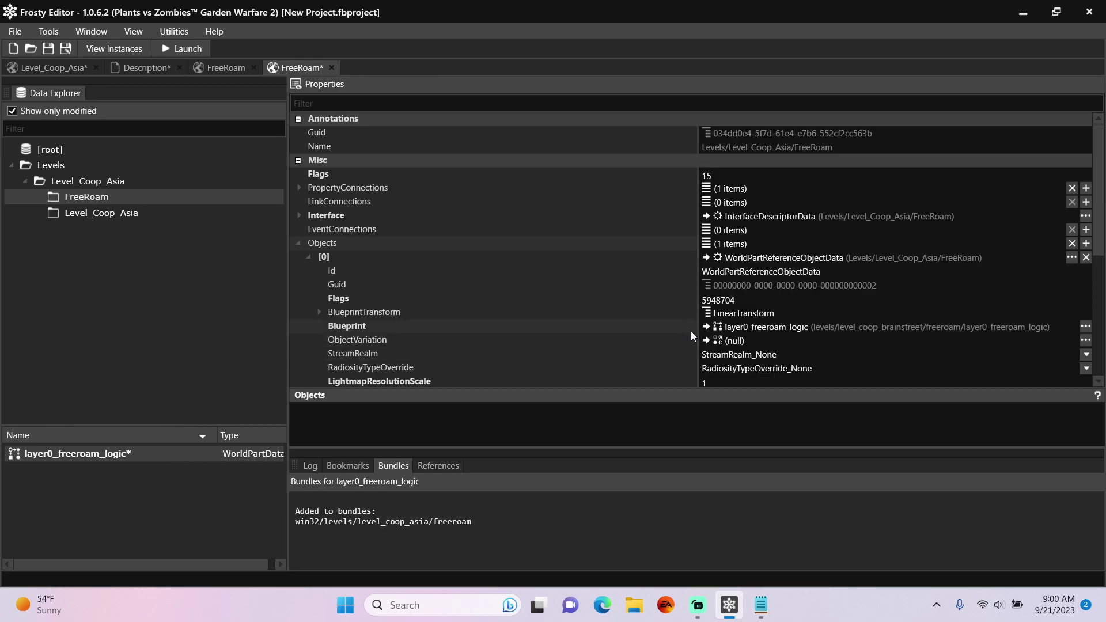
click(706, 328)
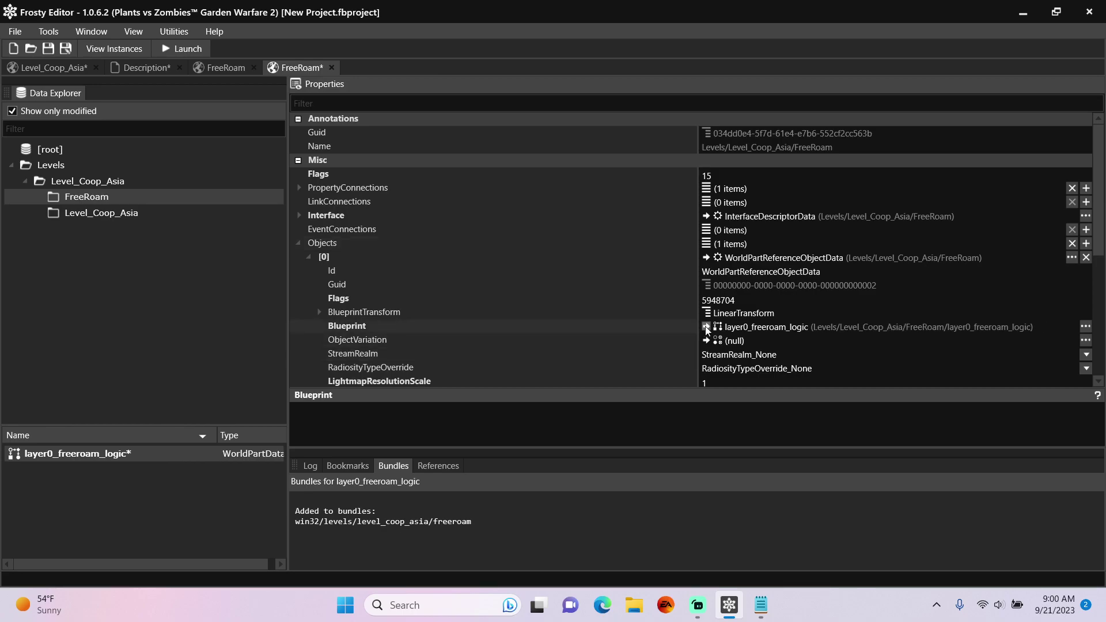
click(1085, 326)
Step: Enable Asia's layer0_freeroam_logic and open Brainstreet's layer0_freeroam_logic
click(915, 358)
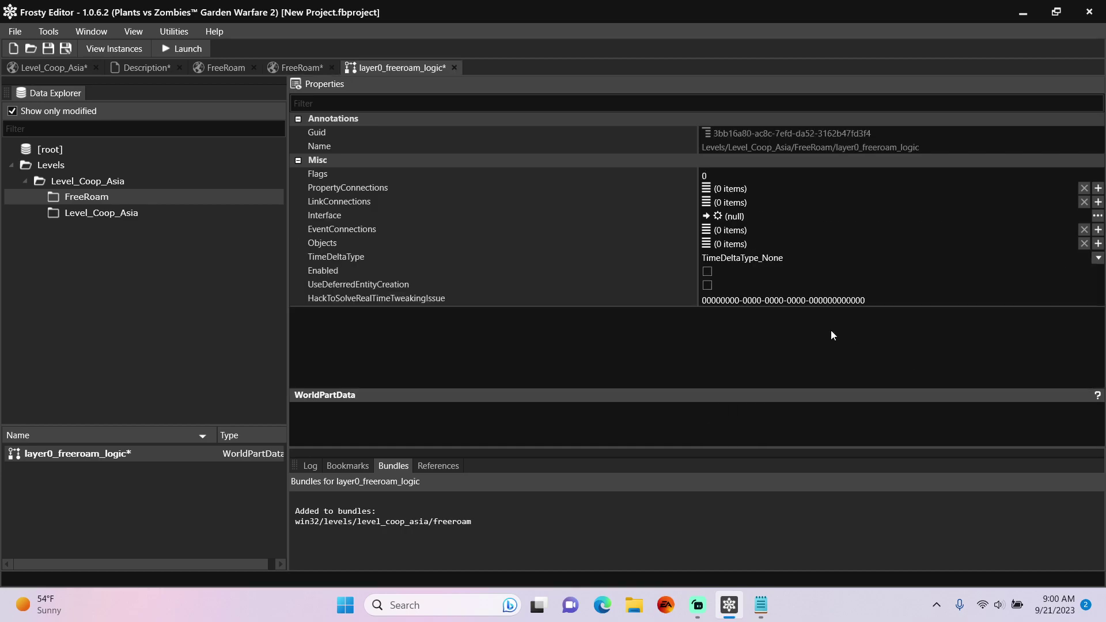
click(708, 272)
click(11, 112)
scroll(109, 237, down, 8)
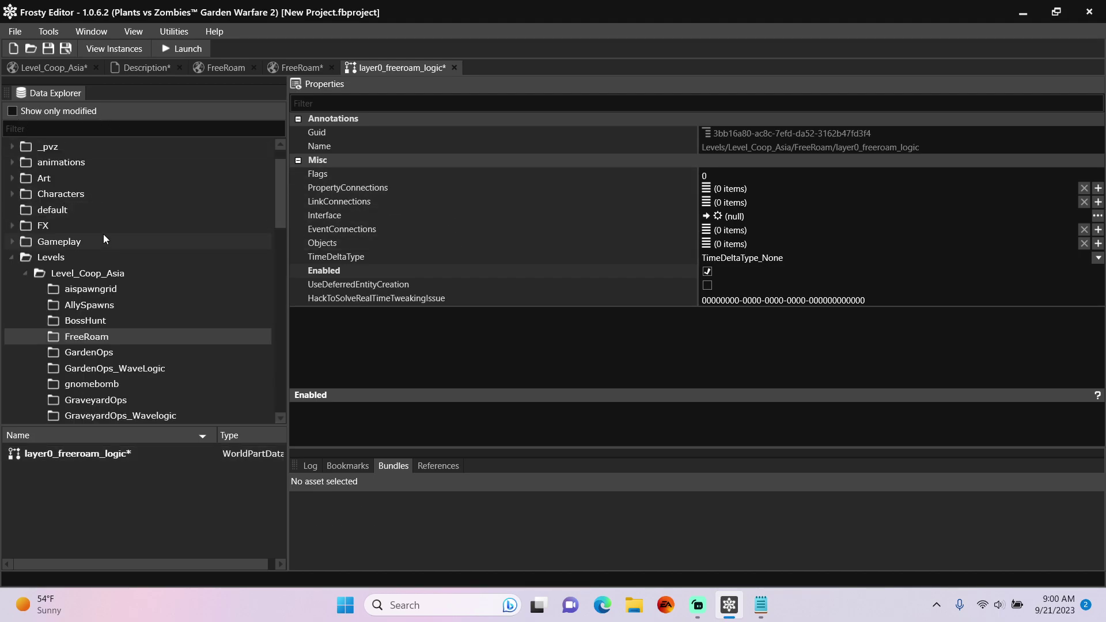
scroll(108, 234, down, 1)
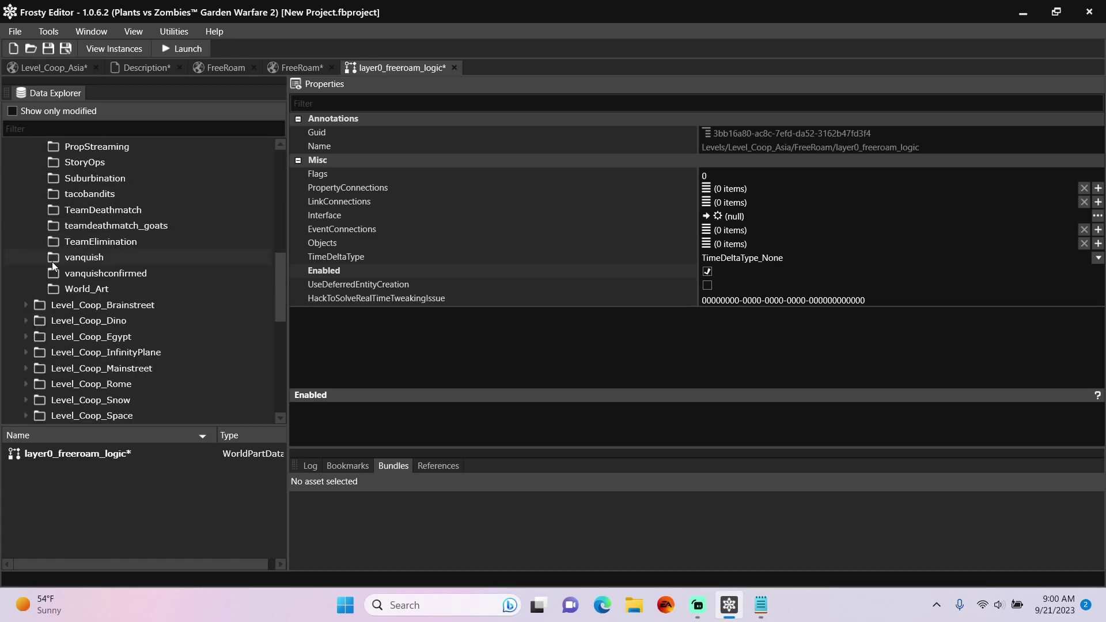
click(26, 304)
scroll(60, 310, down, 1)
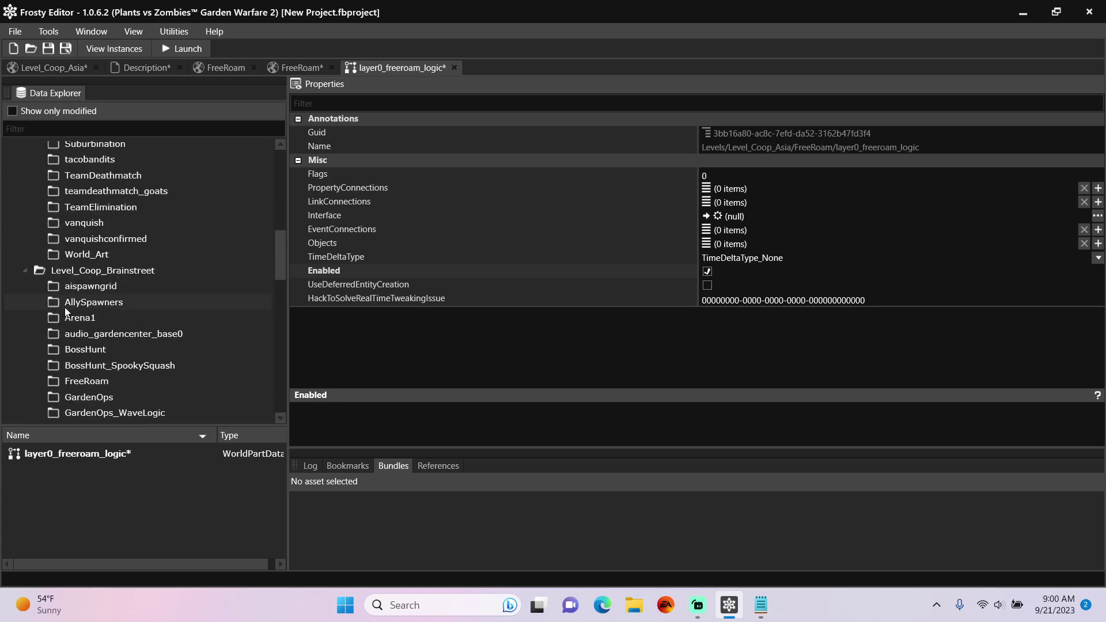
click(88, 381)
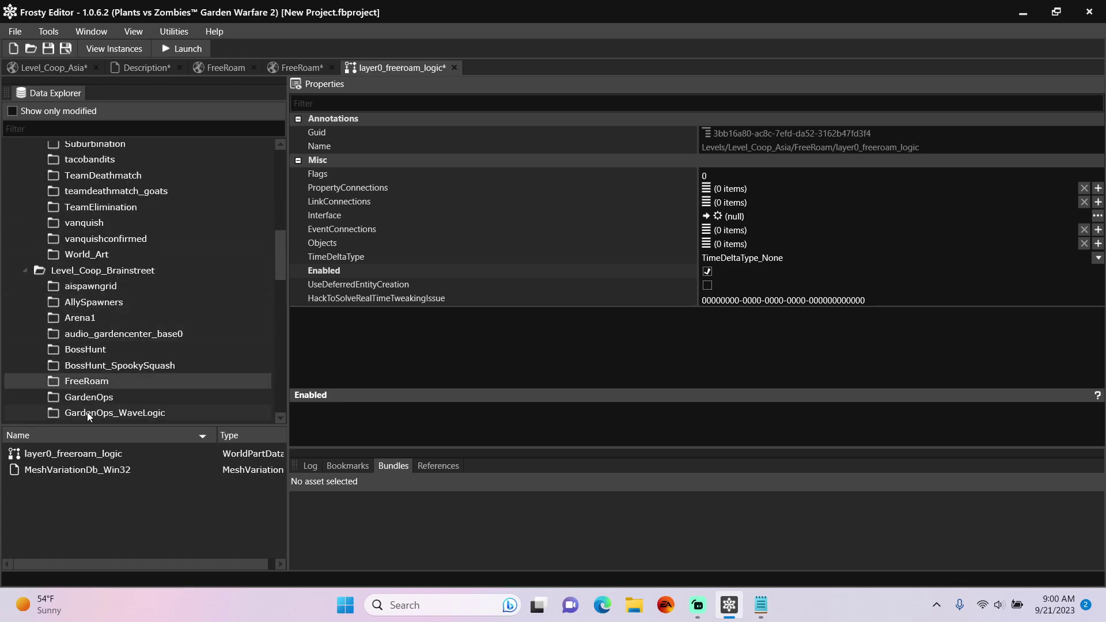
double_click(87, 454)
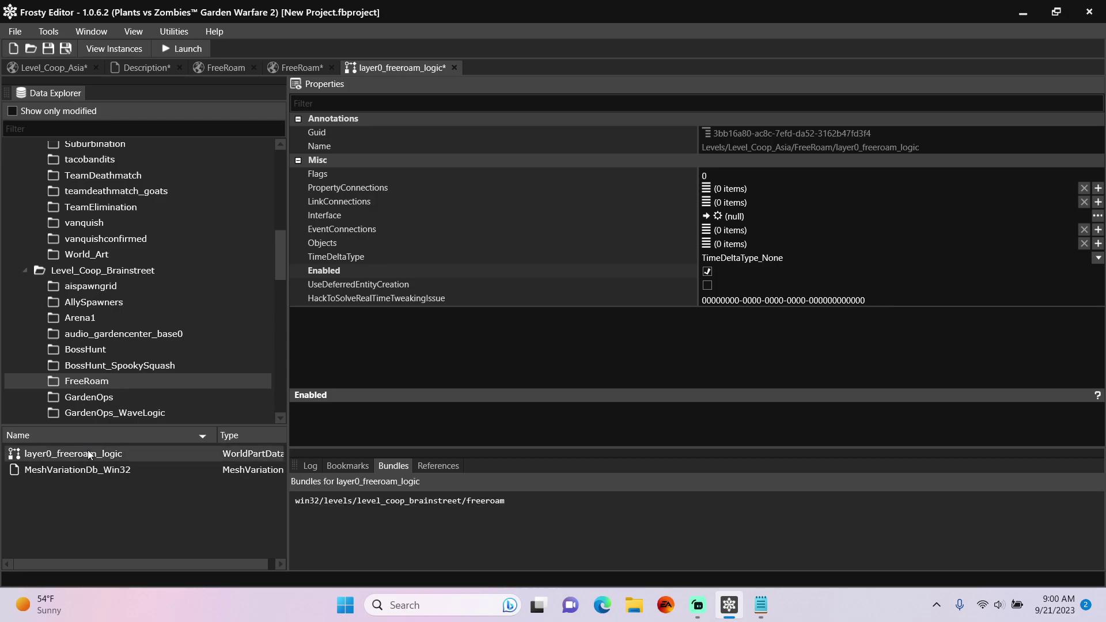
Step: Copy Brainstreet's logic objects into the Asia logic, adding the GameModeSetup_FreeRoam prefab reference
click(721, 243)
right_click(722, 243)
click(755, 252)
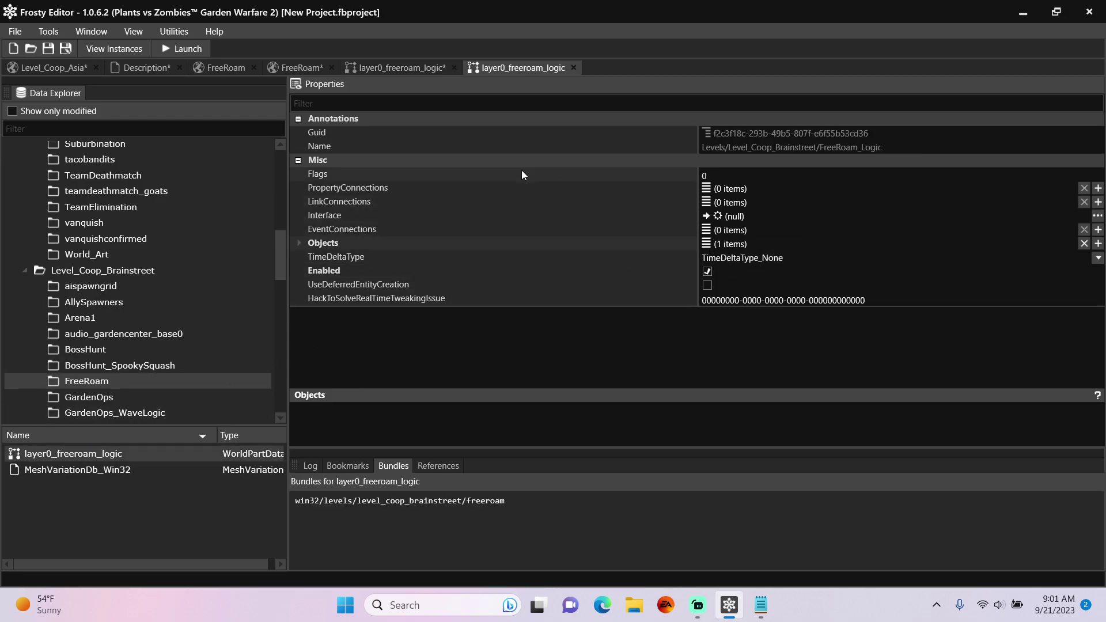
click(396, 65)
right_click(733, 247)
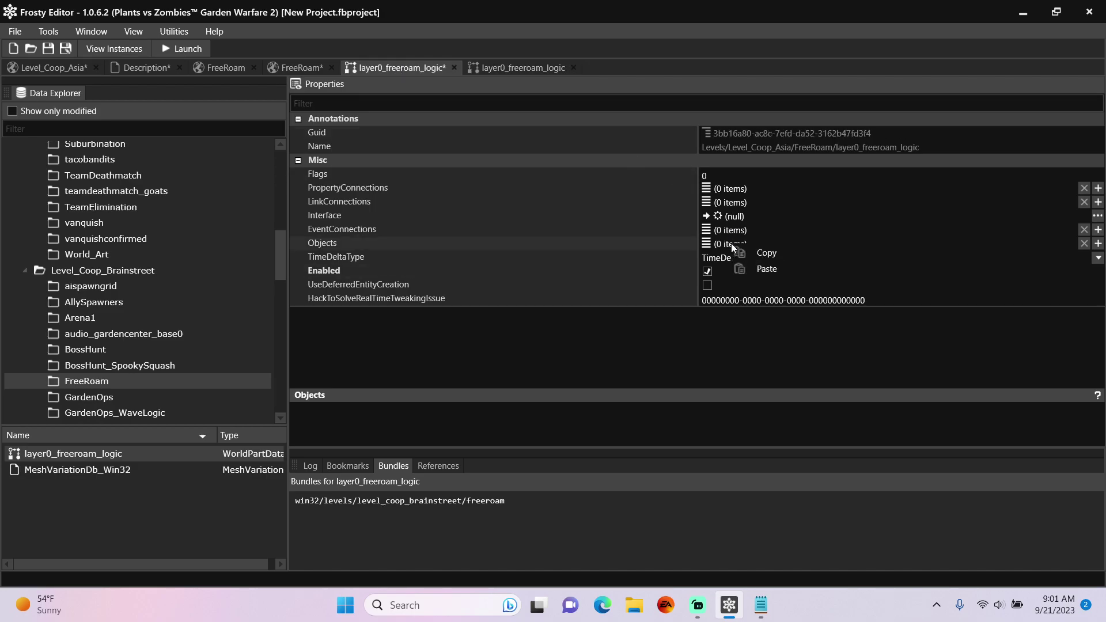
click(765, 269)
Step: Expand the pasted object [0] to inspect its blueprint transform values
click(301, 243)
click(310, 257)
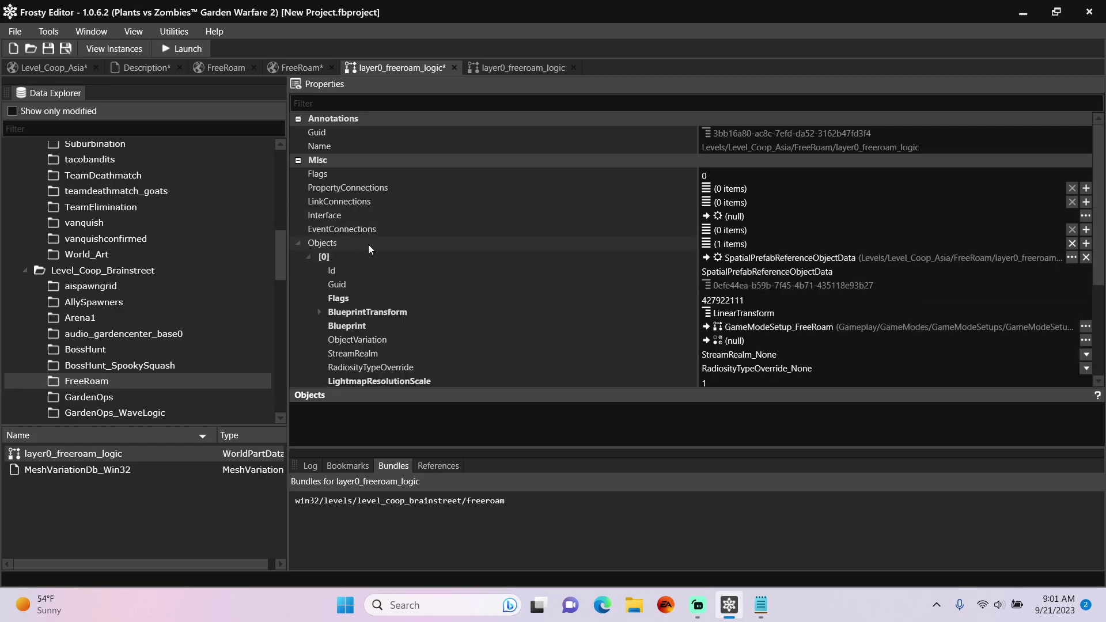
scroll(363, 248, down, 1)
click(320, 277)
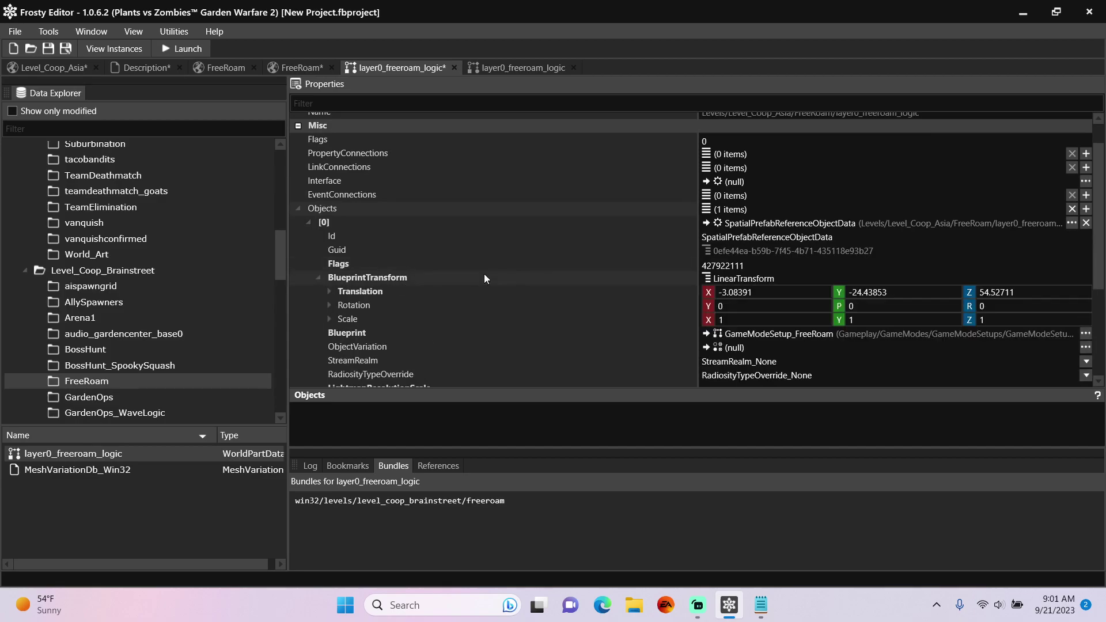
scroll(484, 275, down, 1)
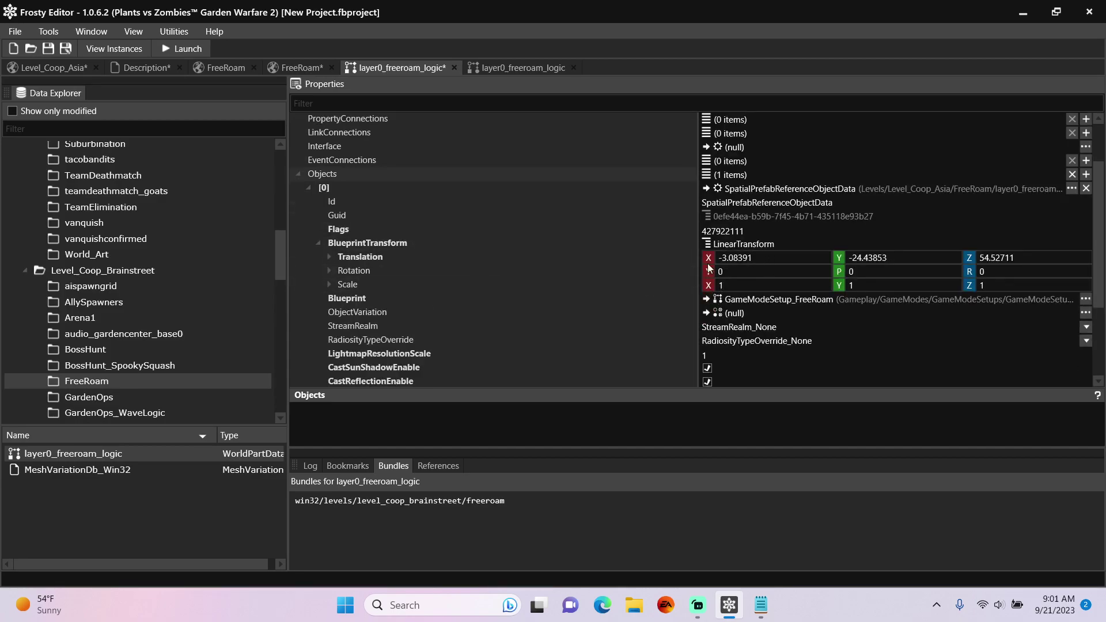
click(138, 239)
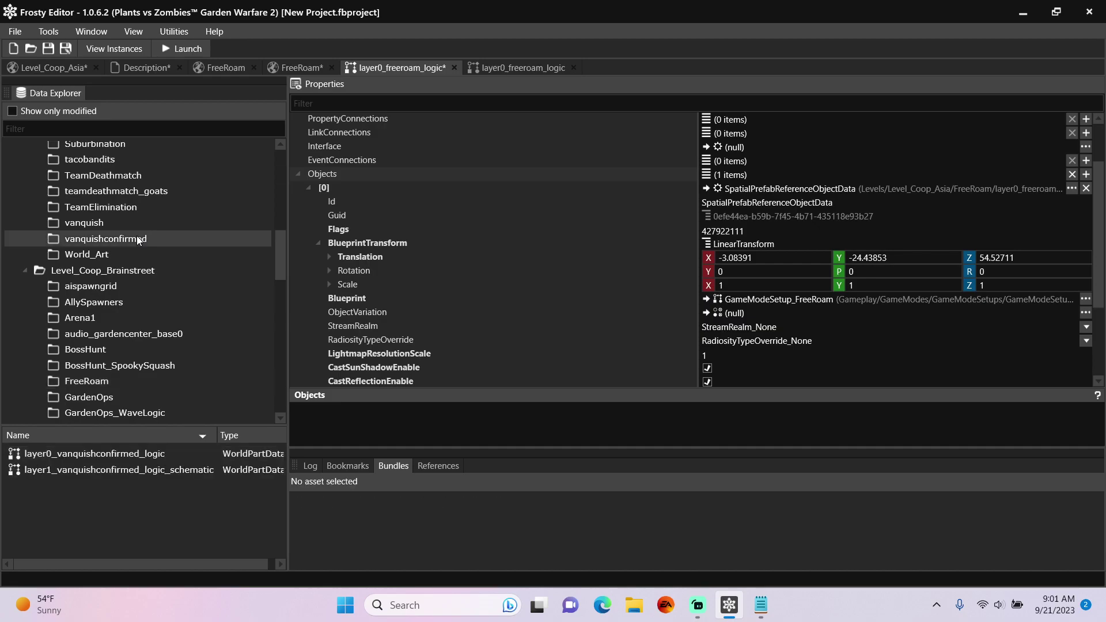
Step: Copy the blueprint transform of layer0_vanquishconfirmed_logic's object [0]
double_click(155, 454)
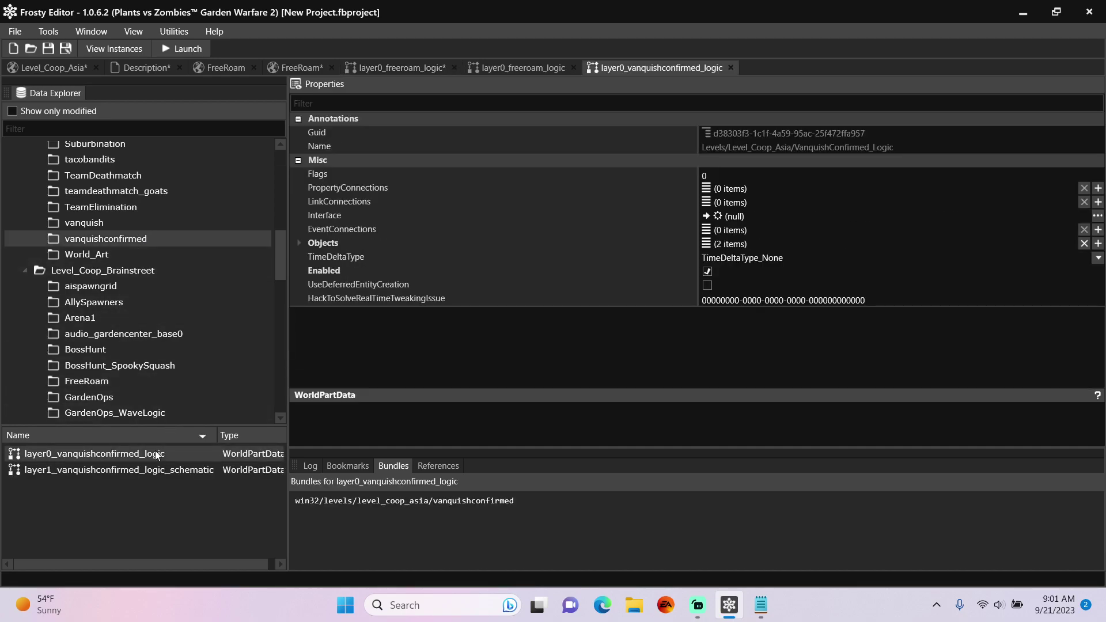
click(299, 243)
click(310, 257)
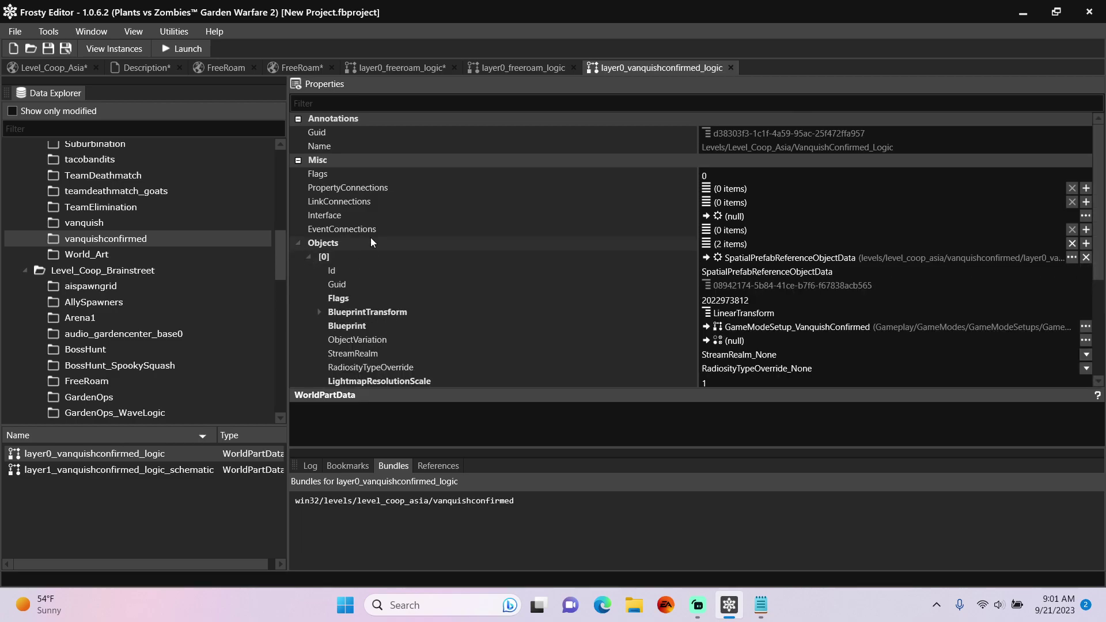
scroll(363, 235, down, 3)
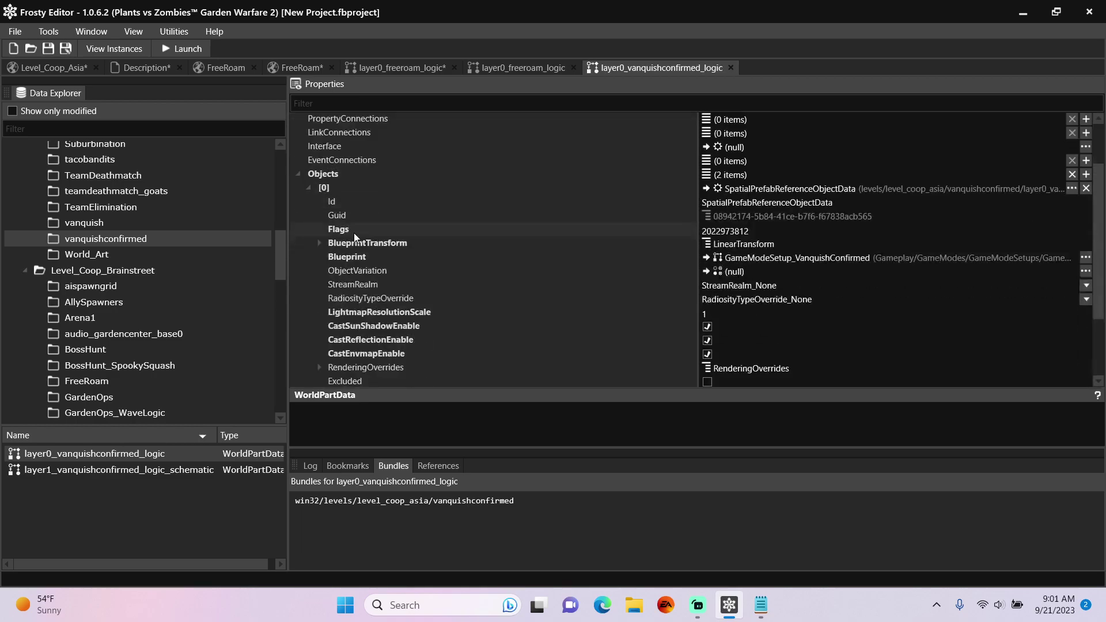
click(321, 243)
right_click(743, 244)
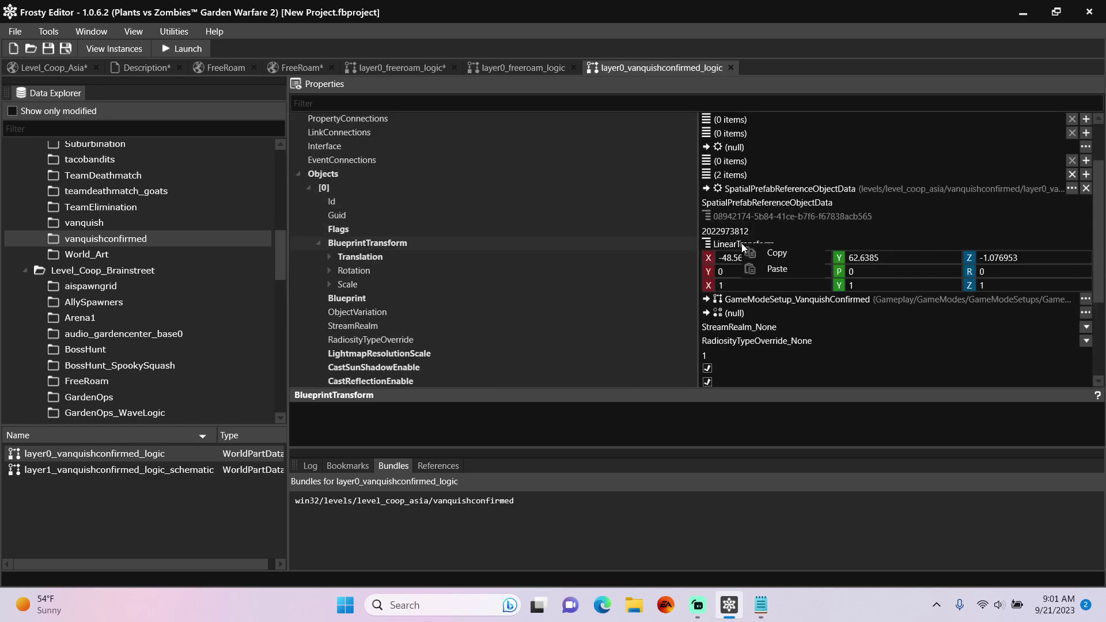
click(758, 252)
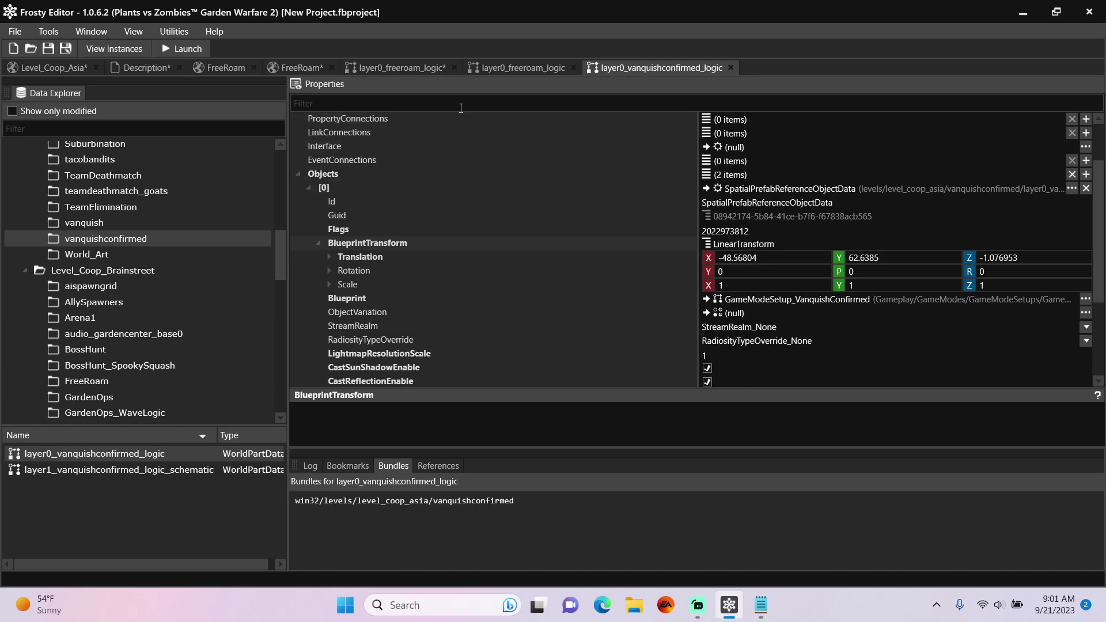
Step: Paste it onto the prefab reference (-48.56804, 62.6385, -1.076953) and add empty object [1]
click(405, 68)
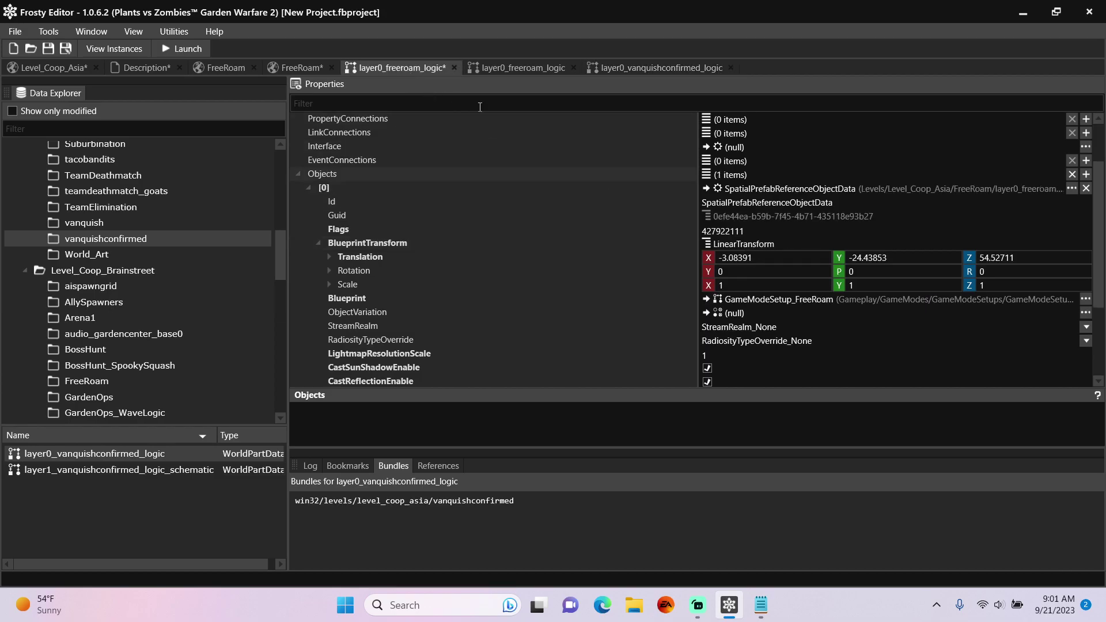
right_click(745, 243)
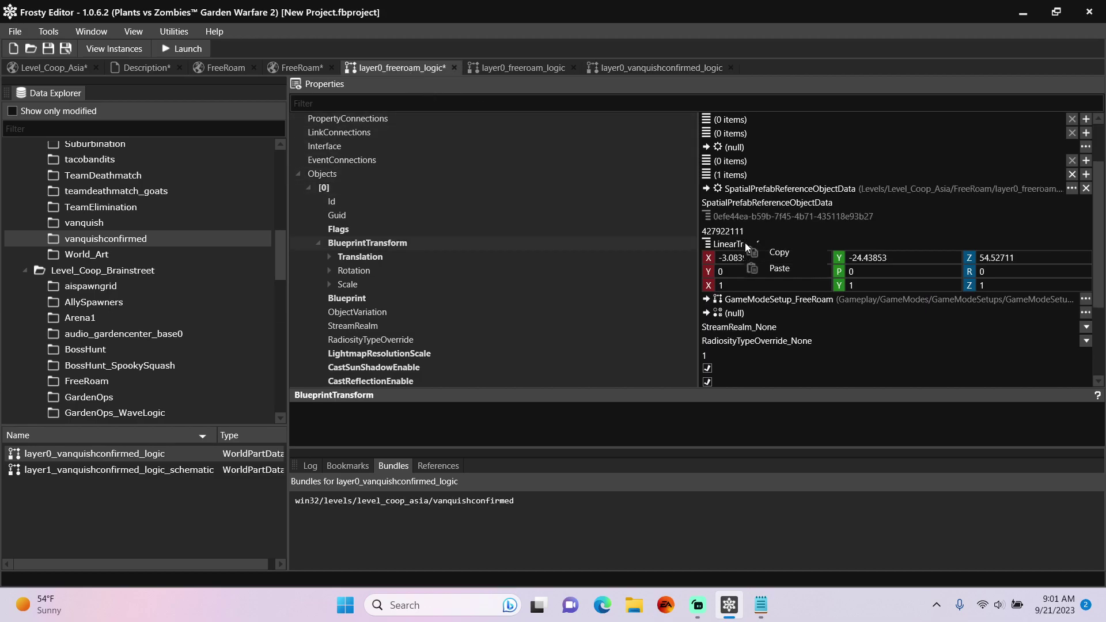
click(775, 268)
click(767, 270)
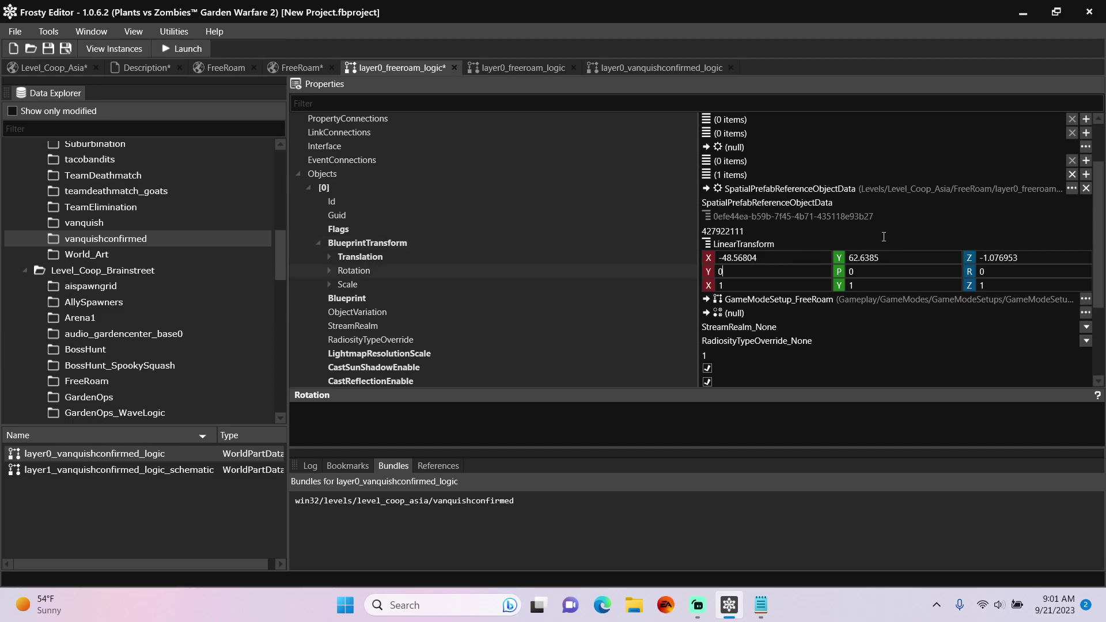
click(1086, 174)
scroll(832, 244, down, 3)
Step: Create a new LocatorEntityData object in the empty [1] entry
click(1072, 327)
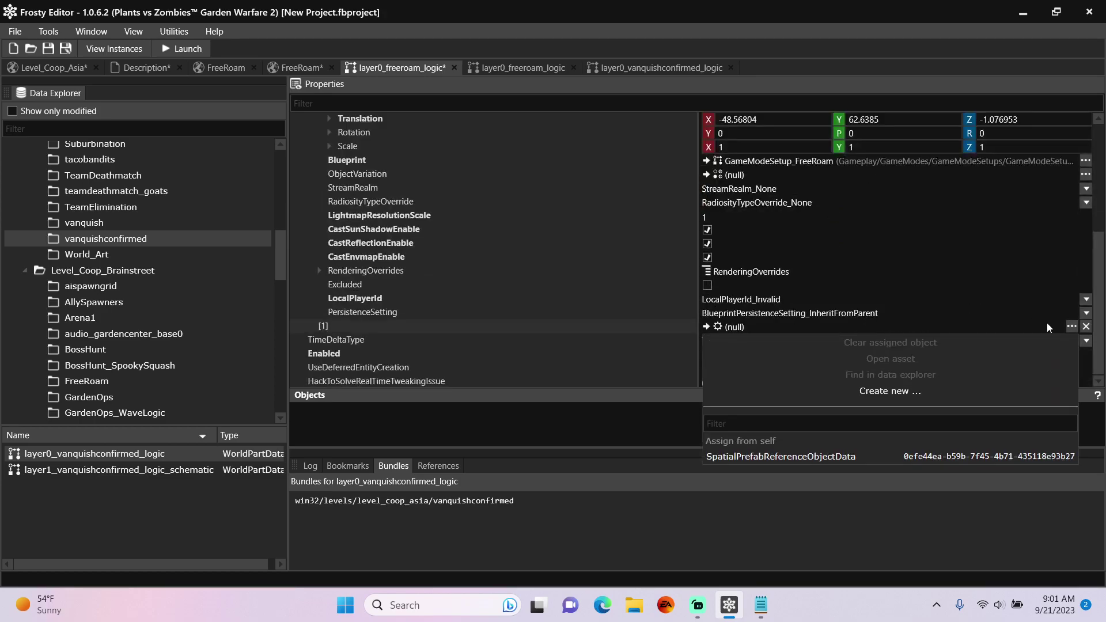
click(872, 390)
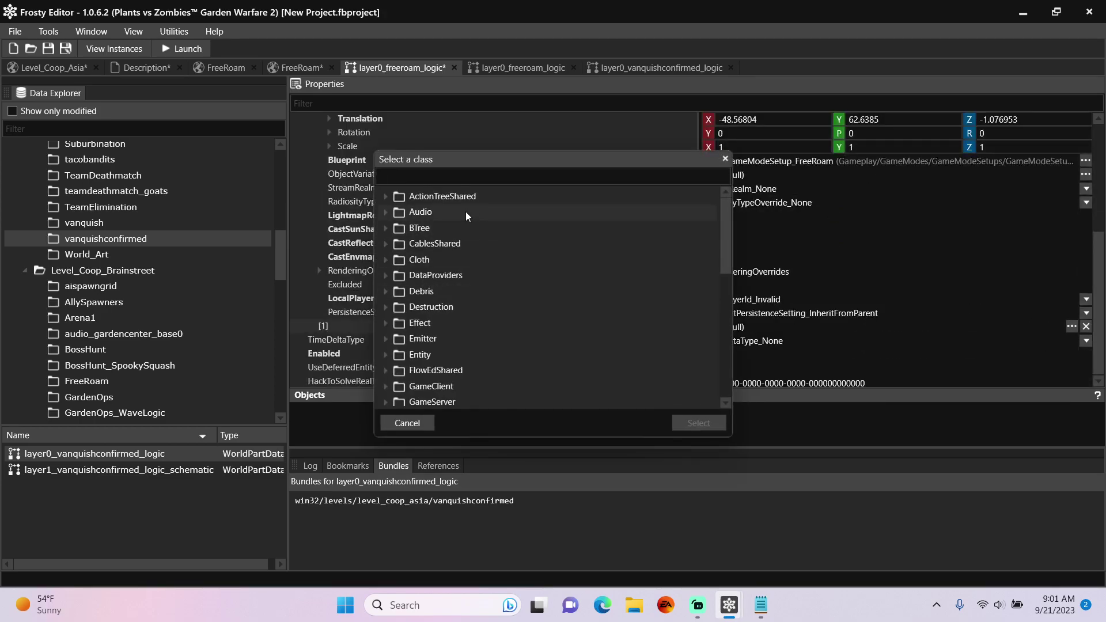
text(locator)
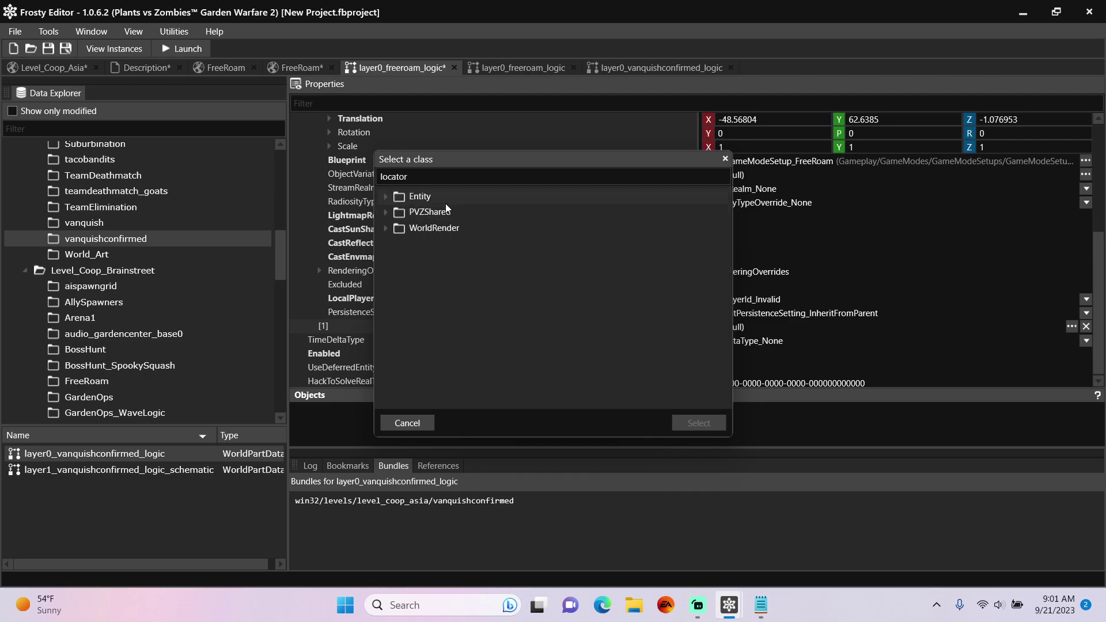
click(385, 195)
click(428, 213)
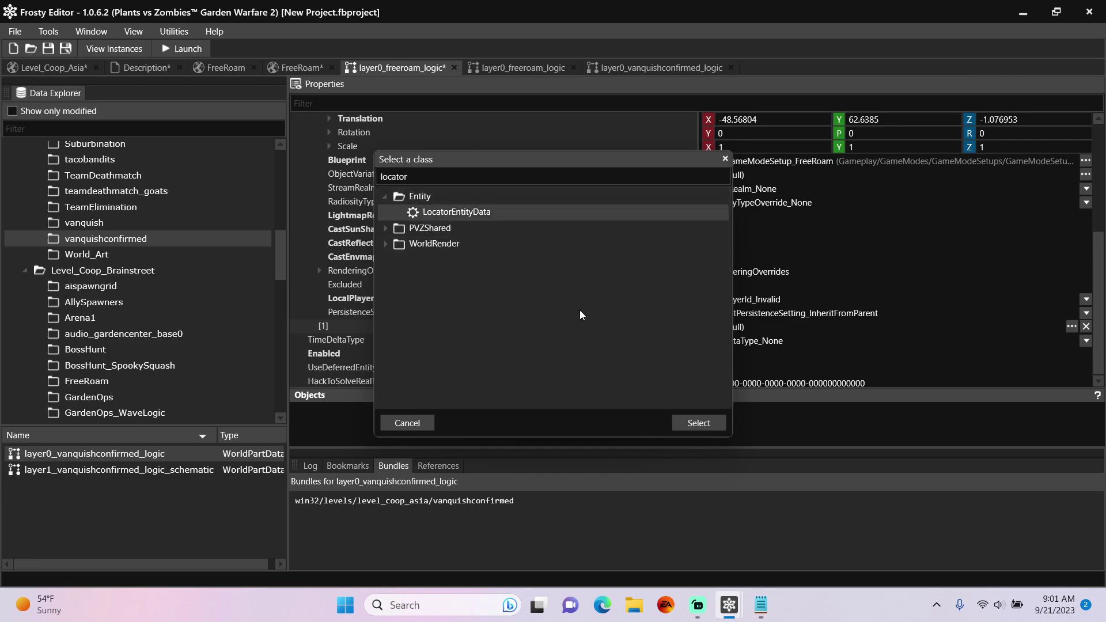
click(699, 423)
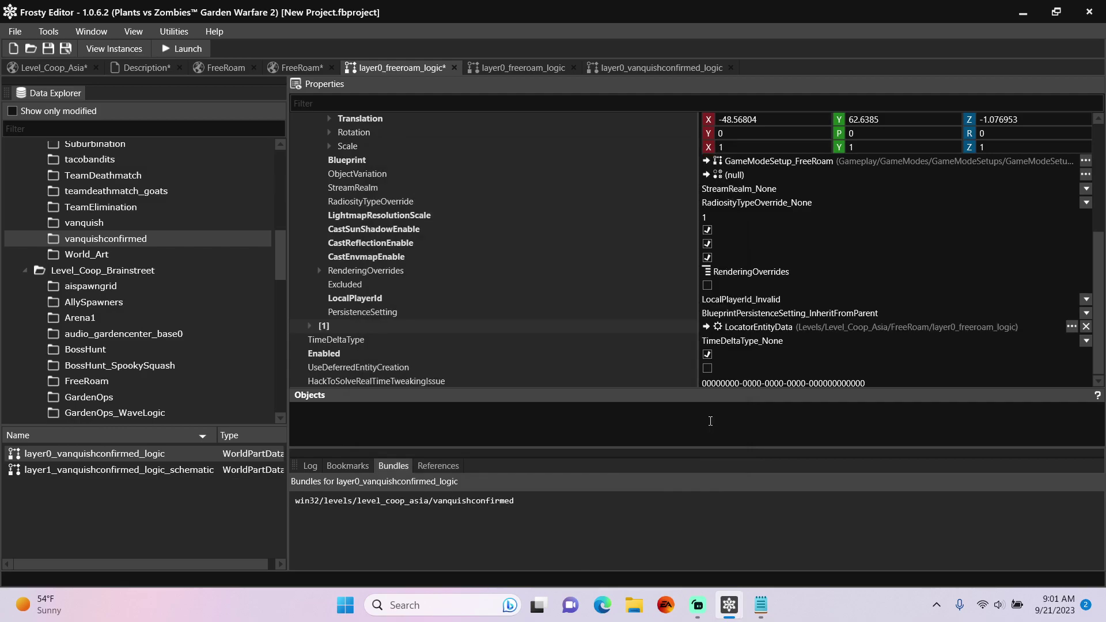
Step: Set the locator's Realm to Realm_ClientAndServer
click(309, 326)
scroll(389, 257, down, 3)
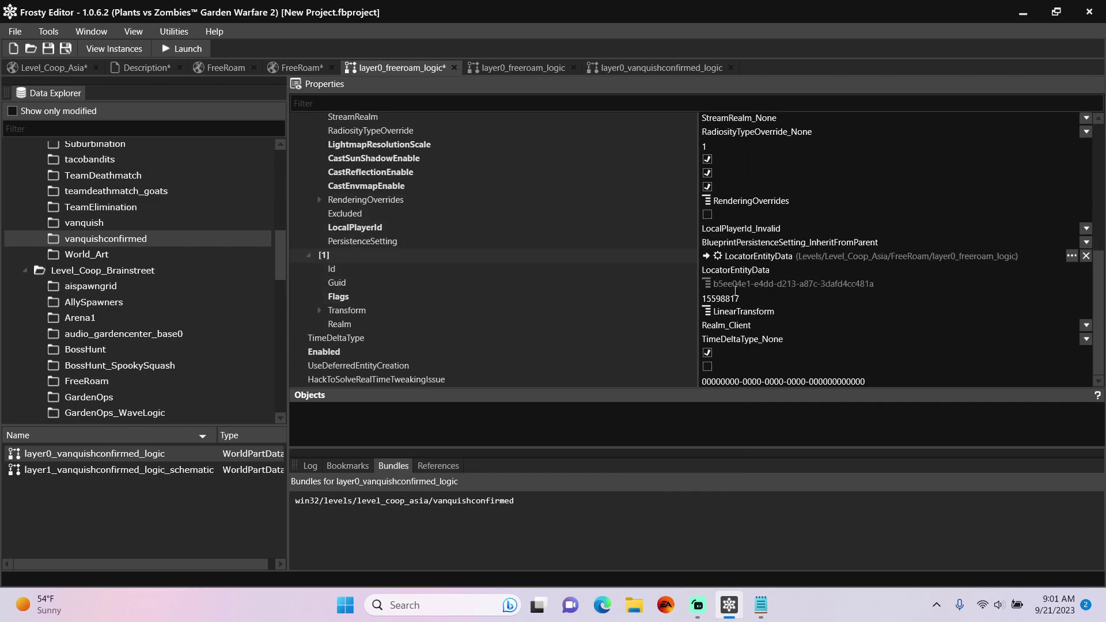
click(1009, 324)
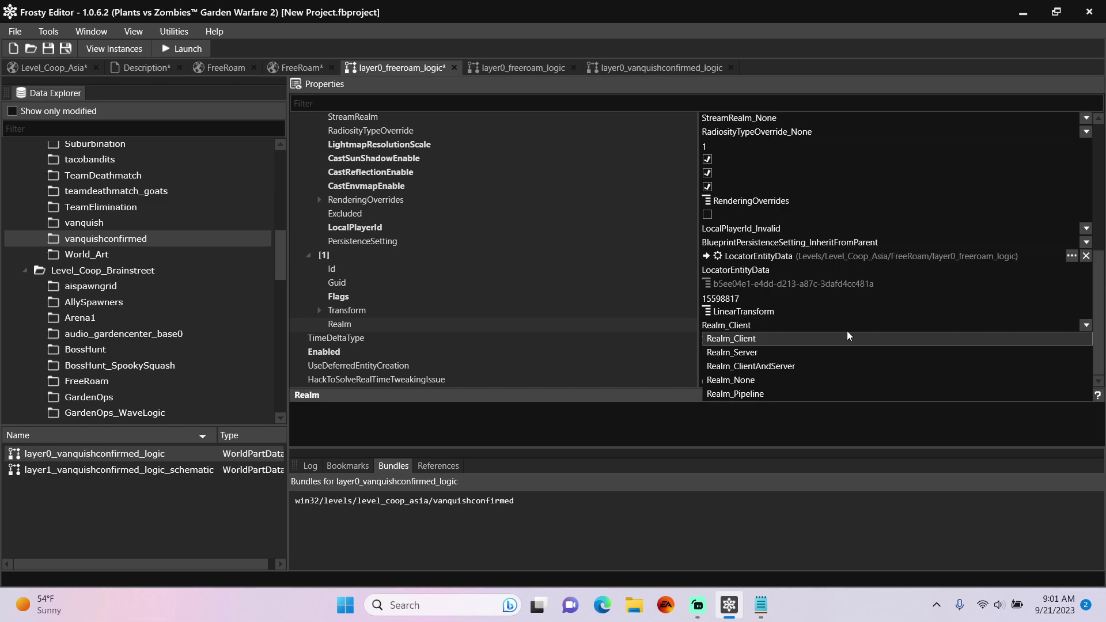
click(775, 365)
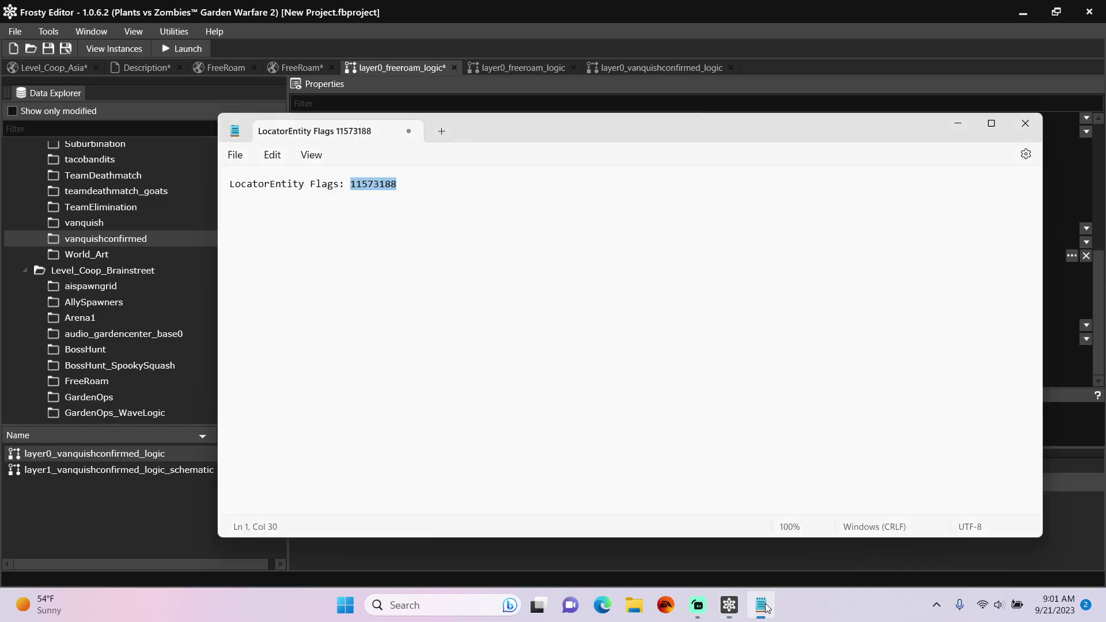
Step: Paste 11573188 from the notes into the locator's Flags field
click(761, 605)
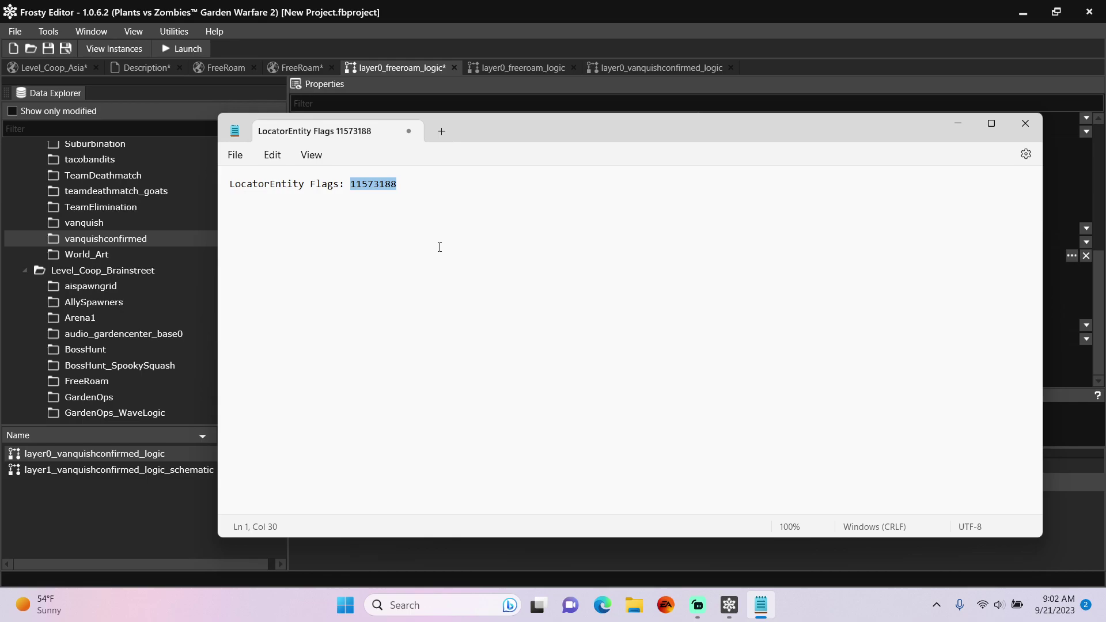
click(1059, 433)
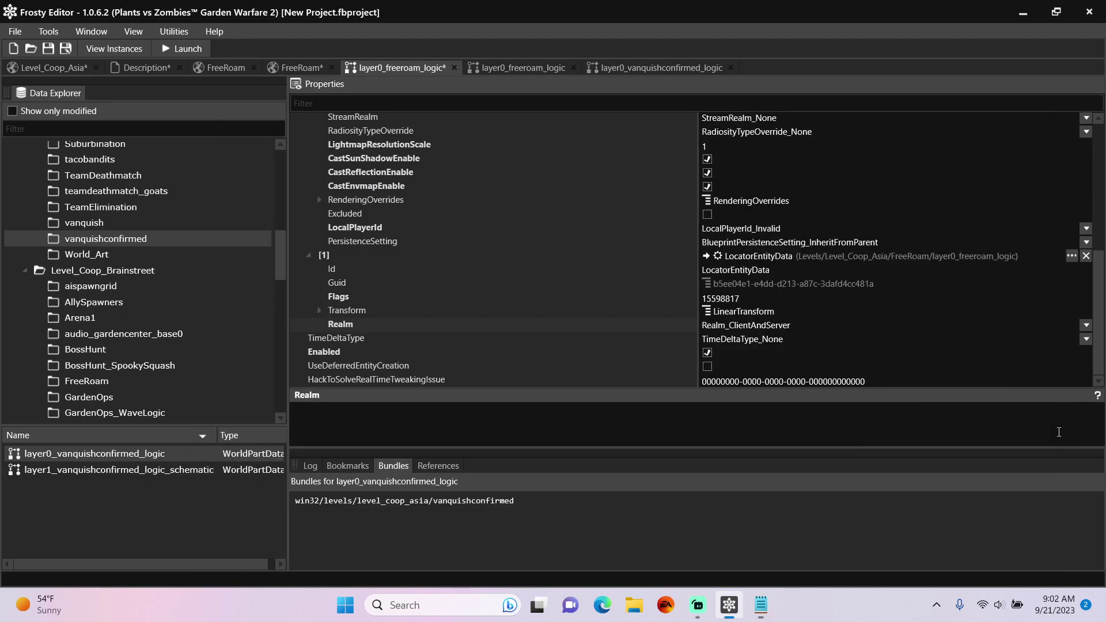
click(769, 300)
key(ctrl+a)
key(ctrl+v)
click(788, 311)
click(320, 311)
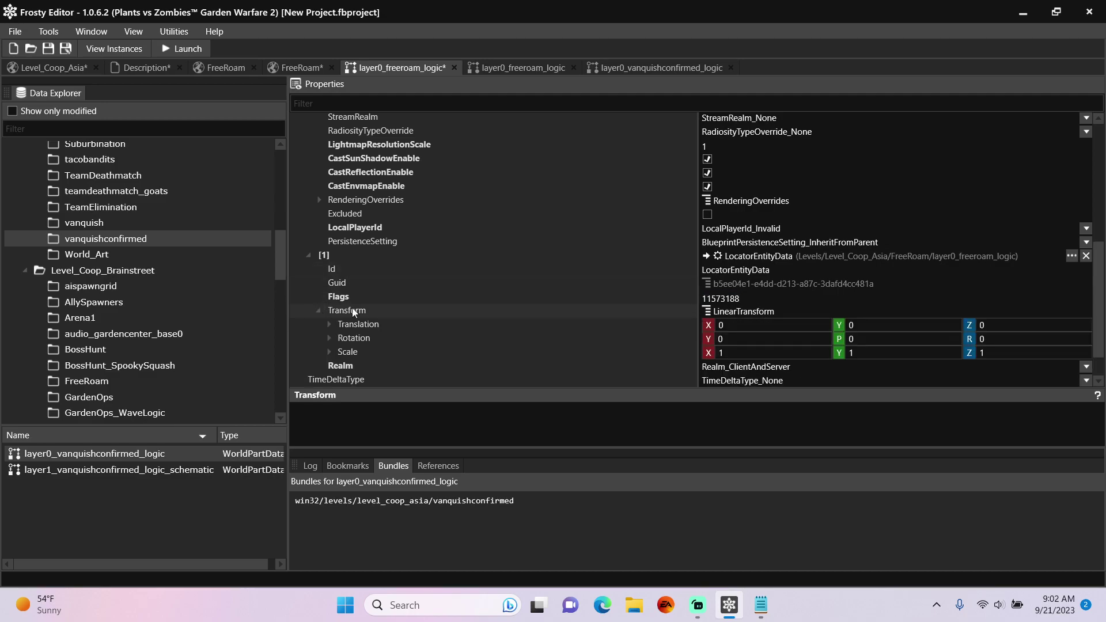
scroll(384, 302, down, 1)
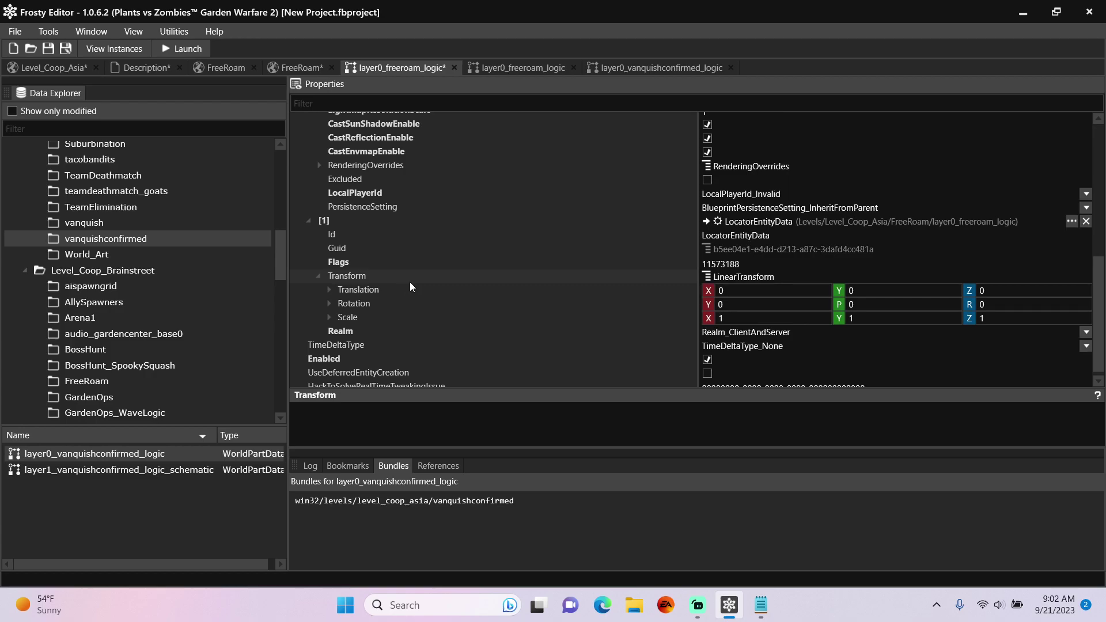
click(144, 226)
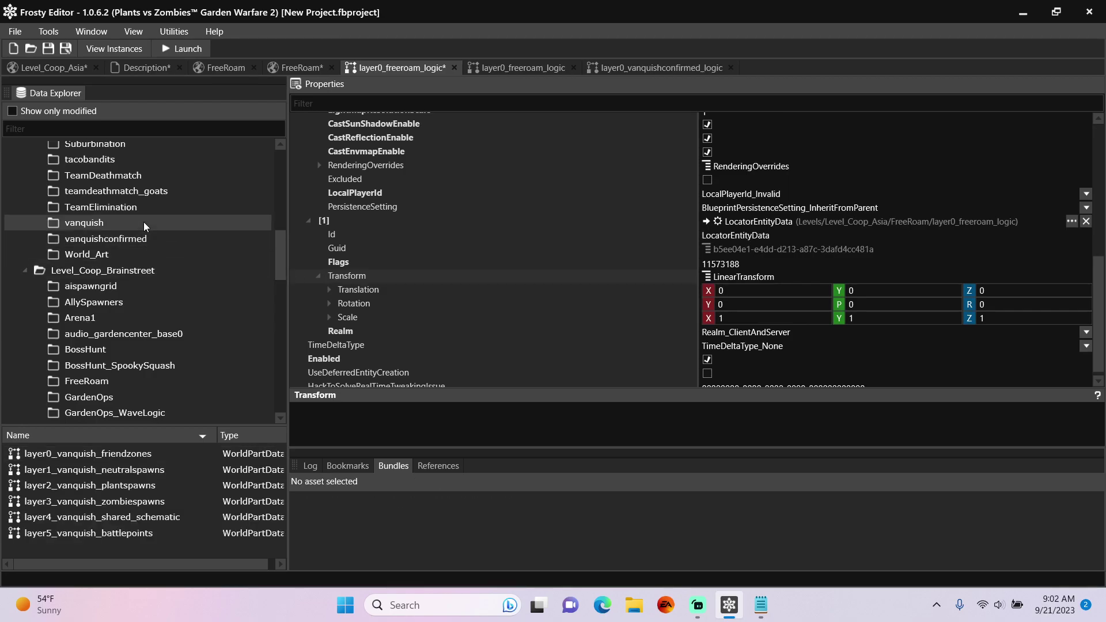
Step: Copy the first AlternateSpawnEntityData's transform (214.0141, 71.31351, 137.3568, rotation 28.70528) onto locator [1]
double_click(137, 470)
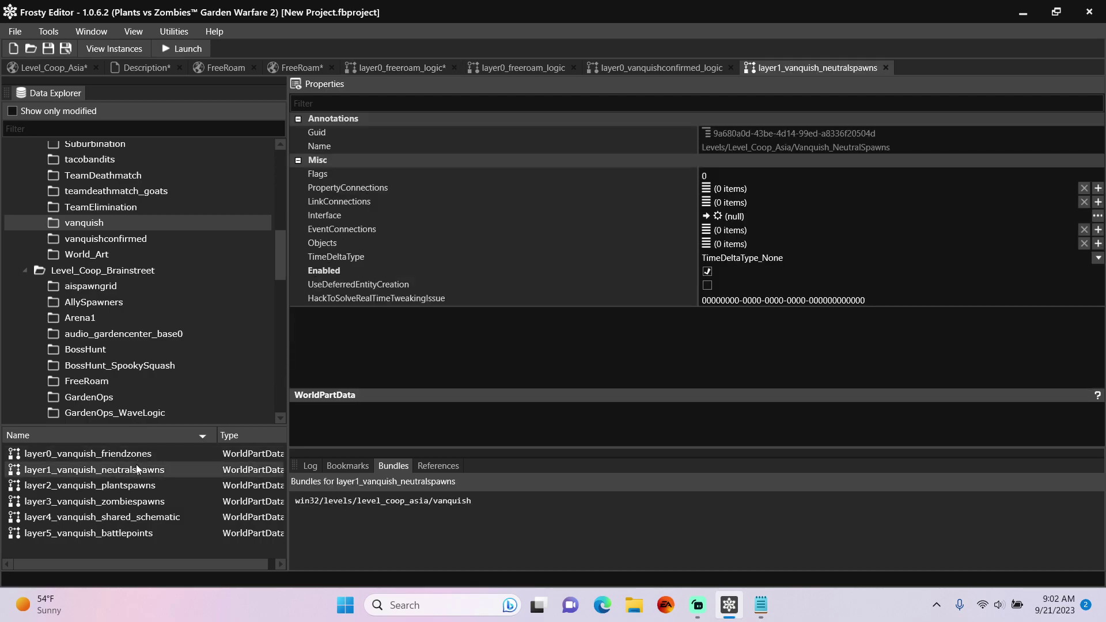
click(107, 47)
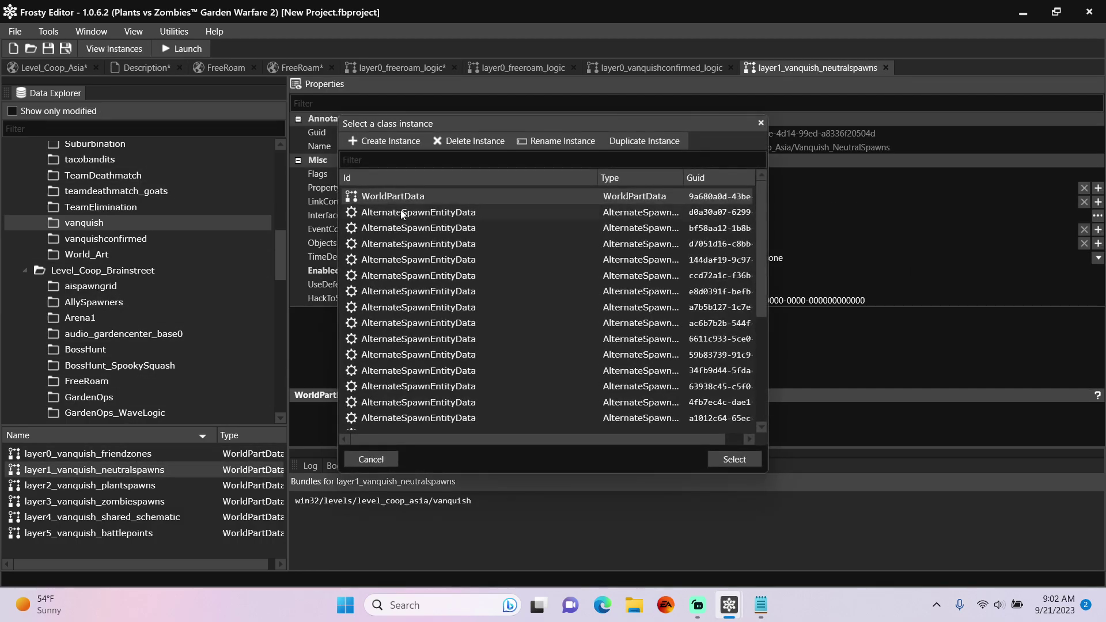
click(402, 212)
double_click(402, 212)
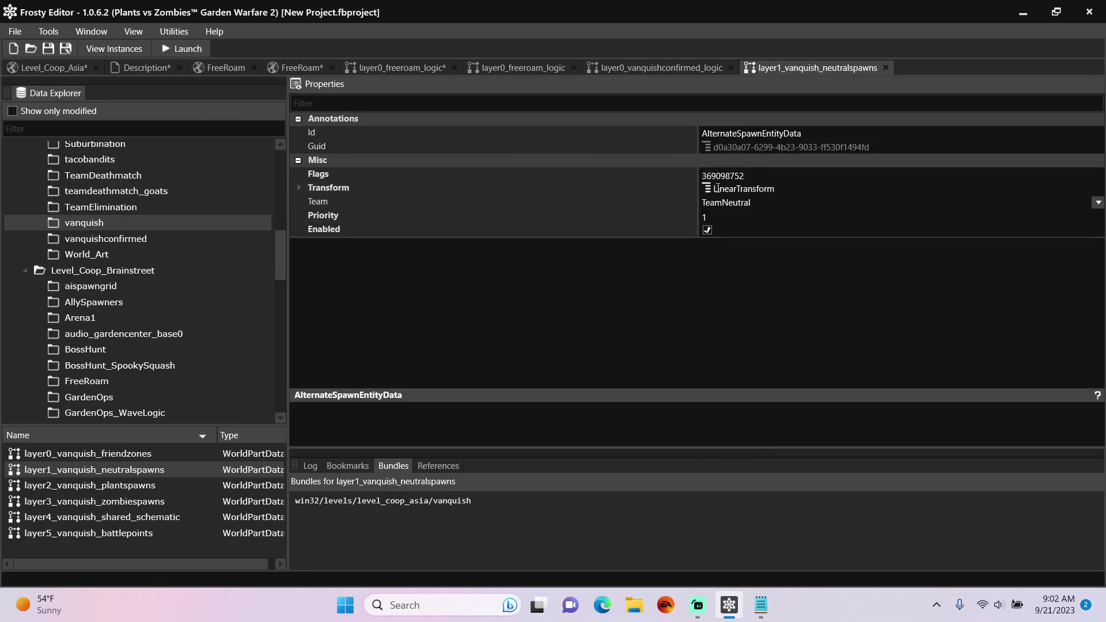
click(299, 188)
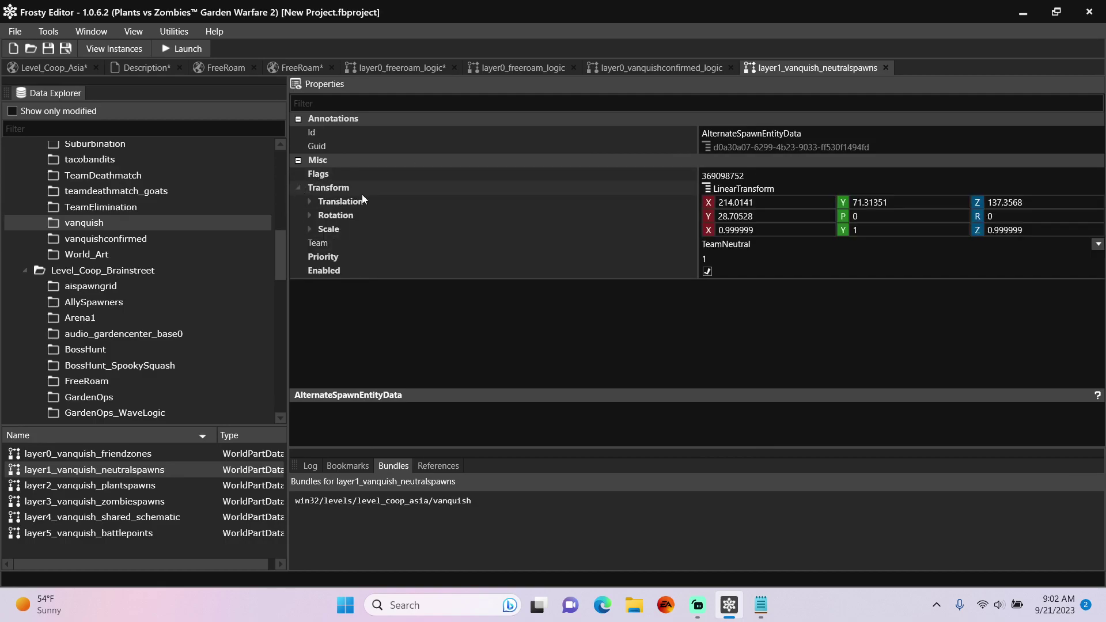
right_click(724, 189)
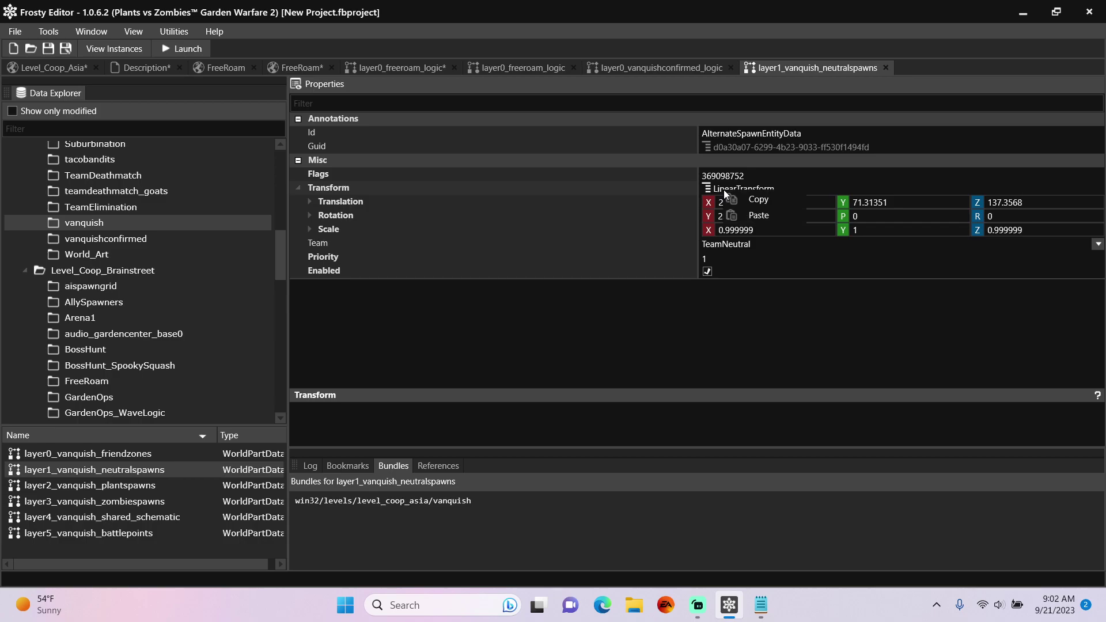
click(745, 199)
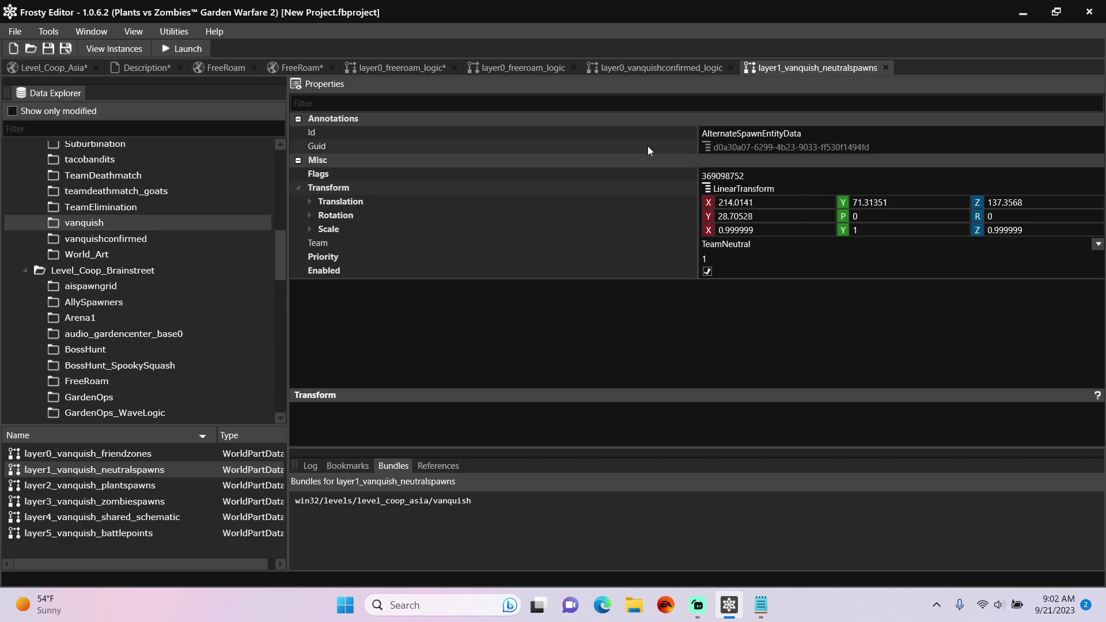
click(403, 67)
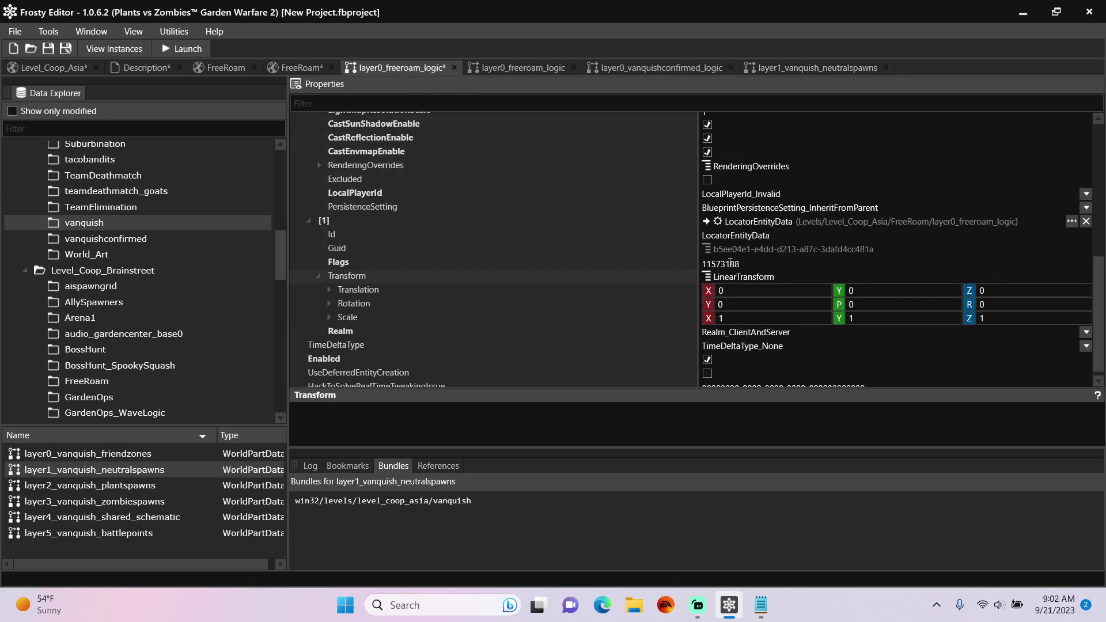
right_click(728, 276)
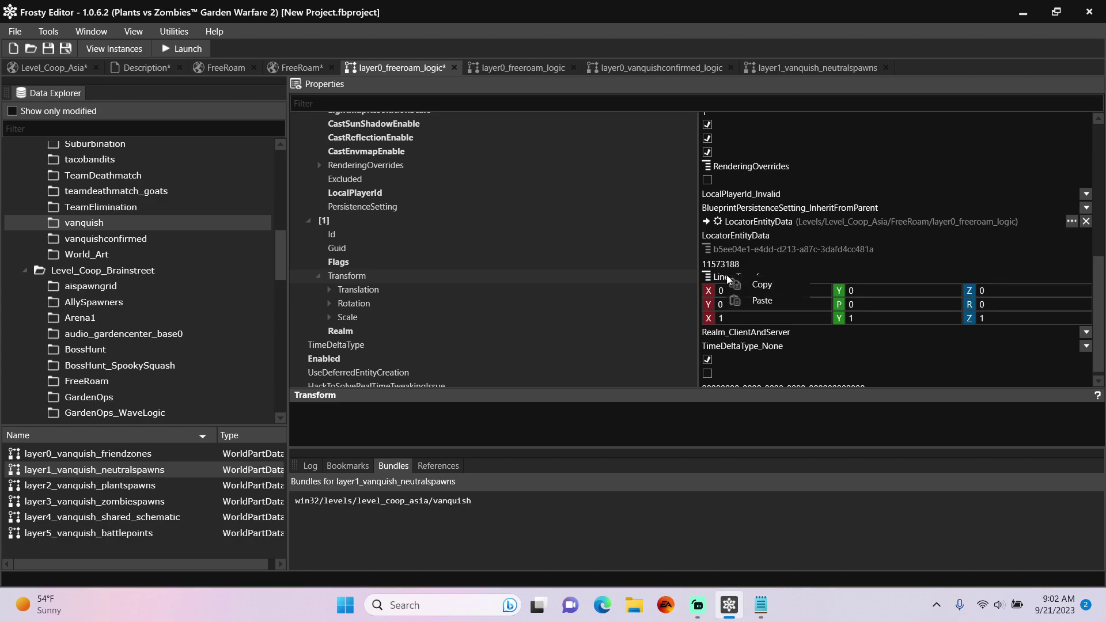
click(756, 299)
click(763, 304)
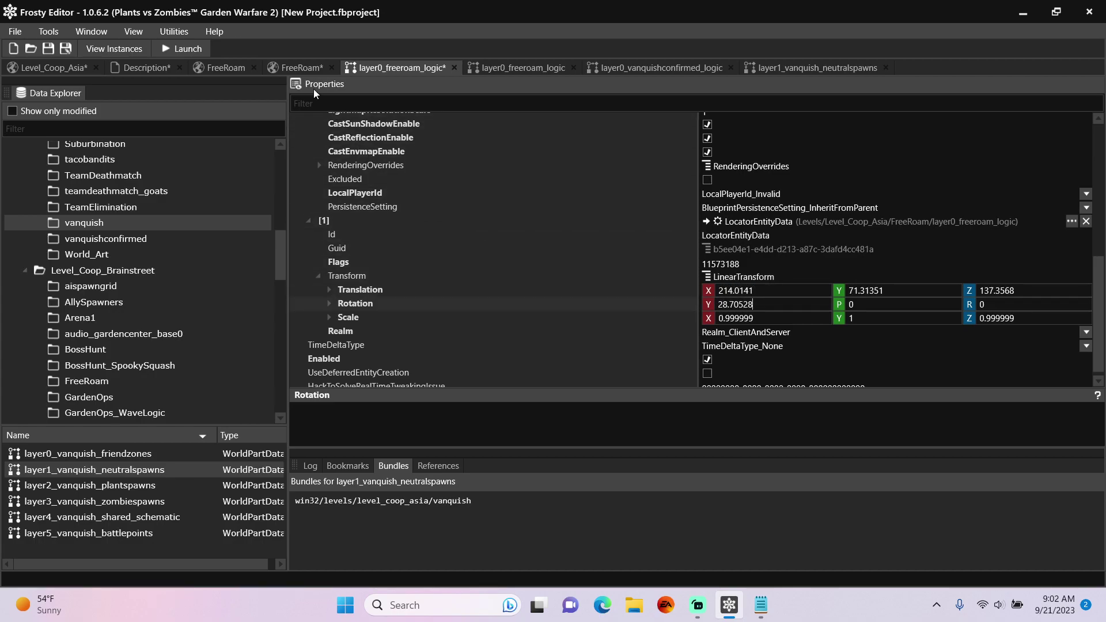
Step: Expand the FreeRoam world's first property connection and select layer0_freeroam_logic
click(303, 68)
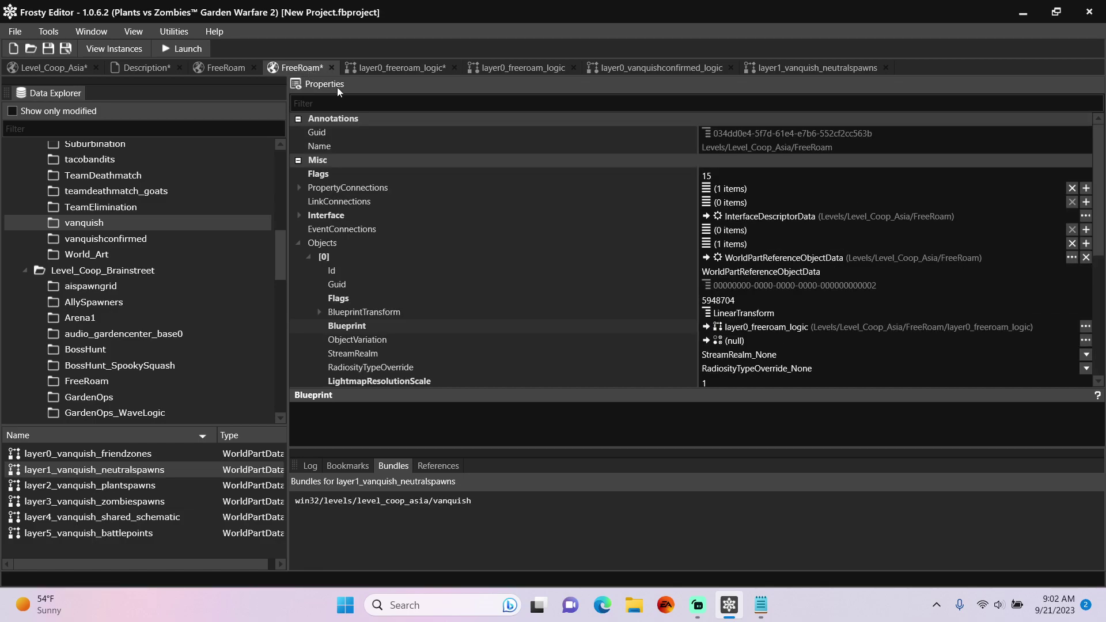
click(299, 188)
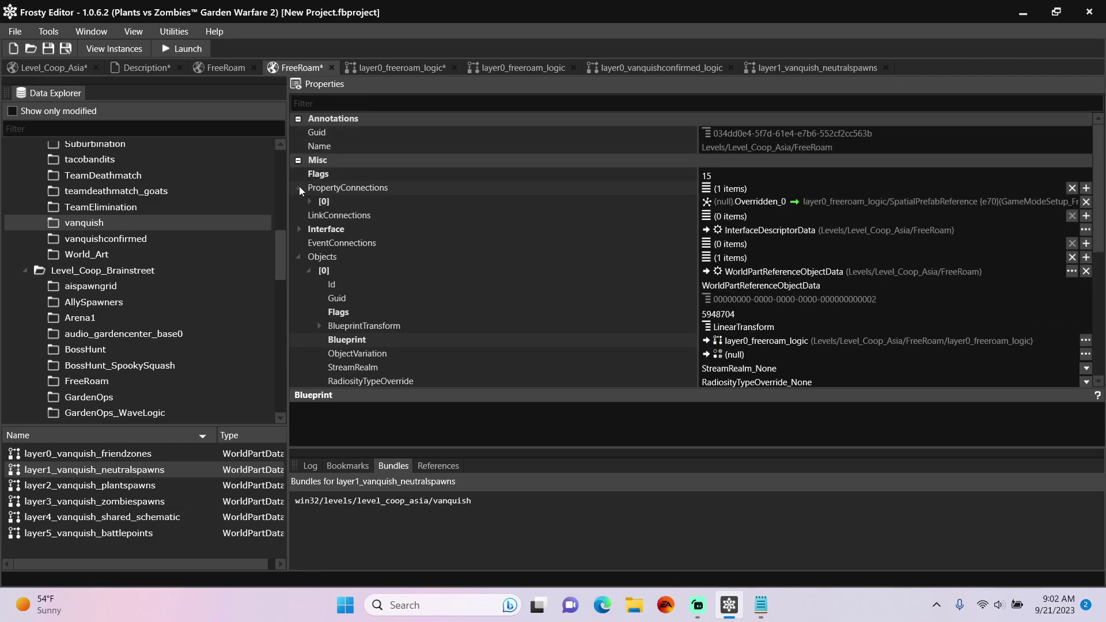
click(310, 202)
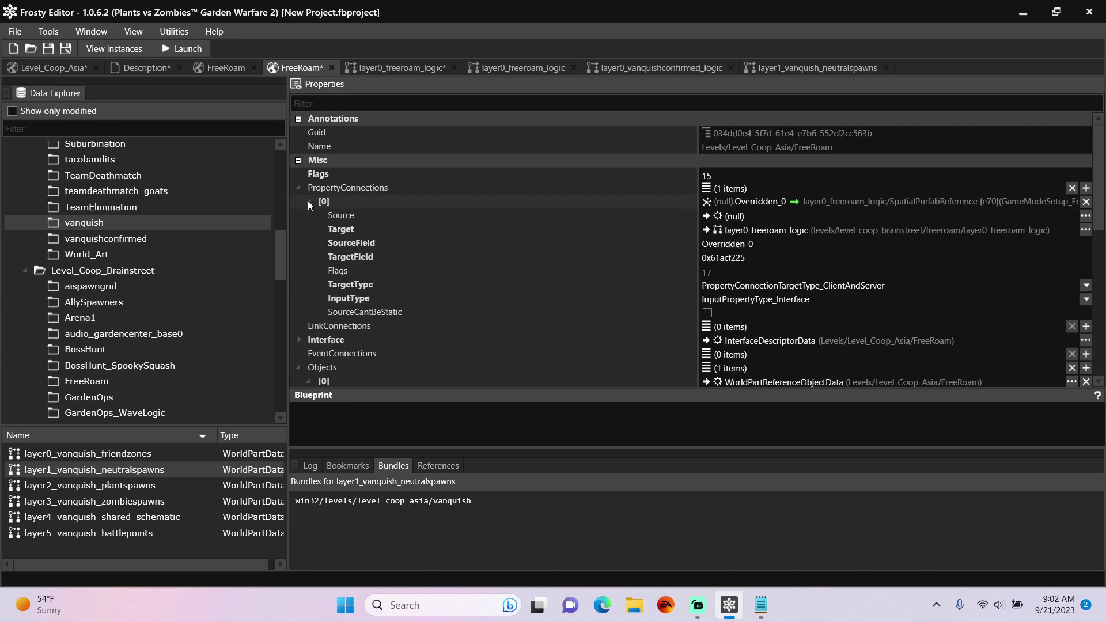
click(12, 112)
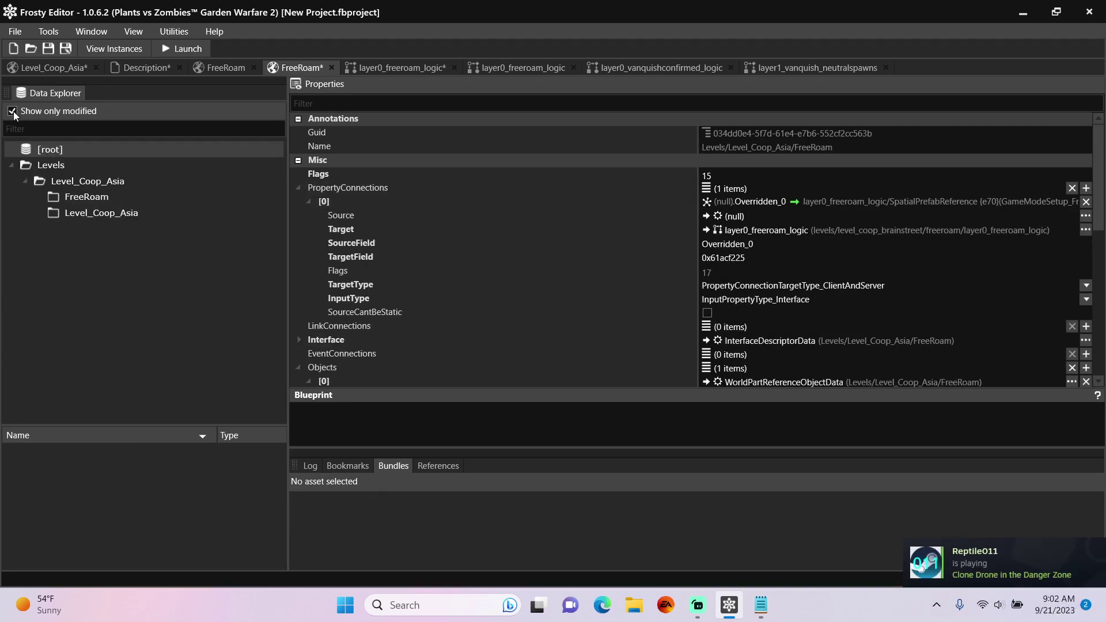
click(94, 196)
click(128, 454)
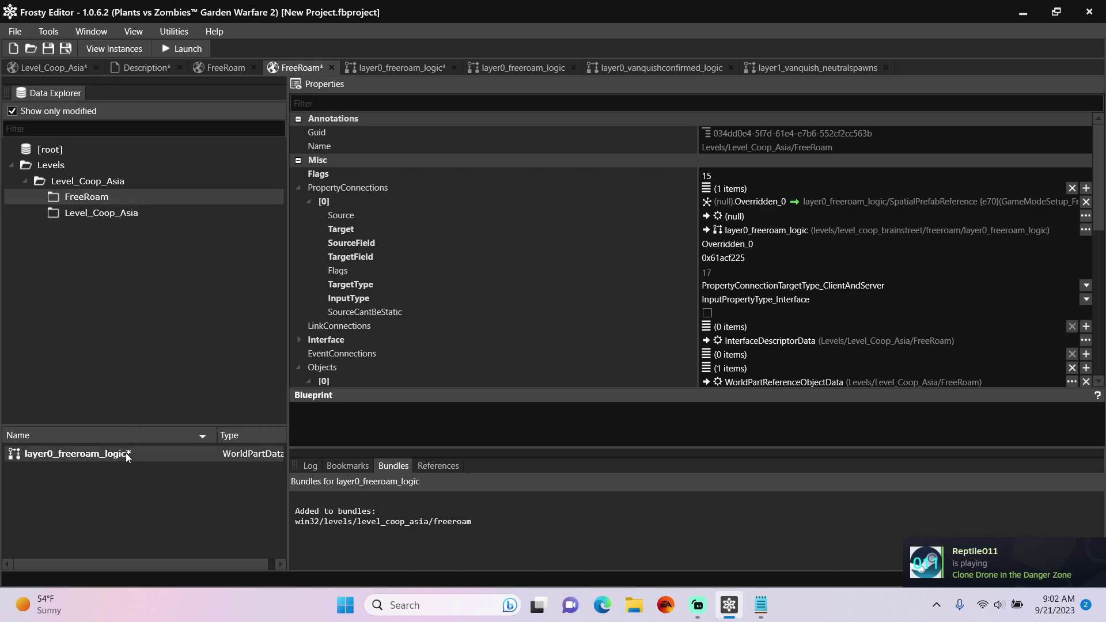
Step: Link the locator's DynamicTransform source field to the SpatialPrefabReferenceObjectData target
click(706, 217)
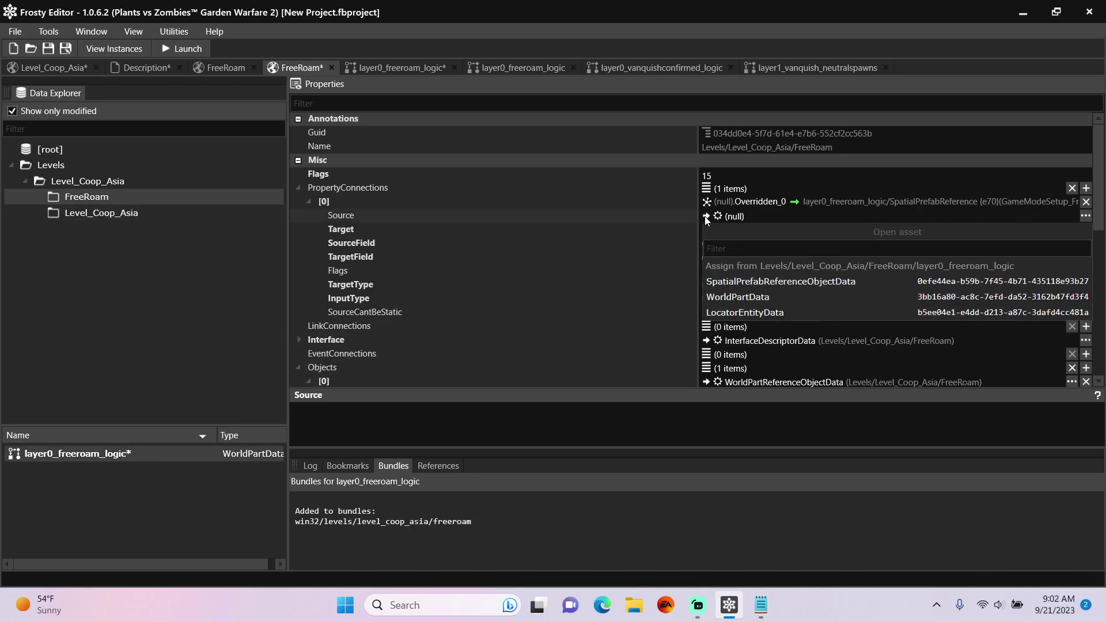
click(745, 312)
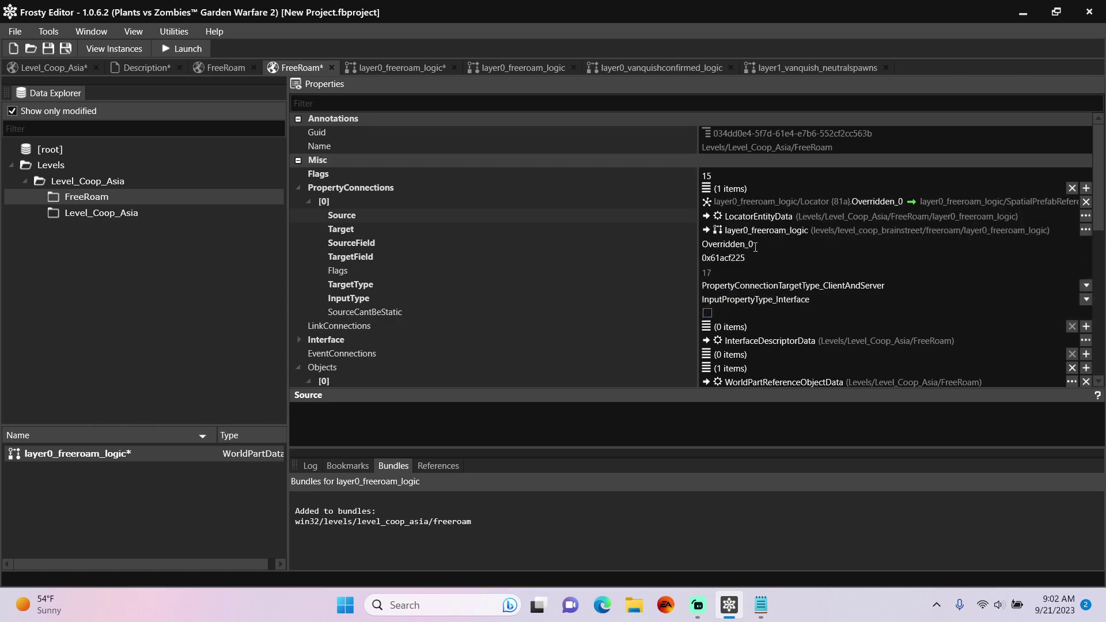
click(706, 231)
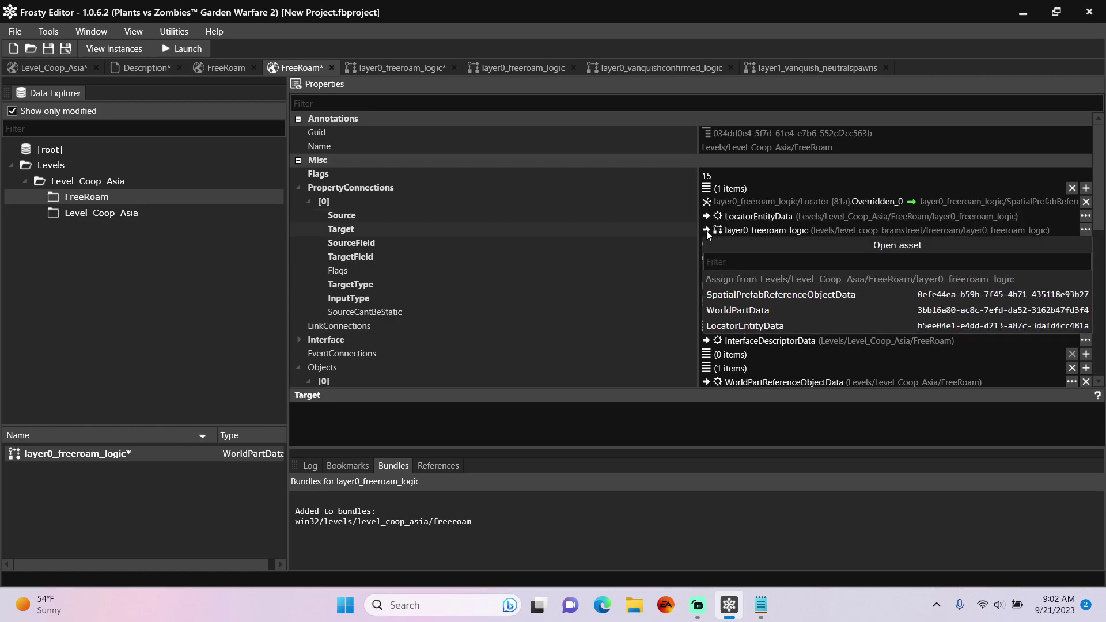
click(740, 293)
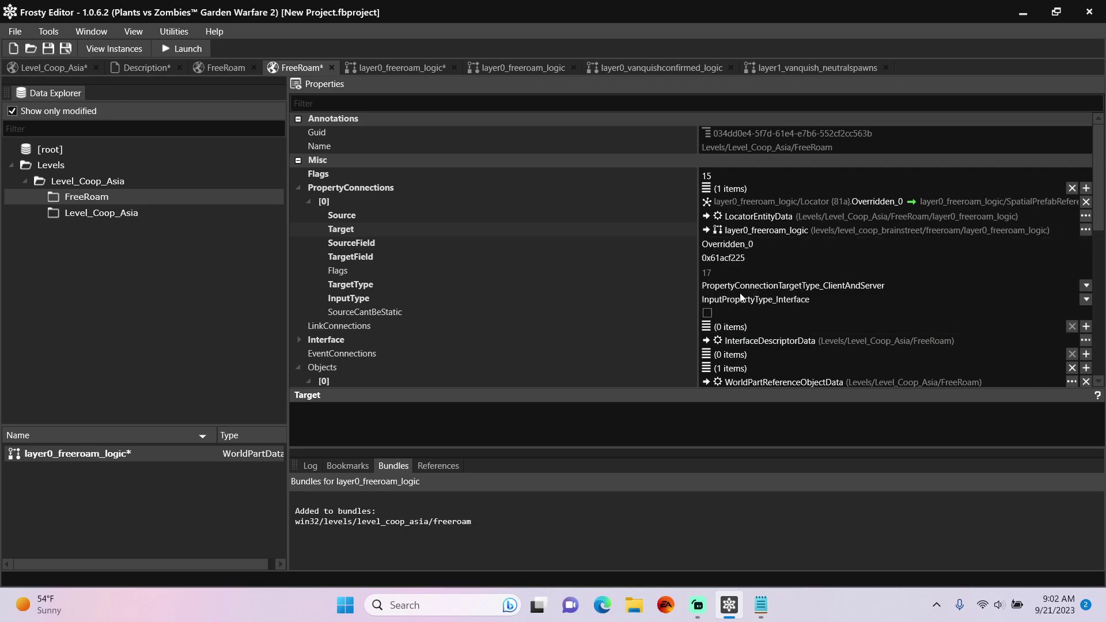
click(763, 243)
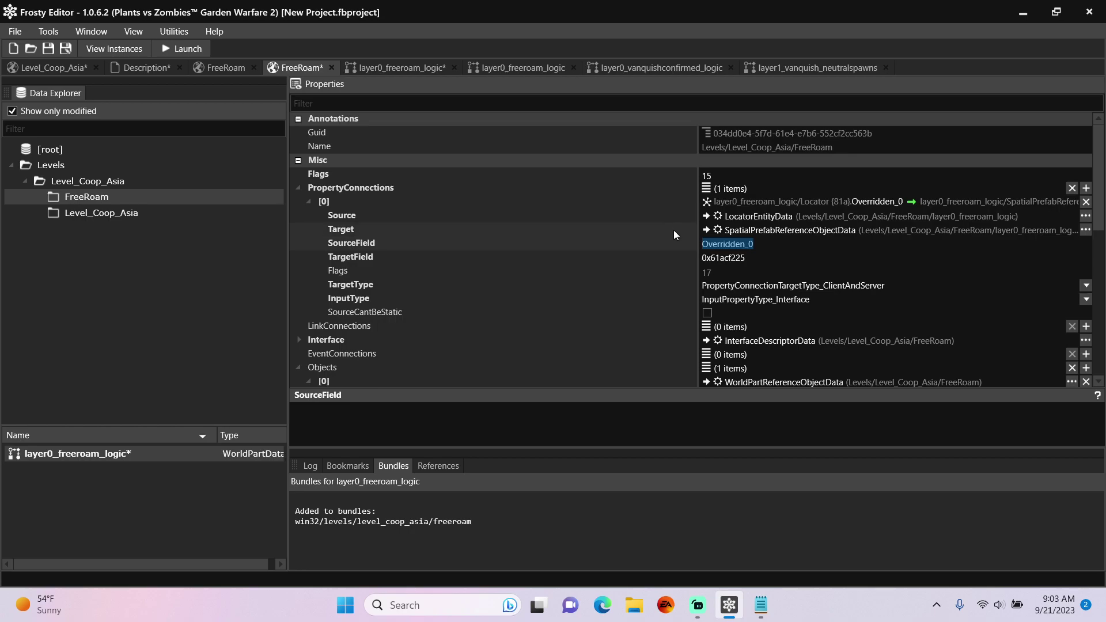
text(DynamicTransform)
click(750, 258)
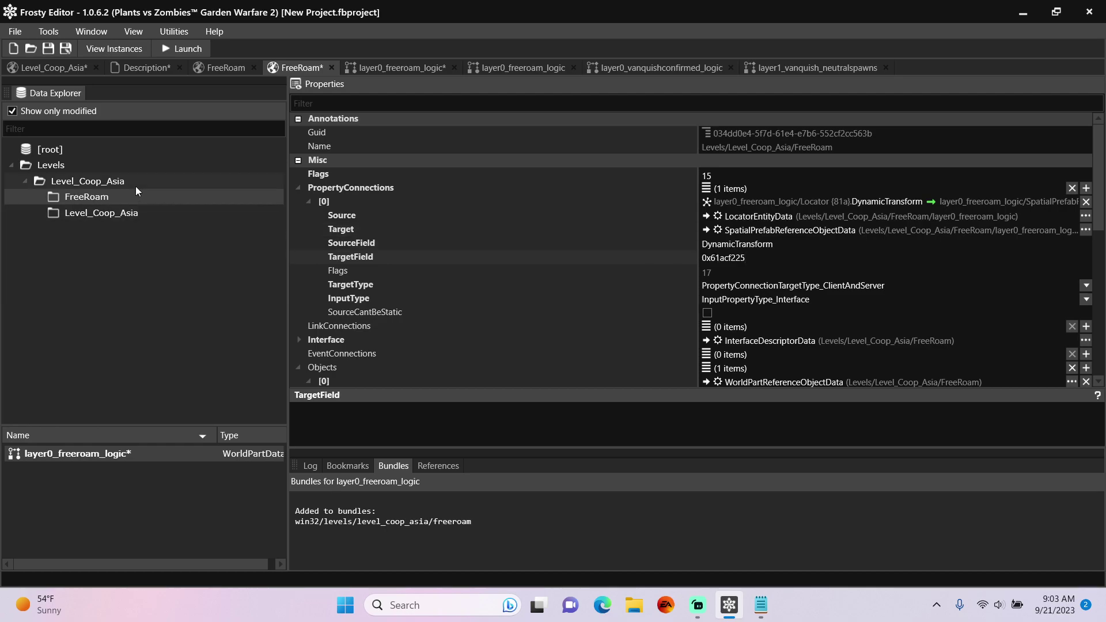
click(121, 181)
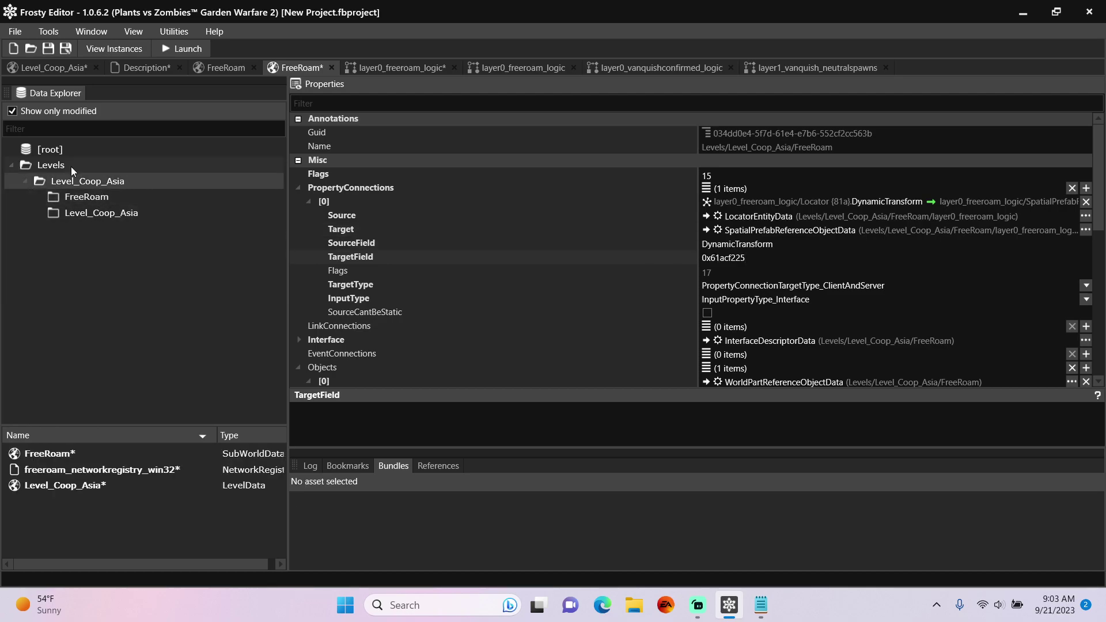
Step: Copy the 37 objects from Brainstreet's freeroam_networkregistry_Win32
click(13, 111)
scroll(126, 216, down, 5)
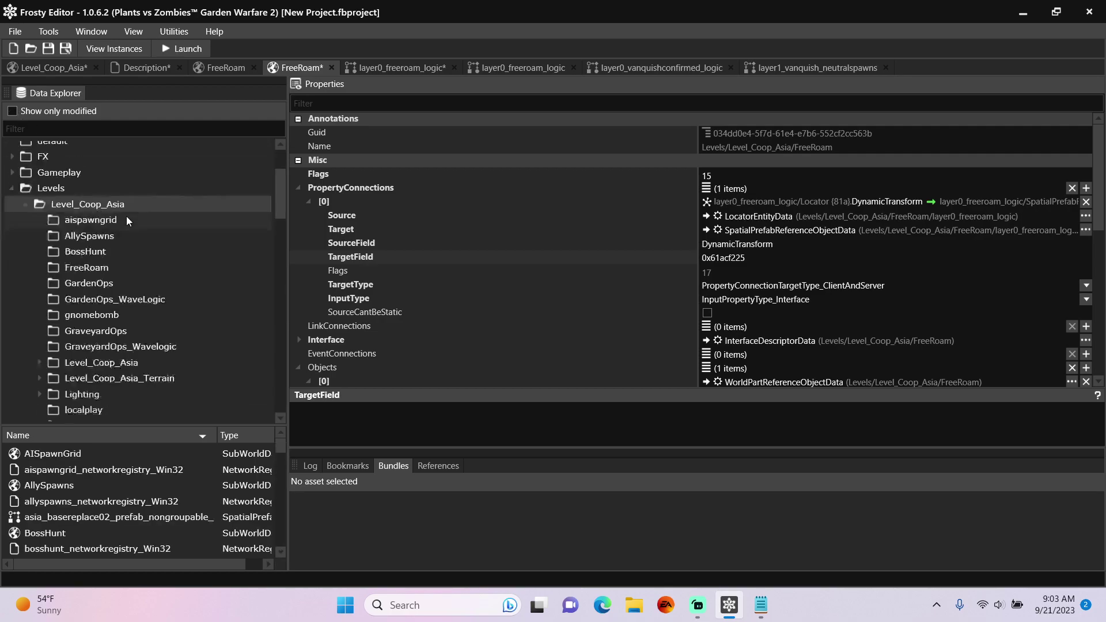
scroll(126, 216, down, 4)
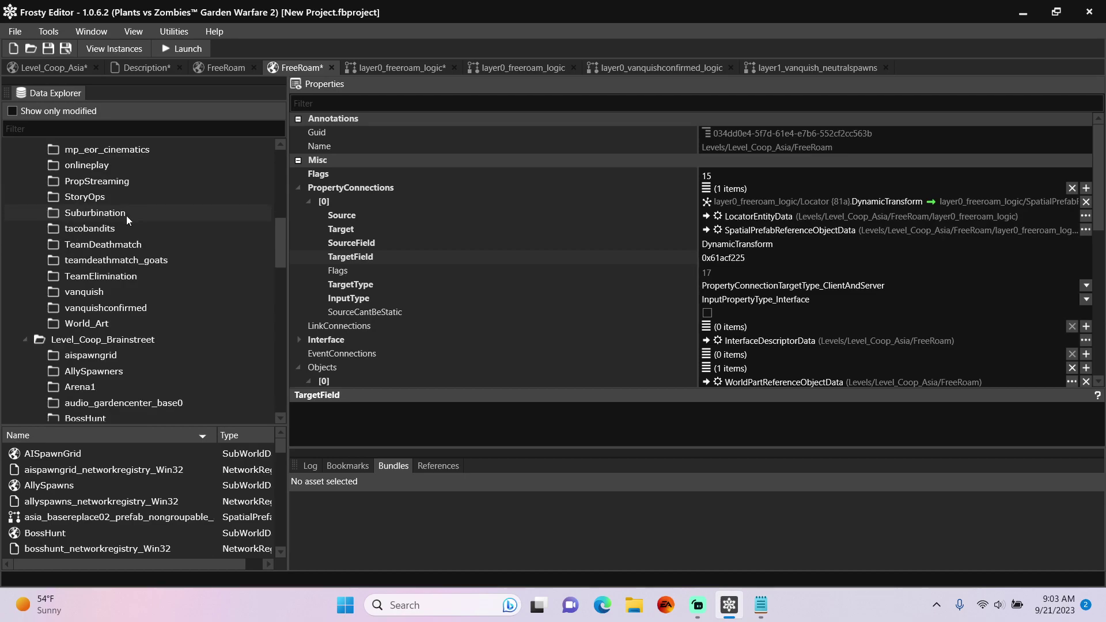
click(116, 268)
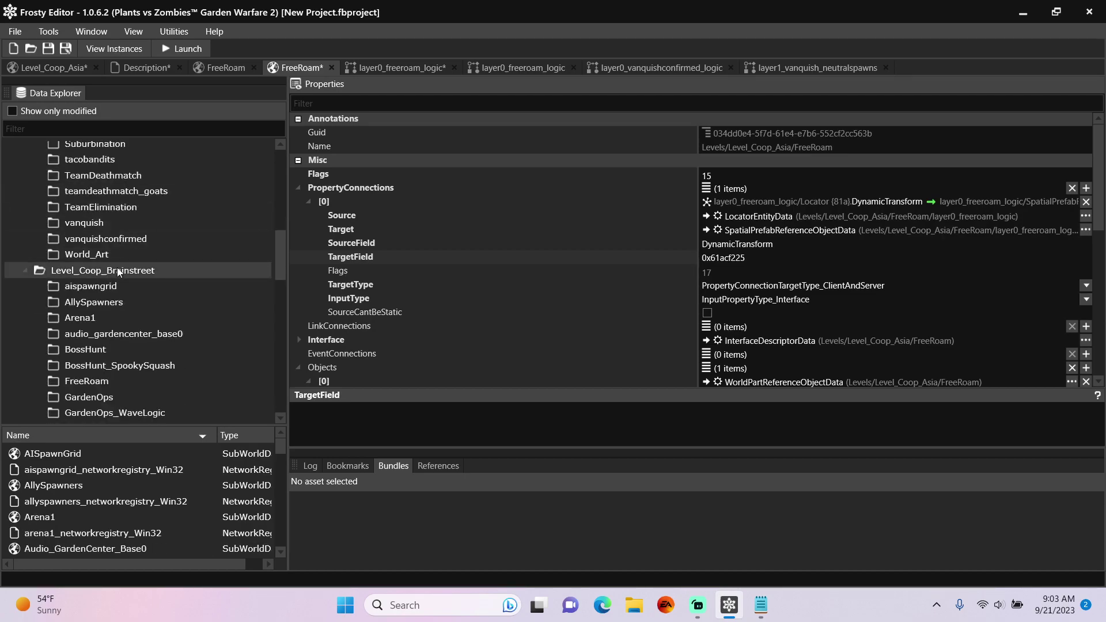
scroll(115, 476, down, 3)
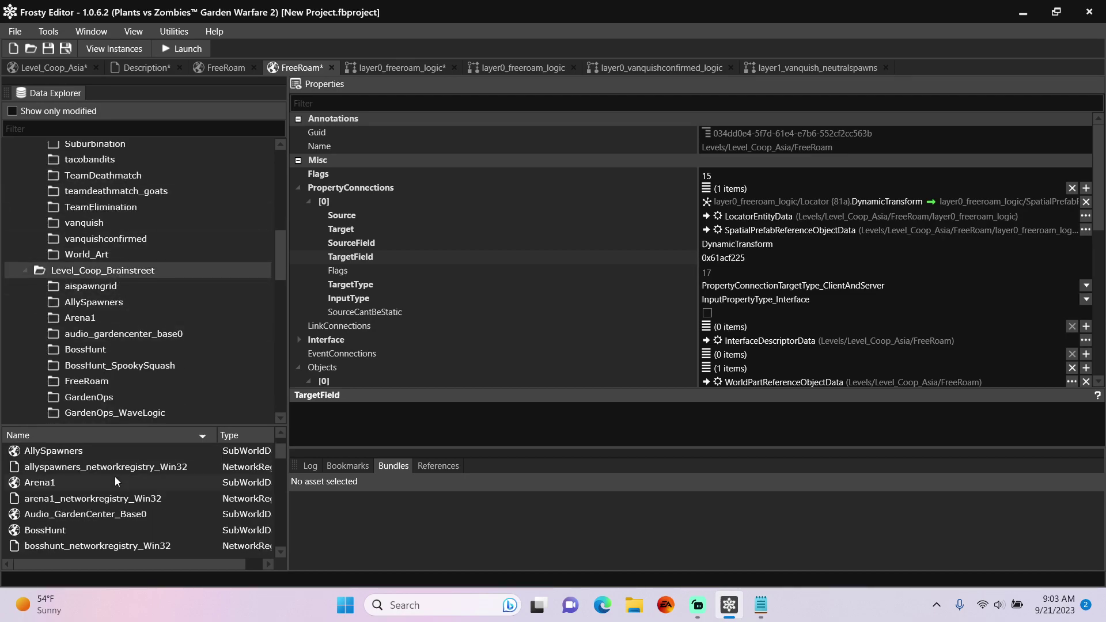
scroll(115, 476, down, 1)
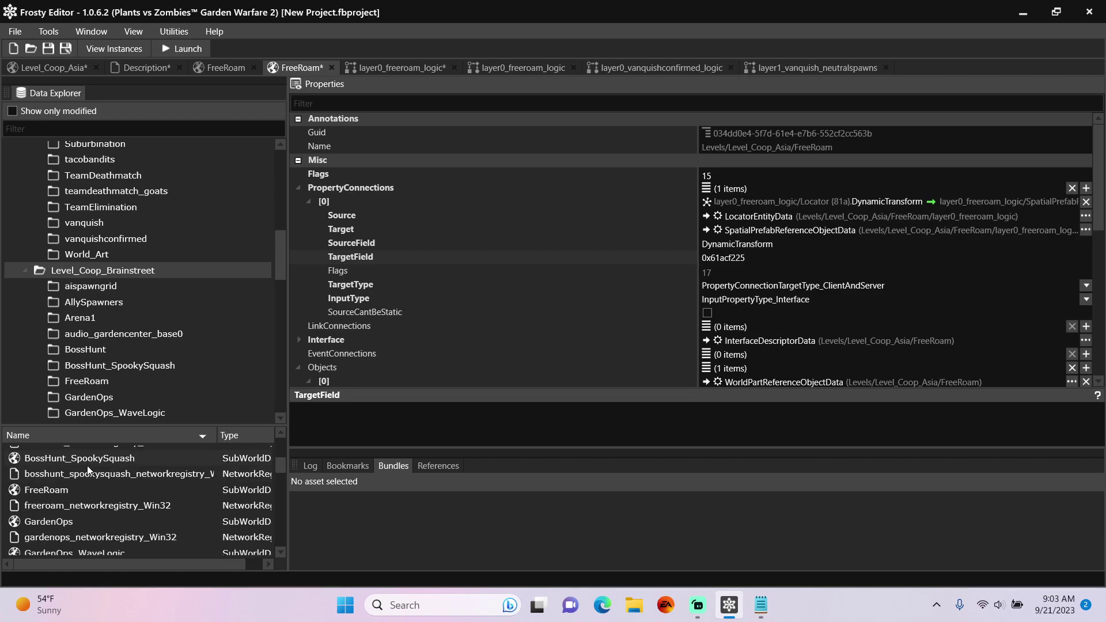
double_click(91, 505)
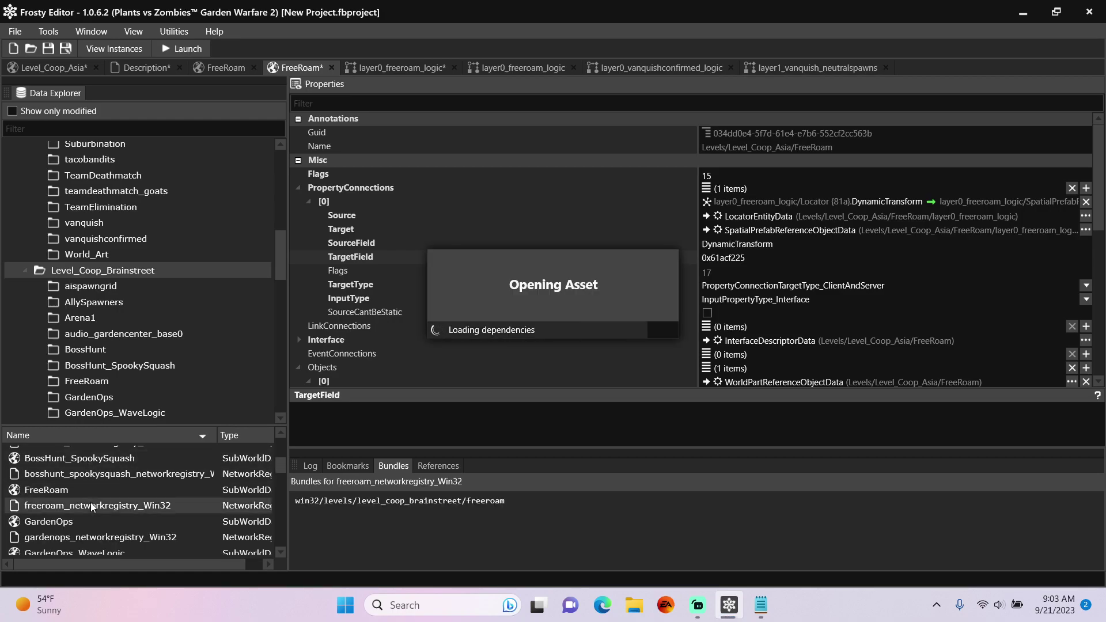
right_click(724, 179)
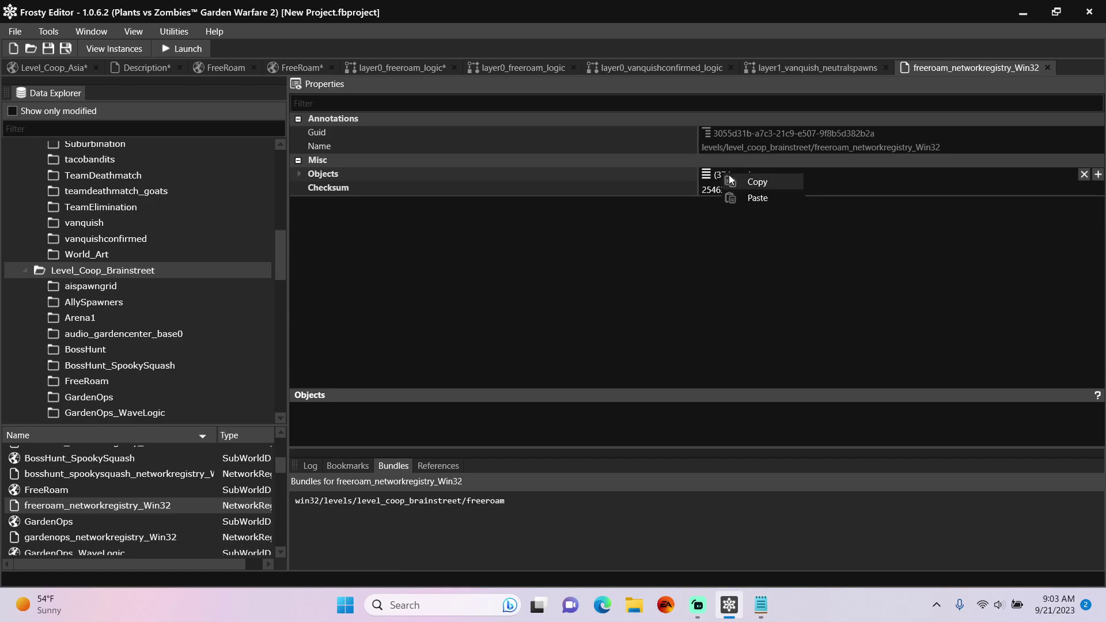
click(745, 184)
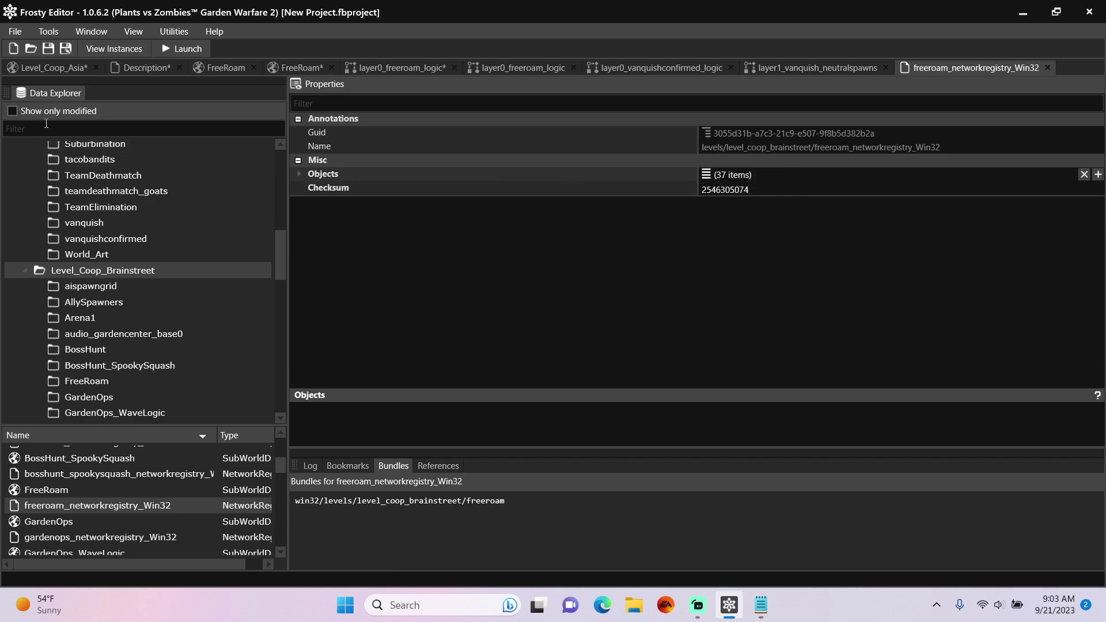
Step: Paste the 37 objects into Asia's freeroam_networkregistry_win32
click(12, 111)
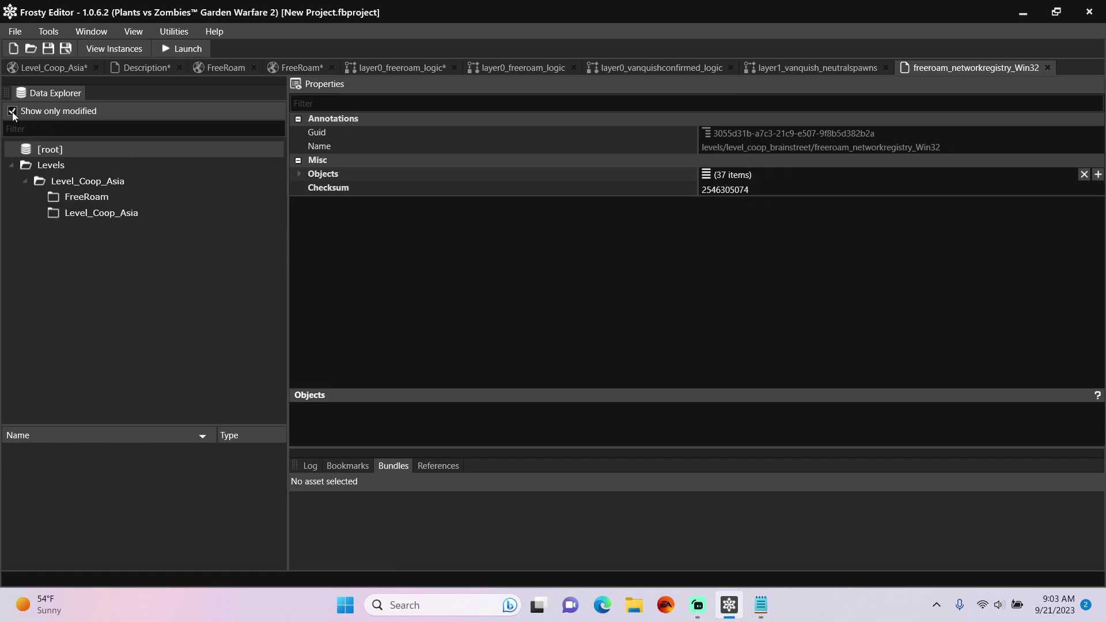
click(87, 182)
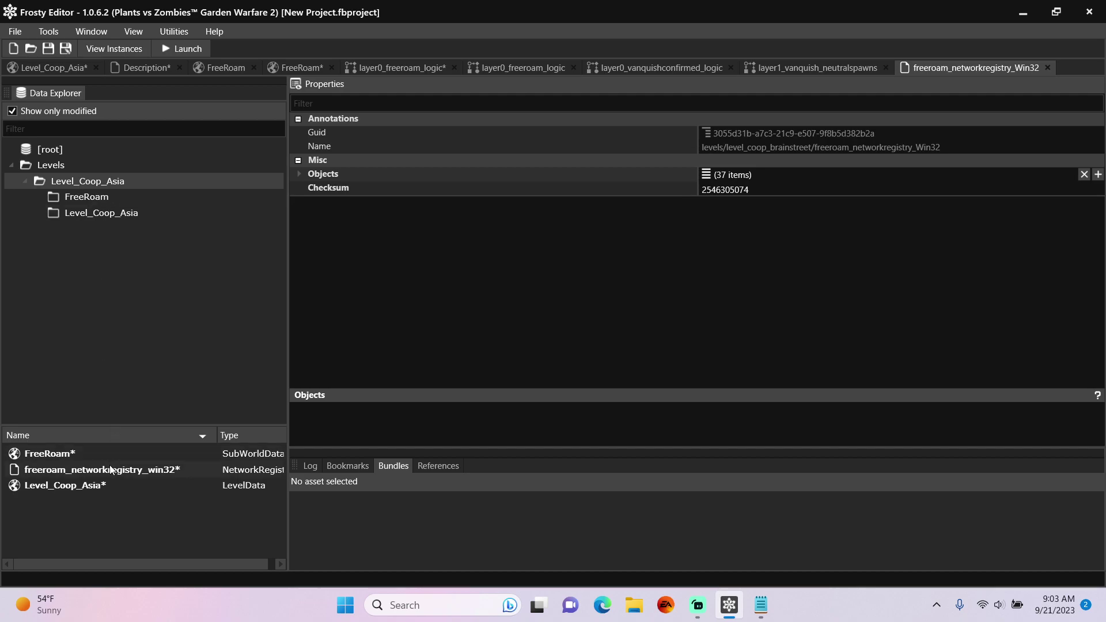
double_click(112, 470)
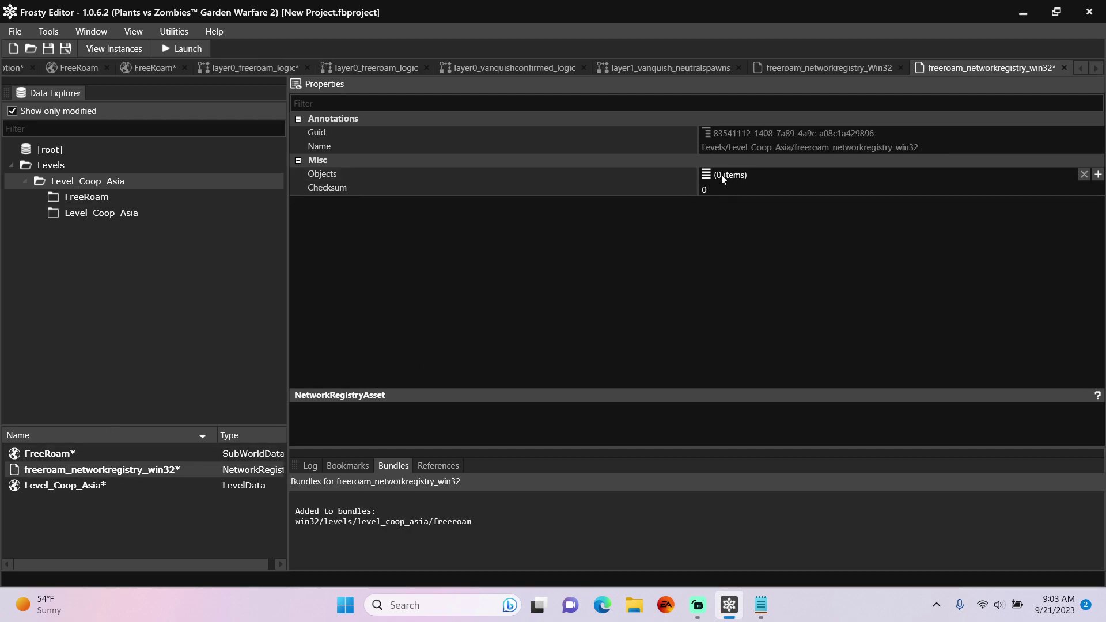
right_click(722, 176)
click(753, 198)
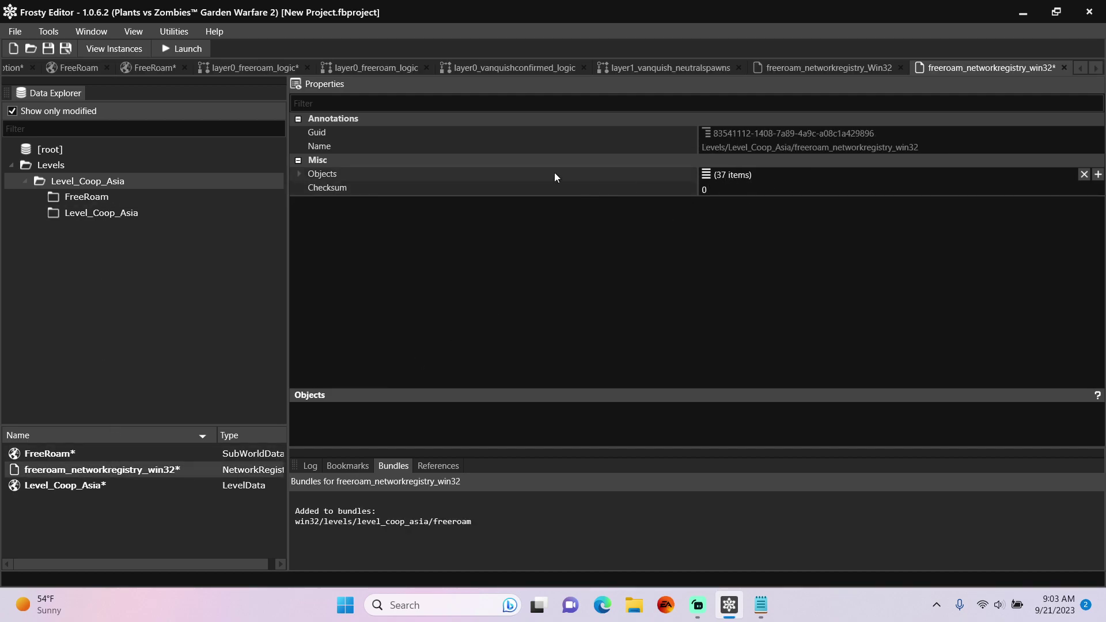
click(300, 175)
scroll(383, 202, down, 5)
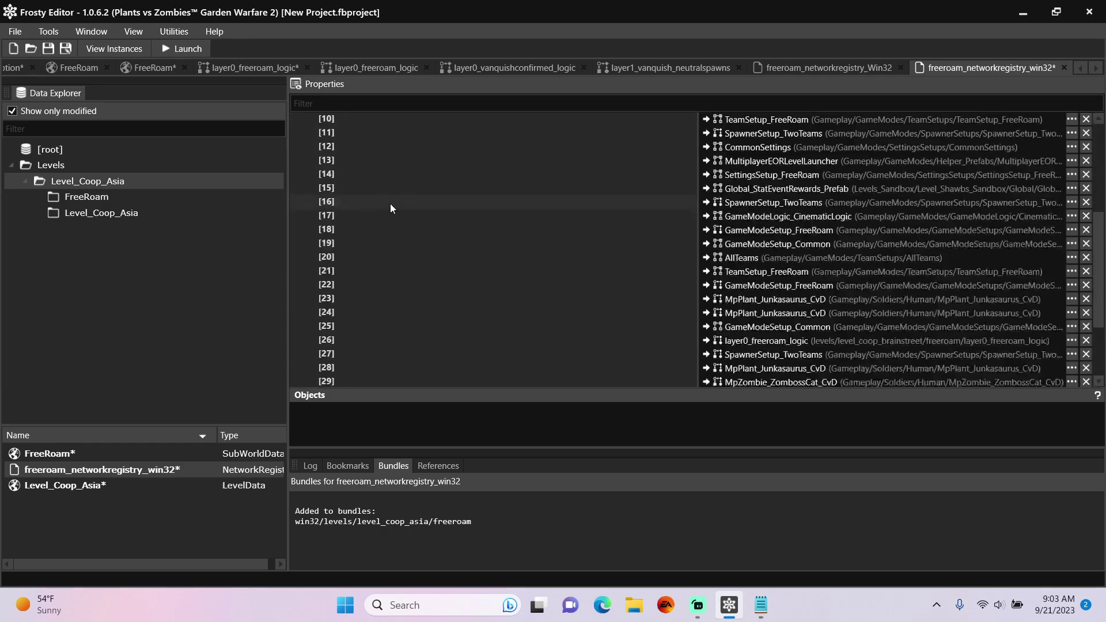
scroll(394, 206, down, 3)
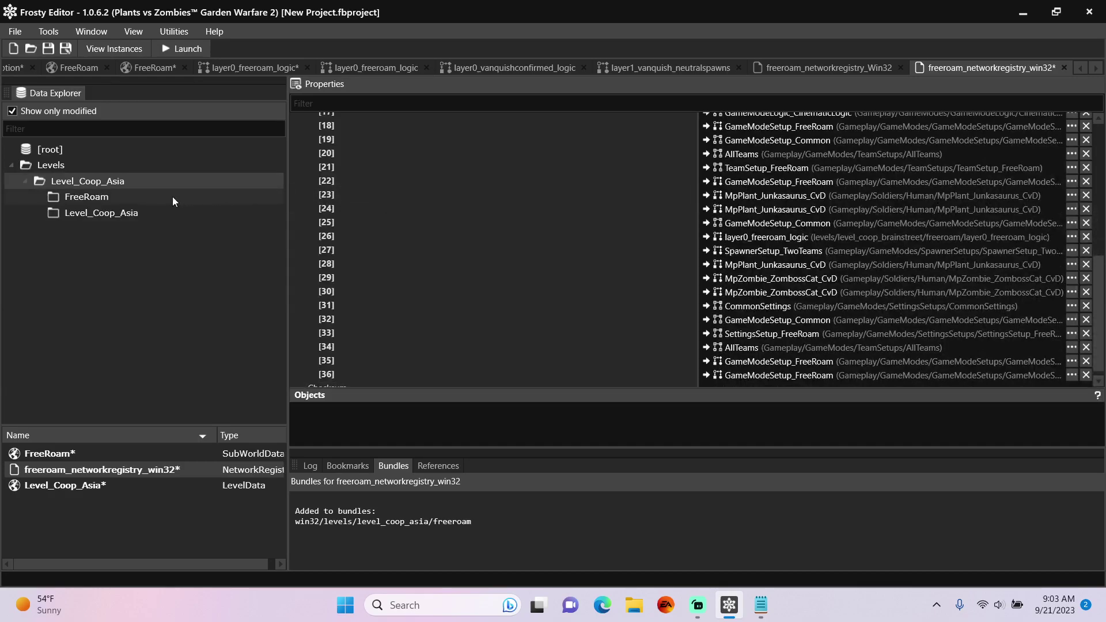
Step: Re-point registry entry [26] to layer0_freeroam_logic's SpatialPrefabReferenceObjectData
click(132, 200)
click(116, 455)
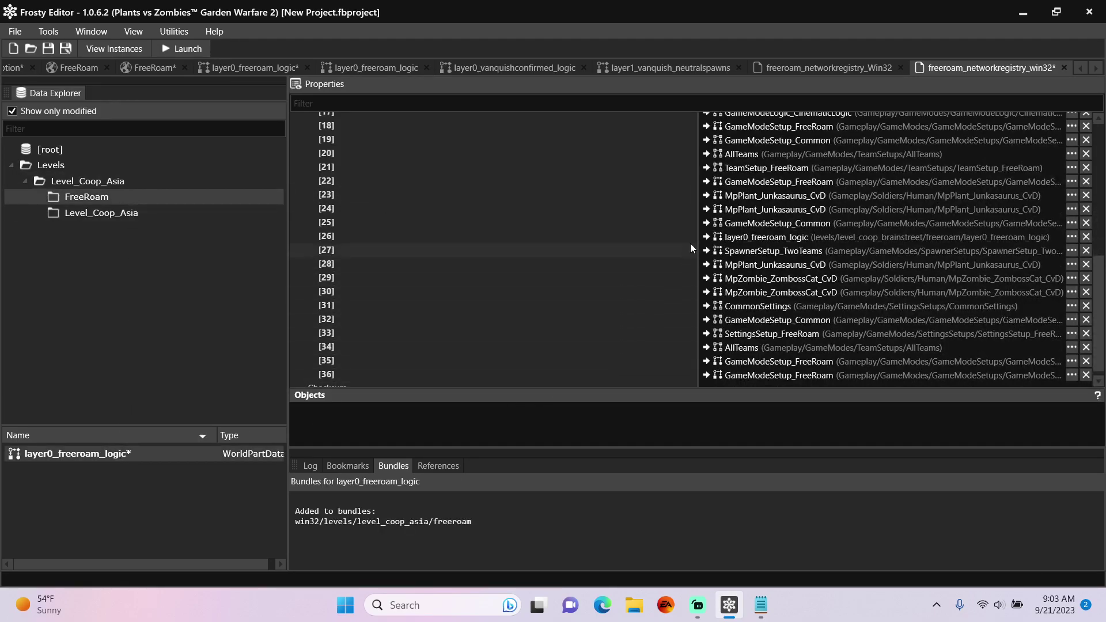
click(714, 251)
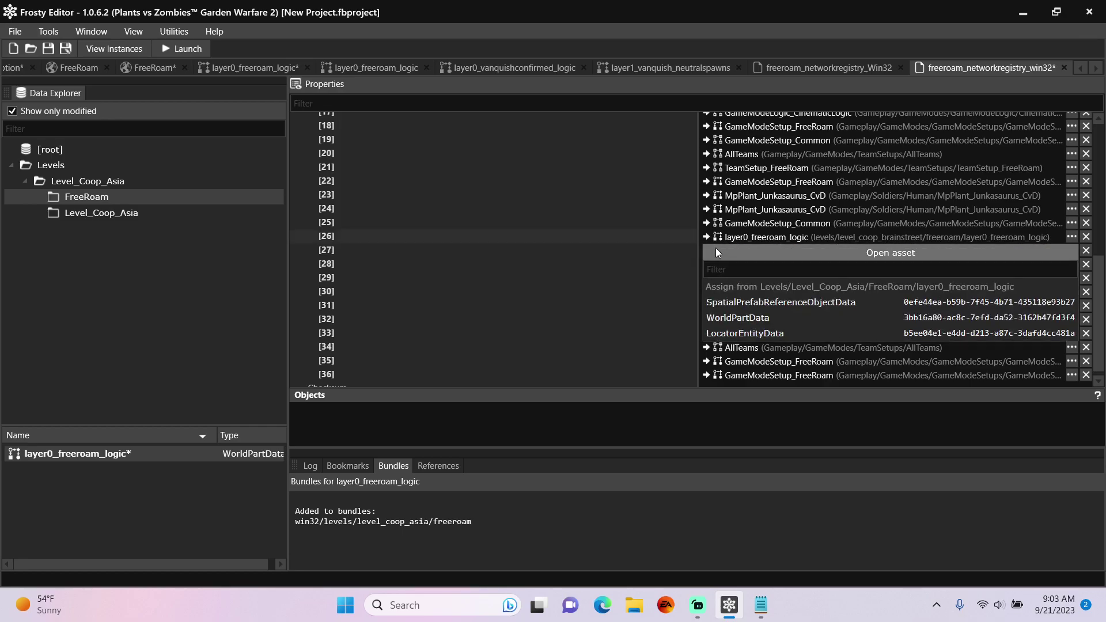
click(739, 303)
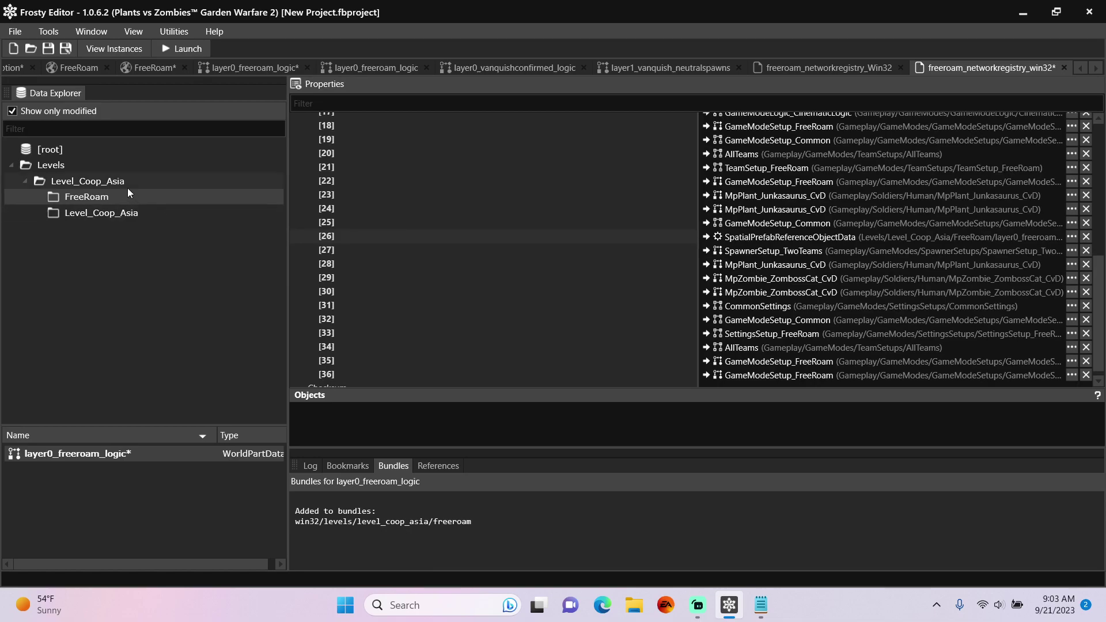
click(105, 182)
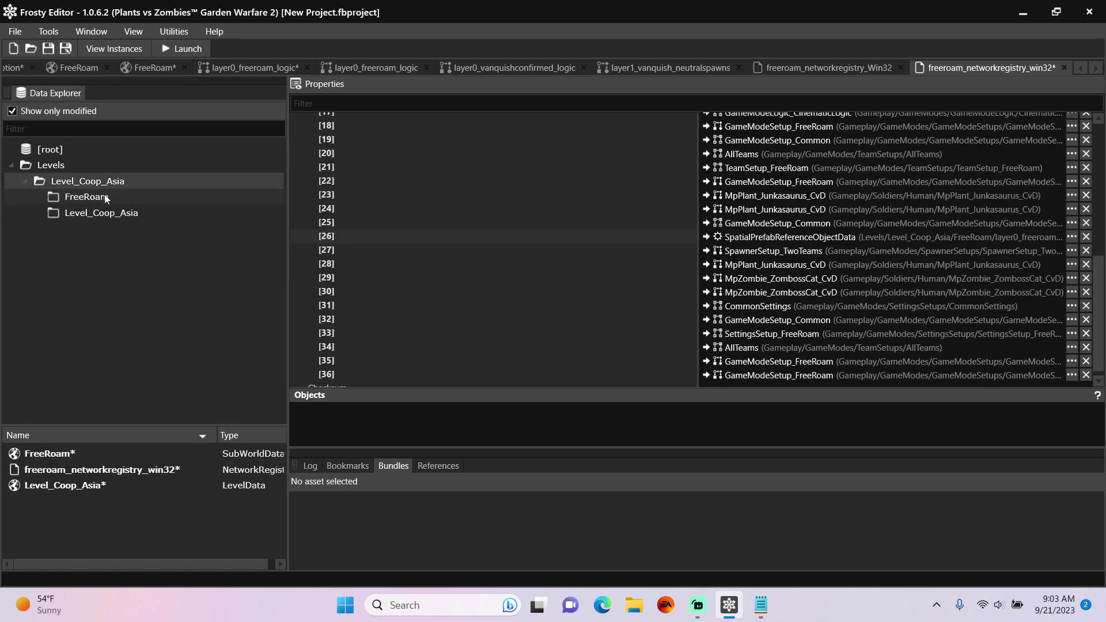
right_click(68, 454)
Step: Add the FreeRoam sub-world's game-mode setups to the Asia bundle via Manage Bundles
click(105, 538)
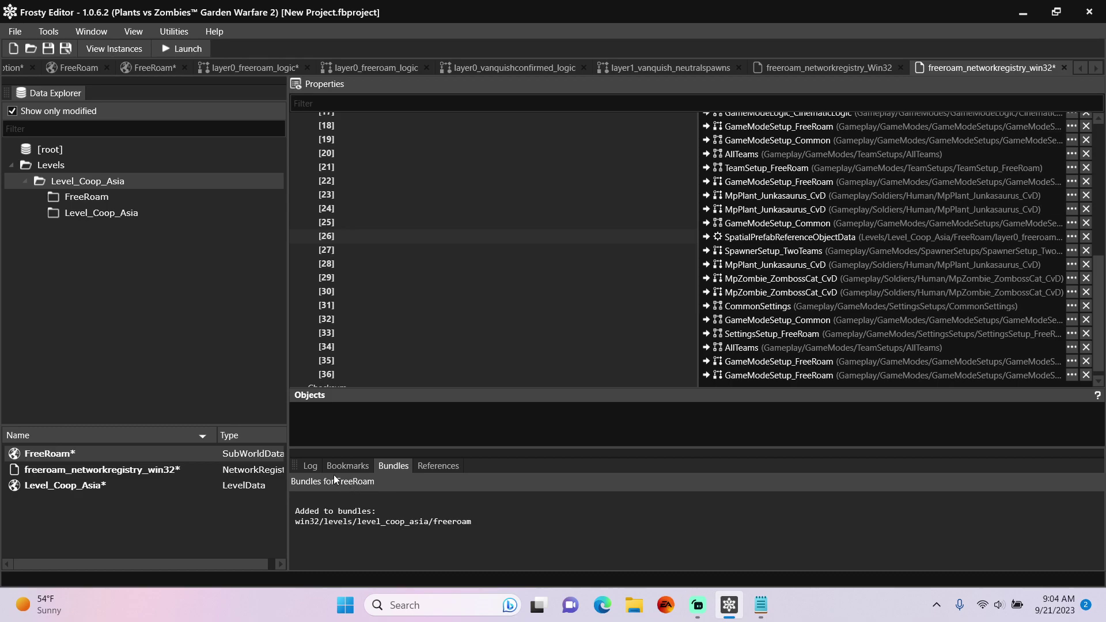
click(311, 466)
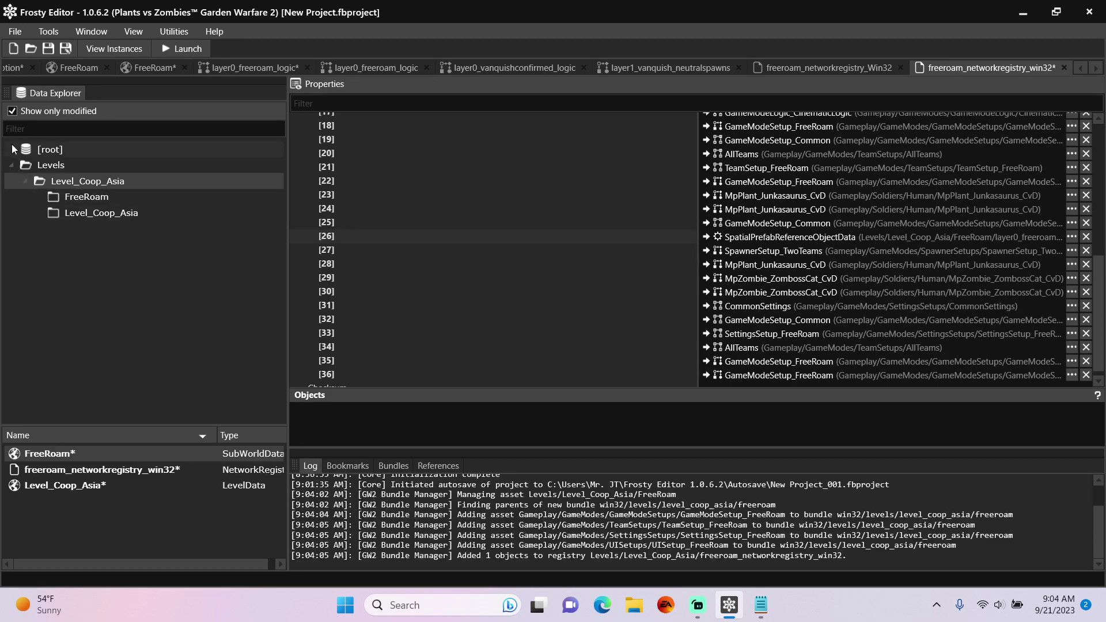
click(12, 112)
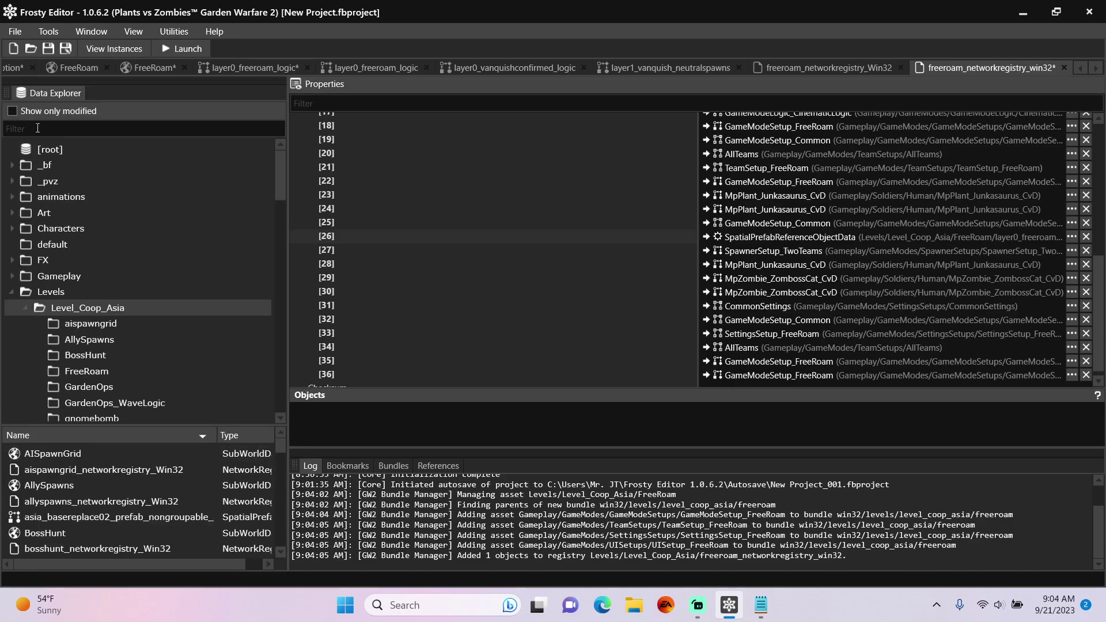
Step: Filter assets for clientload and open ClientLoadToHub from Gameplay/GameModes/Helper_Prefabs
click(38, 129)
text(clientload)
key(Return)
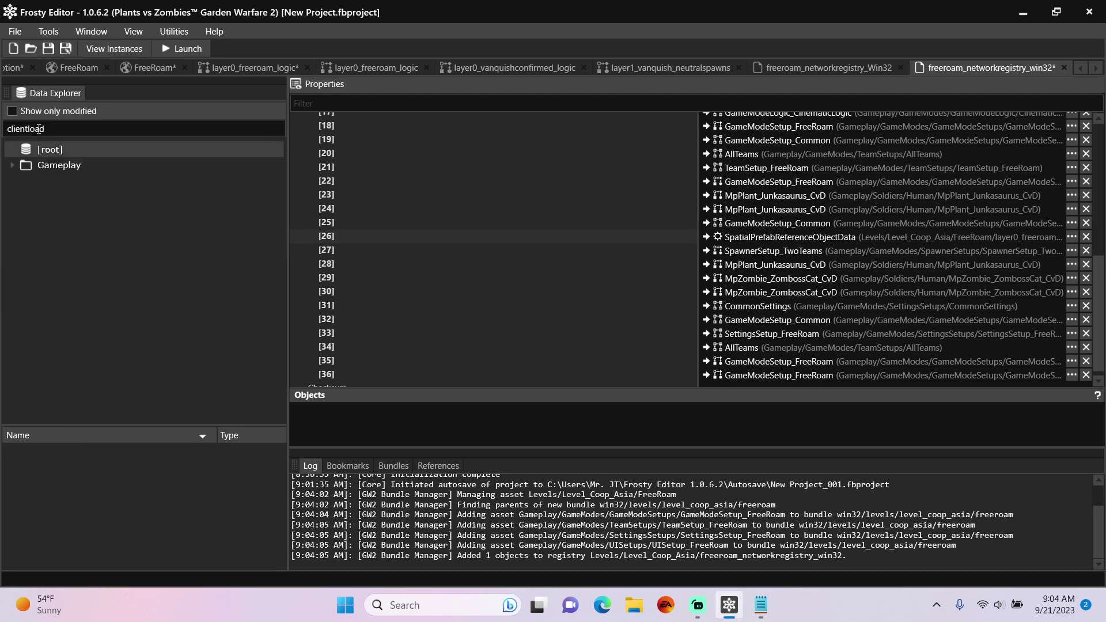
click(12, 166)
click(24, 180)
click(49, 195)
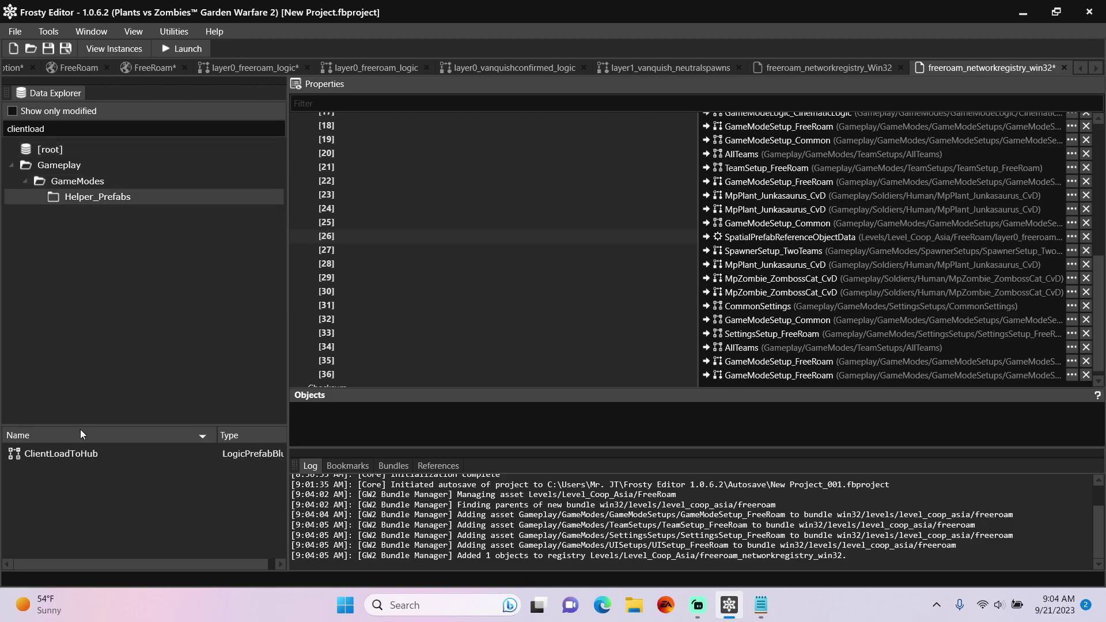
double_click(75, 455)
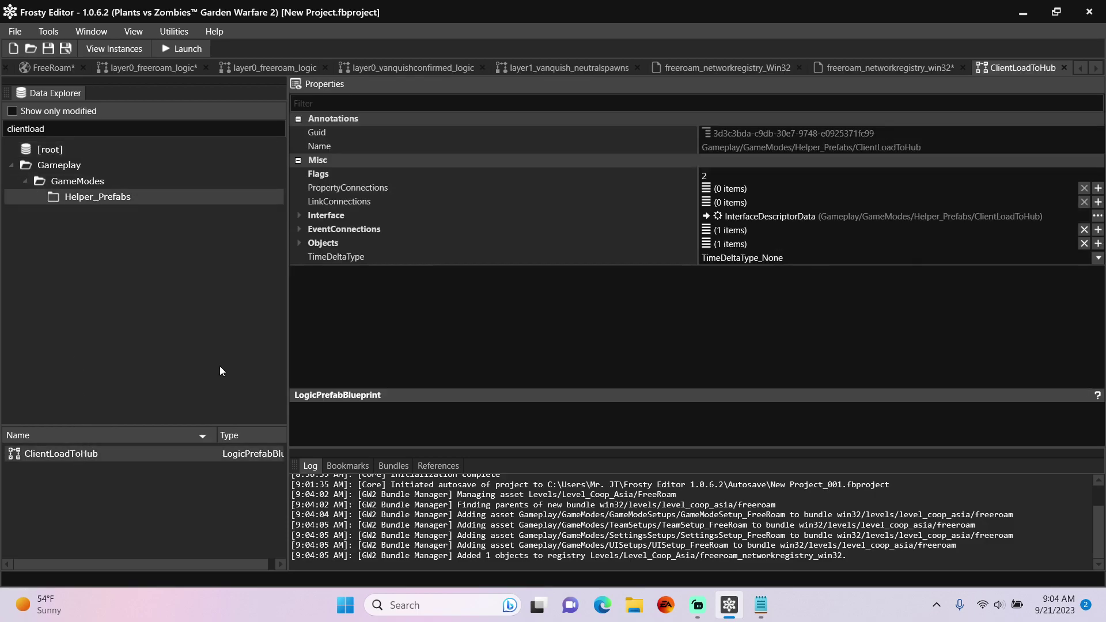
Step: Copy the LevelName path from Level_Coop_Asia's Description asset
click(299, 244)
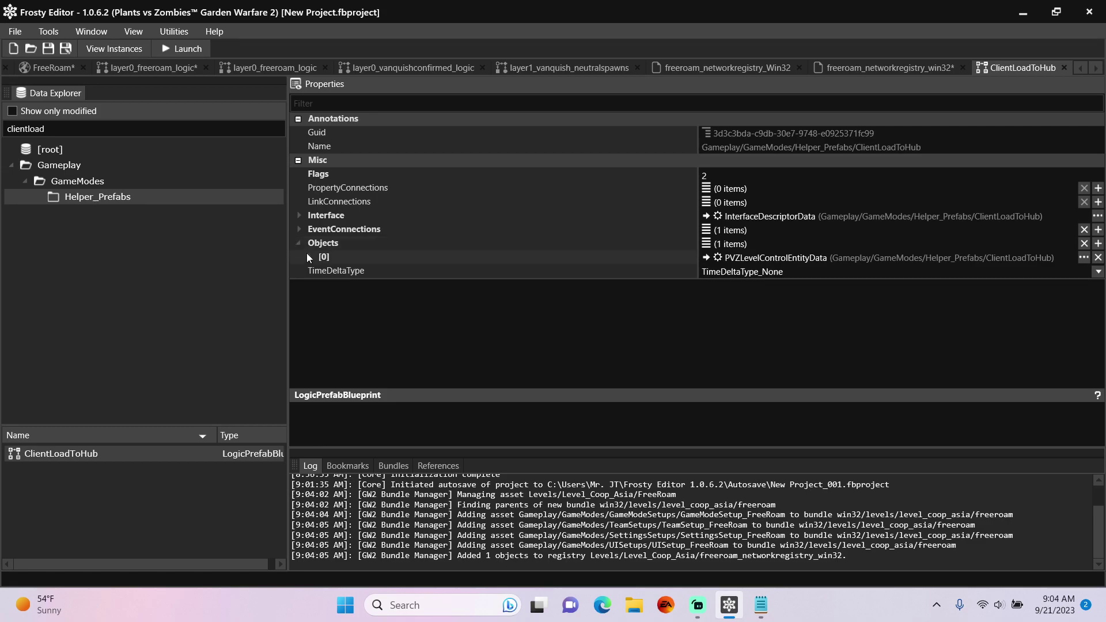
click(309, 258)
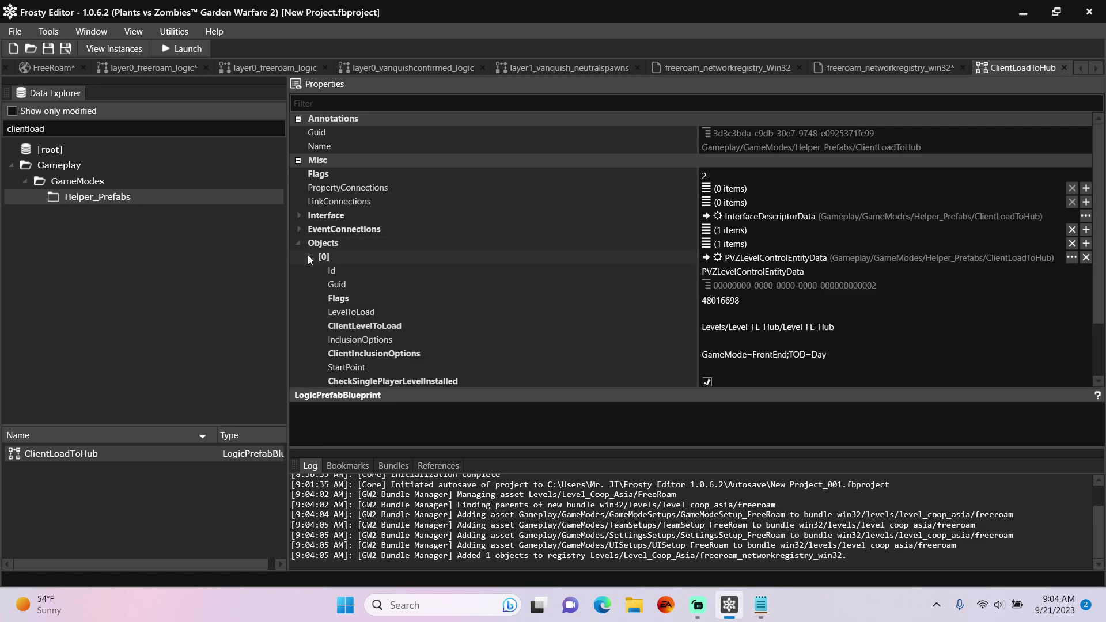
click(874, 328)
double_click(1, 132)
key(BackSpace)
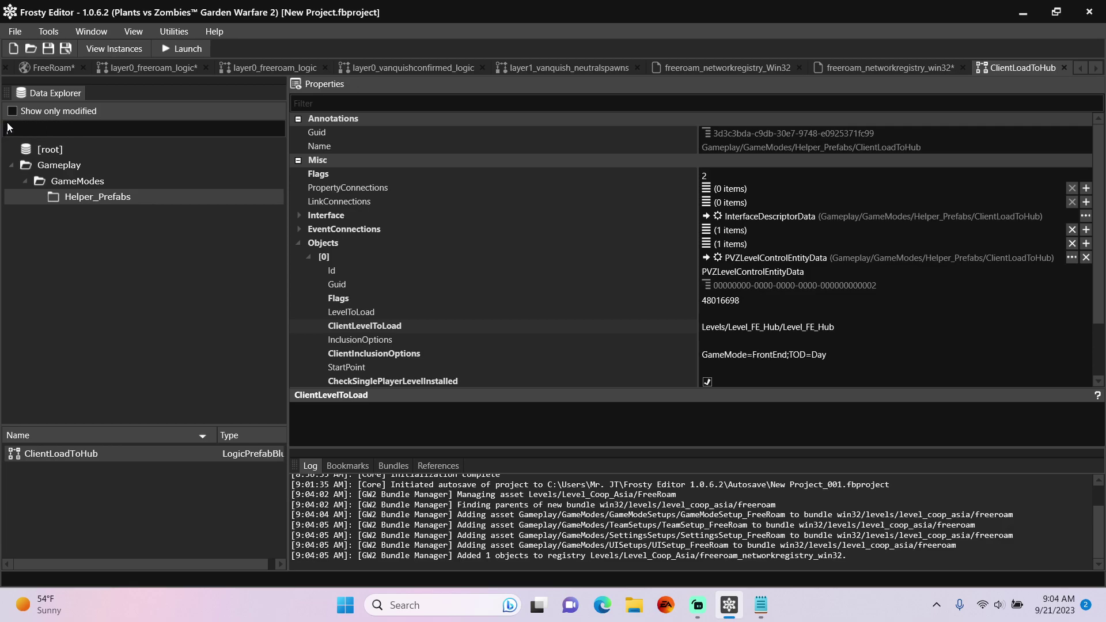
click(12, 112)
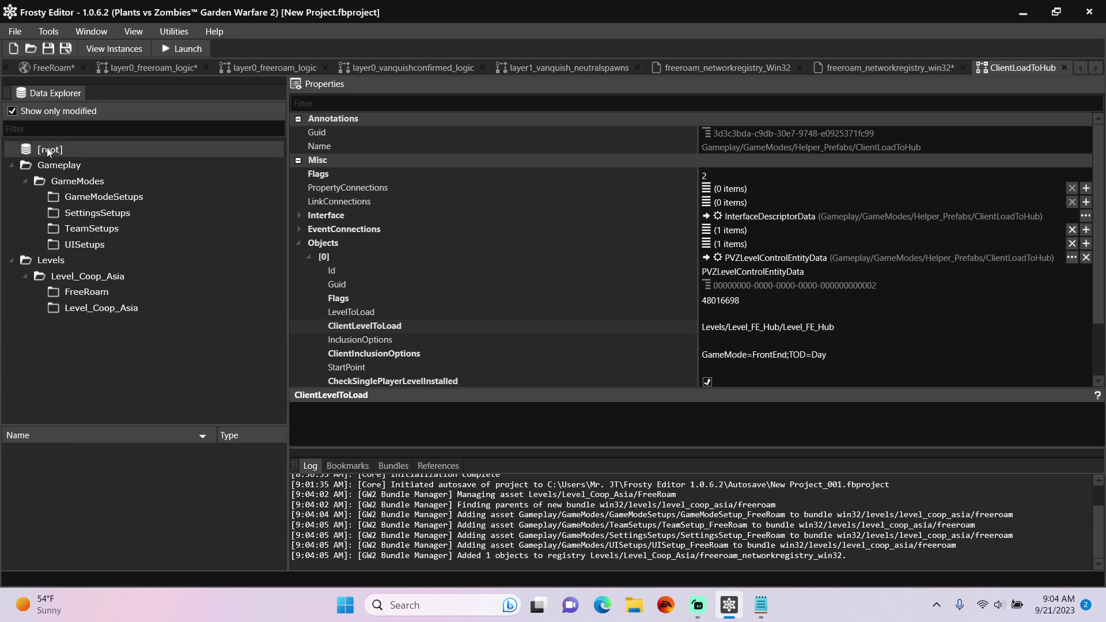
click(103, 308)
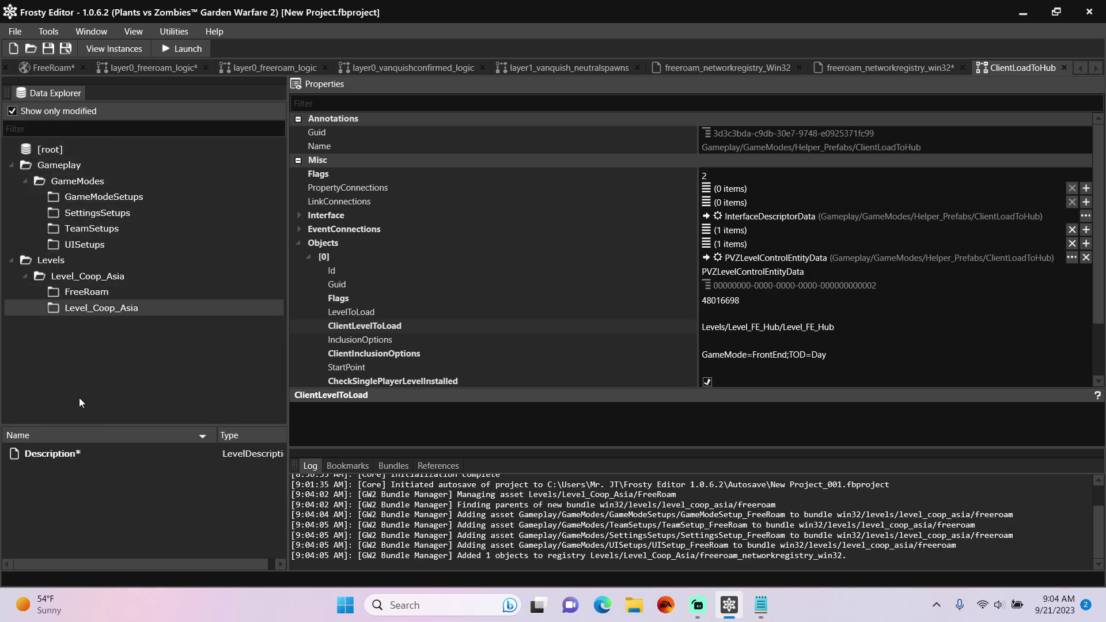
double_click(75, 454)
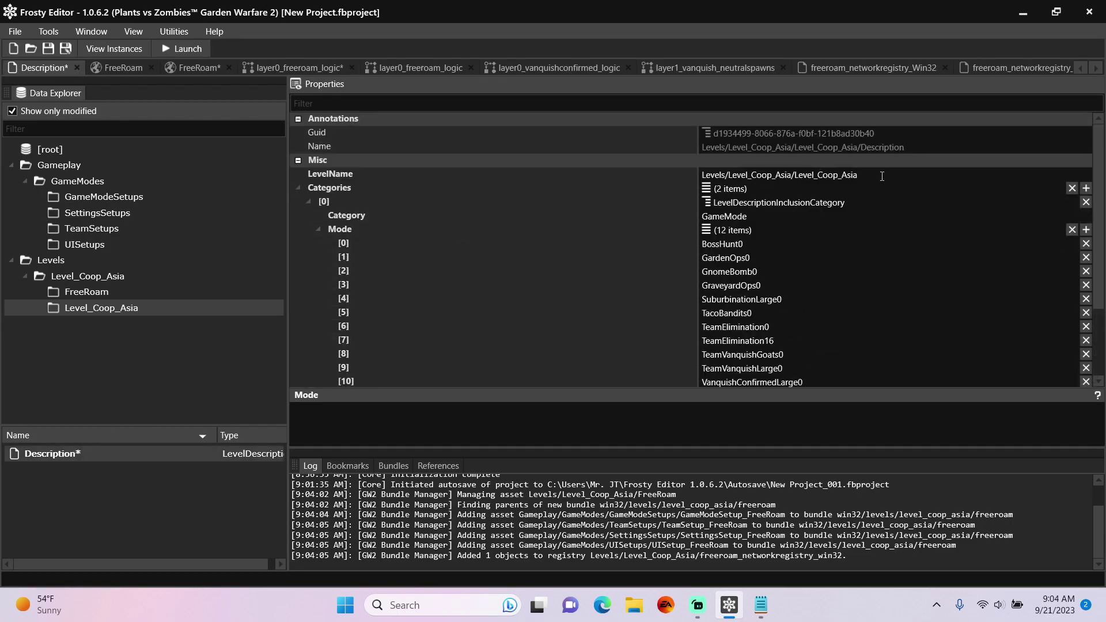
drag(880, 174, 587, 159)
key(ctrl+c)
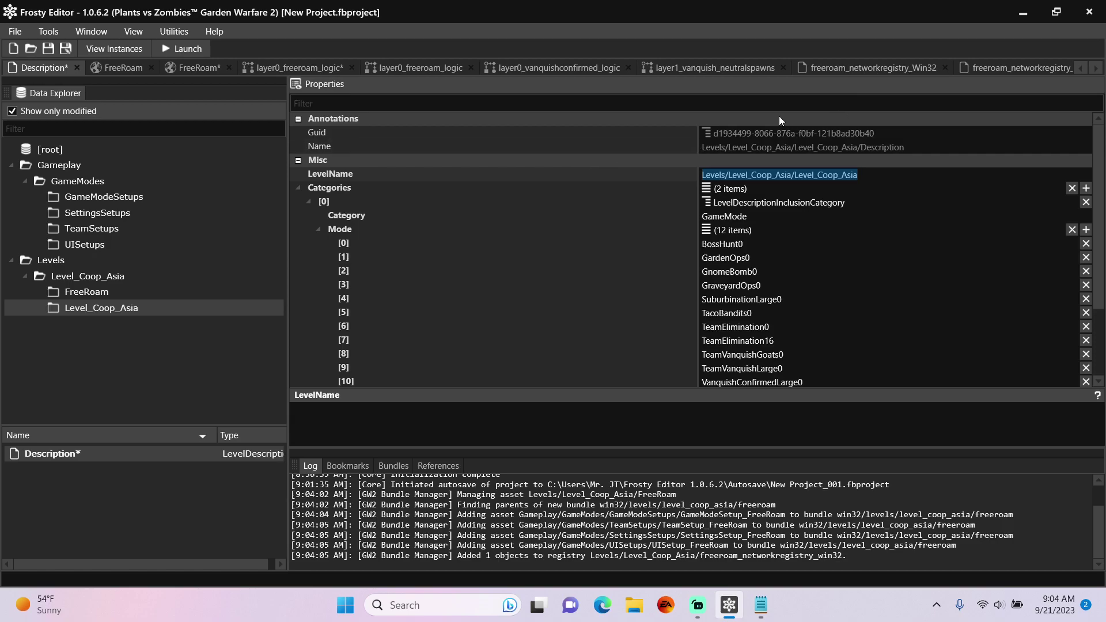
Step: Paste Levels/Level_Coop_Asia/Level_Coop_Asia into ClientLoadToHub's ClientLevelToLoad
click(128, 130)
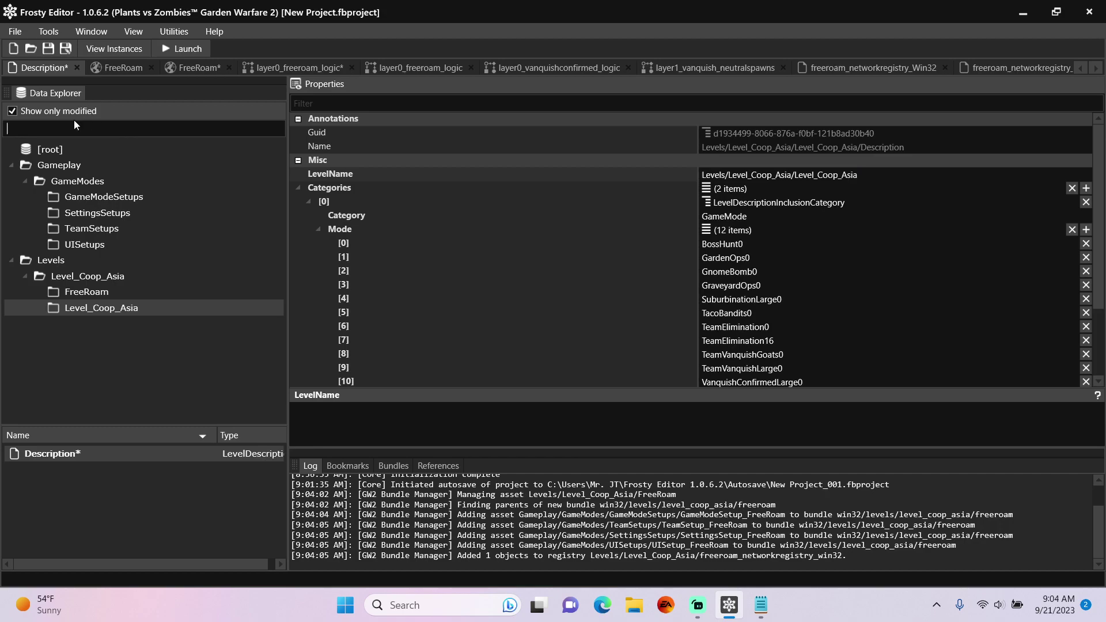
click(13, 113)
click(13, 112)
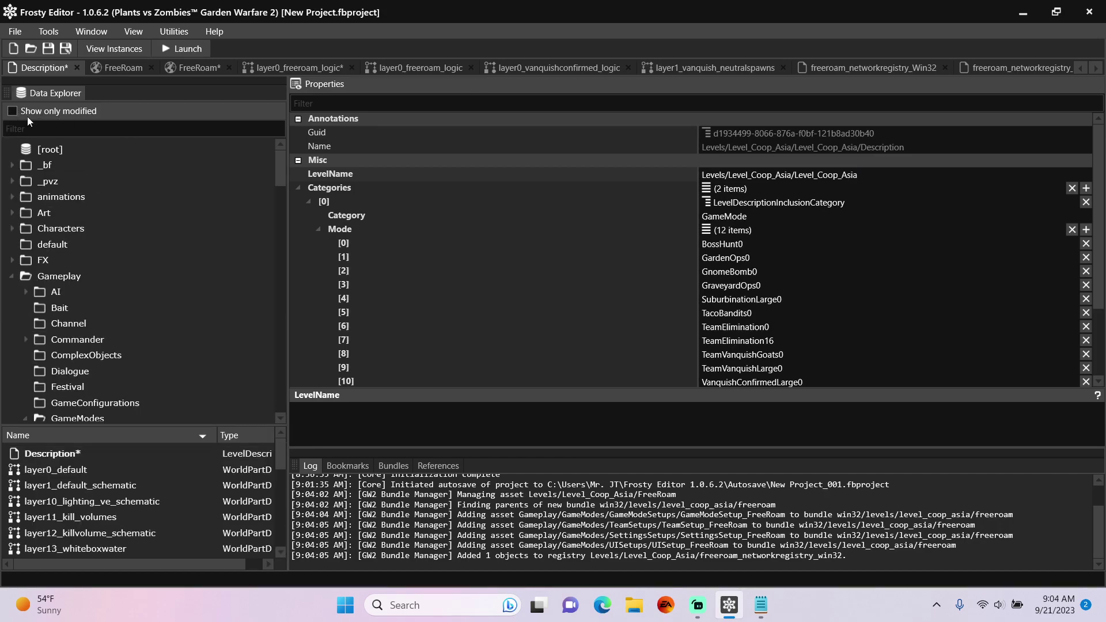
click(40, 125)
text(clientload)
key(Return)
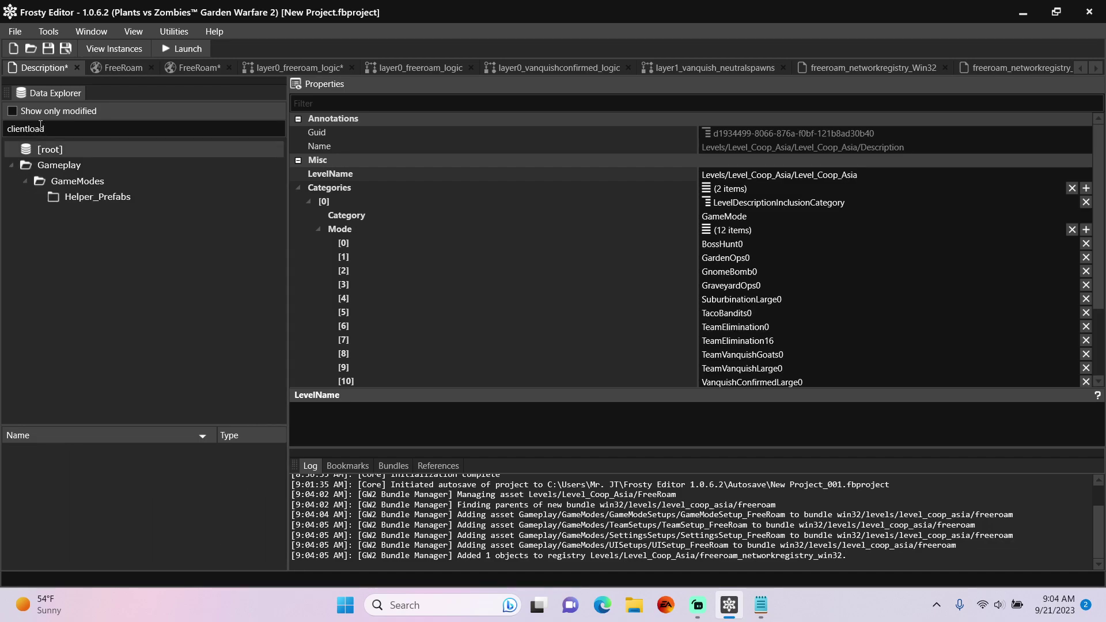
click(69, 199)
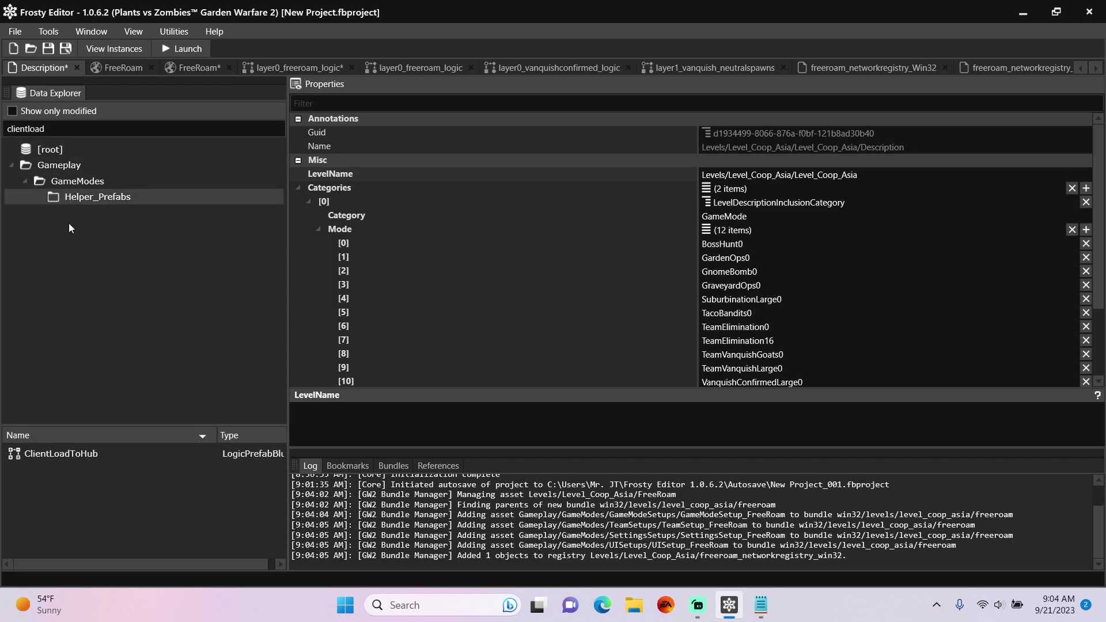
double_click(85, 454)
key(ctrl+a)
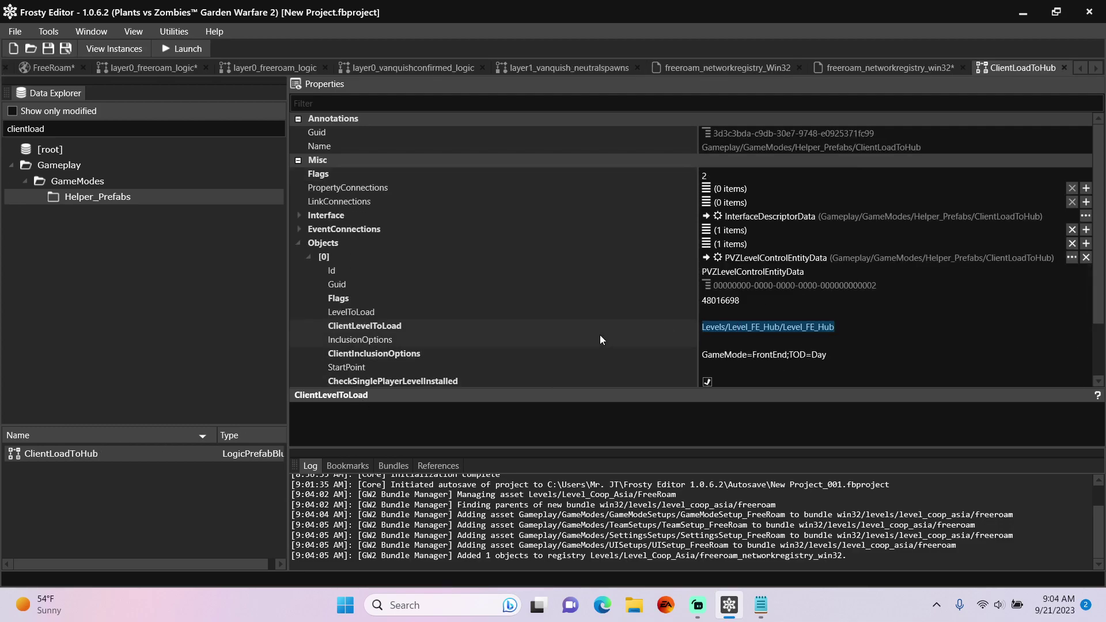
key(ctrl+v)
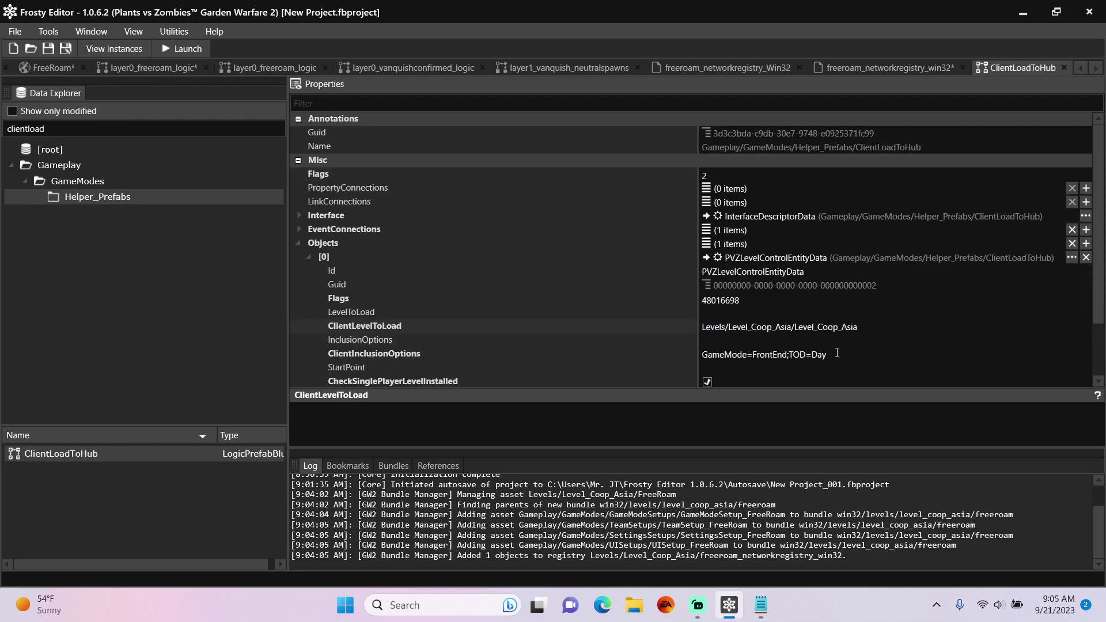
Step: Change ClientInclusionOptions to GameMode=FreeRoam
click(837, 354)
key(BackSpace)
key(BackSpace)
key(BackSpace)
key(BackSpace)
key(BackSpace)
key(BackSpace)
key(BackSpace)
key(BackSpace)
key(BackSpace)
key(BackSpace)
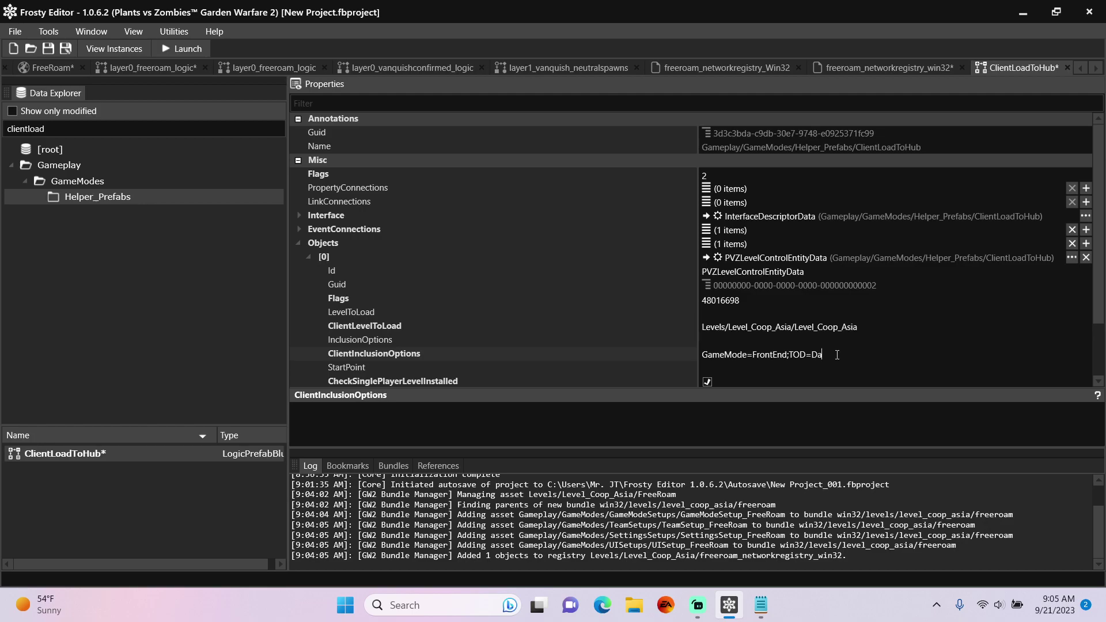
key(BackSpace)
key(BackSpace)
key(BackSpace)
key(BackSpace)
text(eeRoam)
Step: Set LoadScreen_GameMode to Free Roam
scroll(887, 326, down, 2)
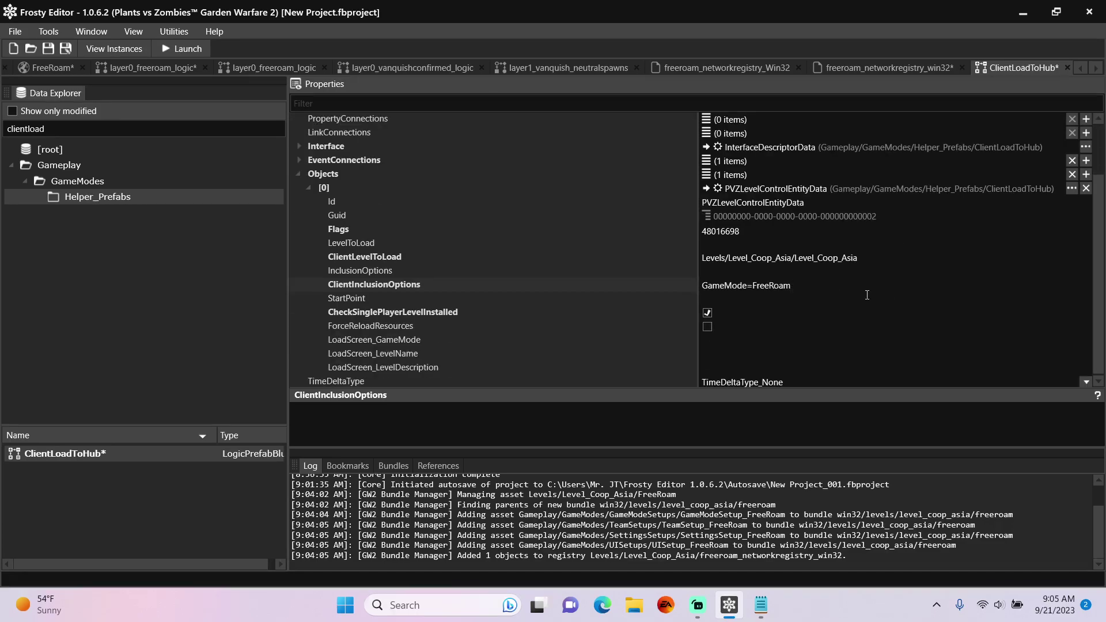
click(710, 341)
text(Free)
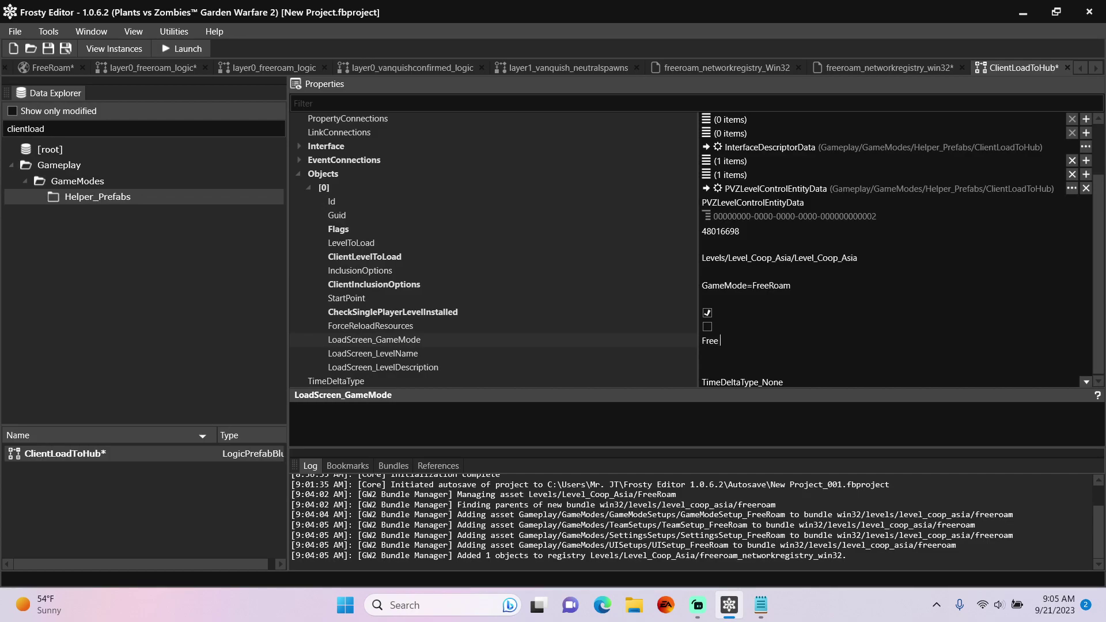
text( Roam)
click(712, 355)
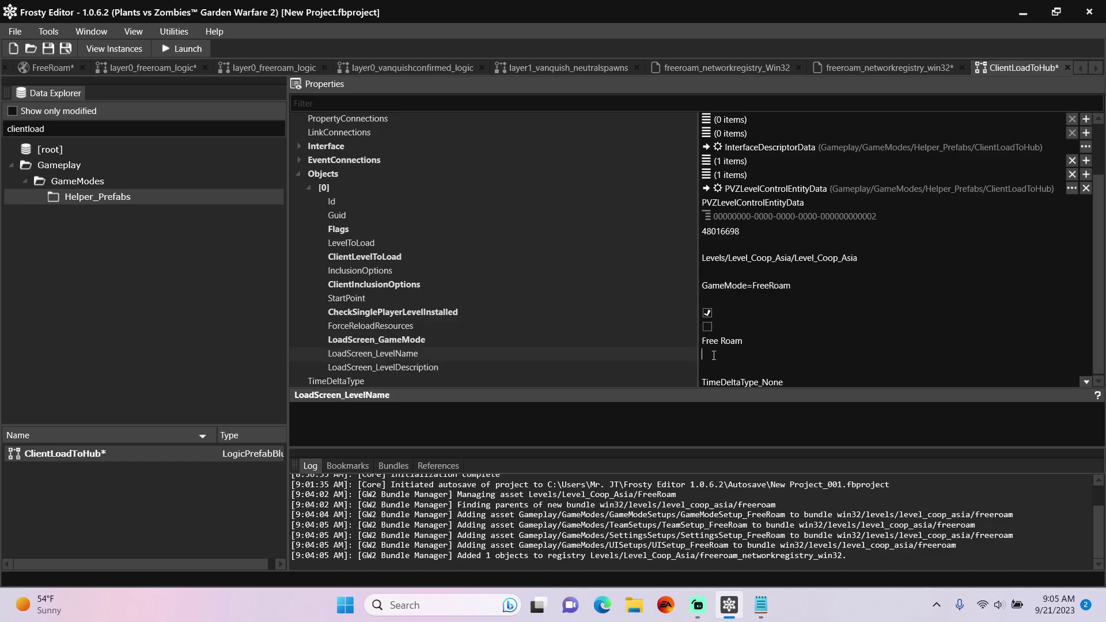
Step: Save the project as 'Zen Peak Free Roam' and launch Garden Warfare 2 with it
key(ctrl+s)
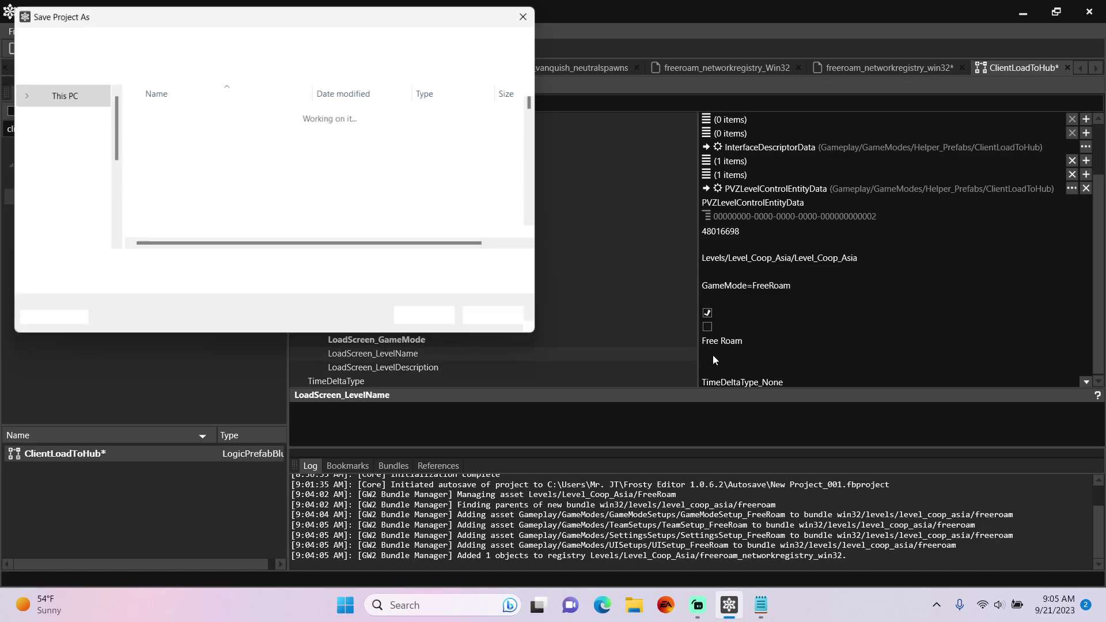
text(Ze)
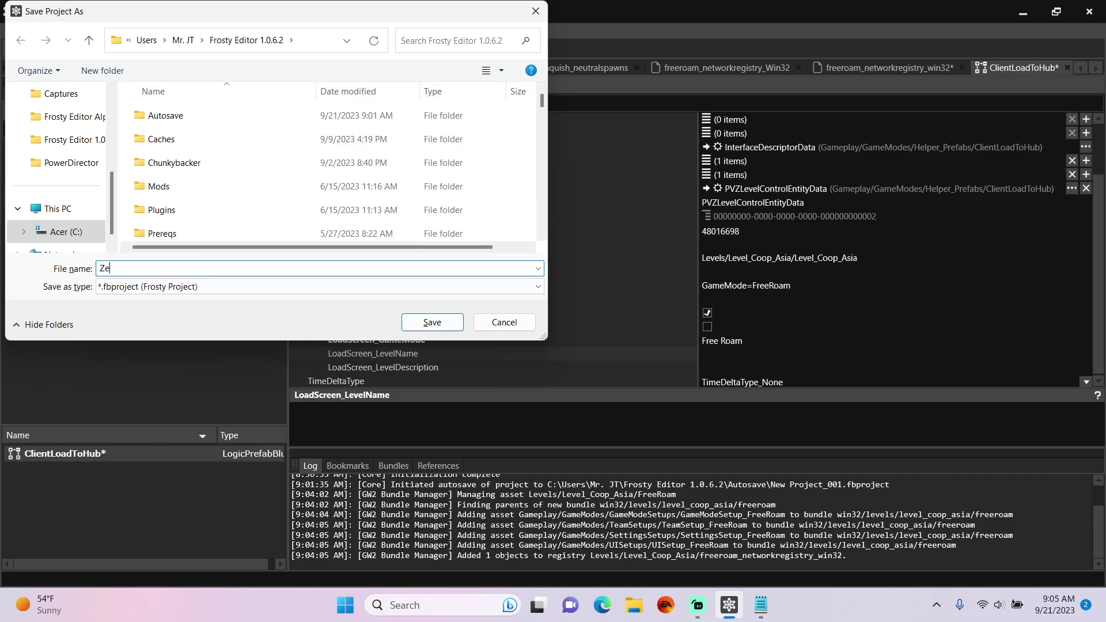
text(n Peak Free Roam)
click(444, 322)
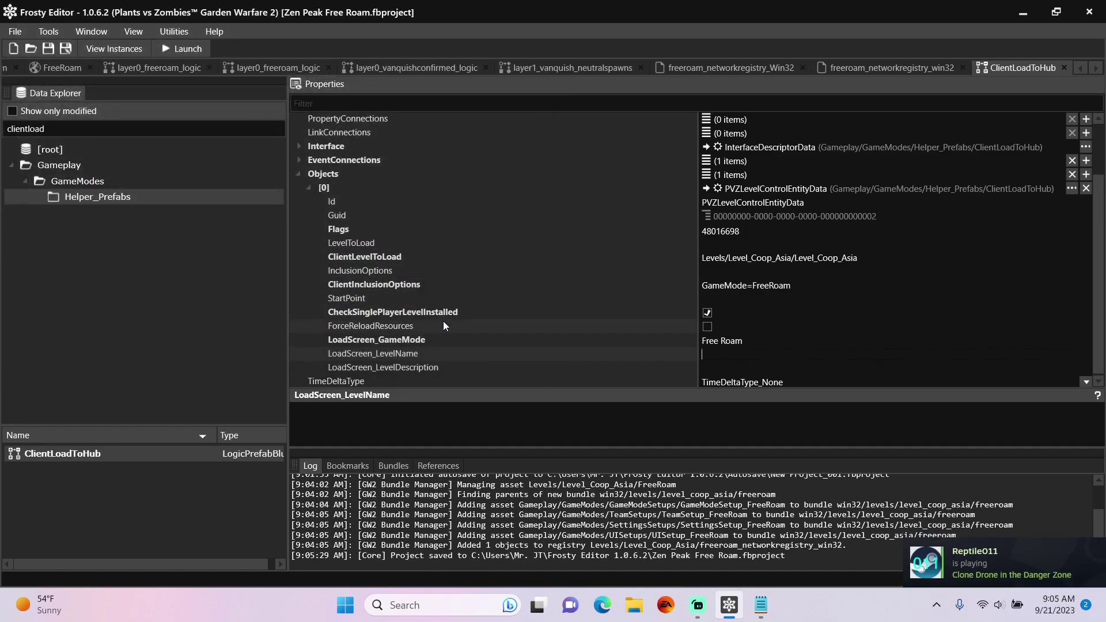
click(185, 49)
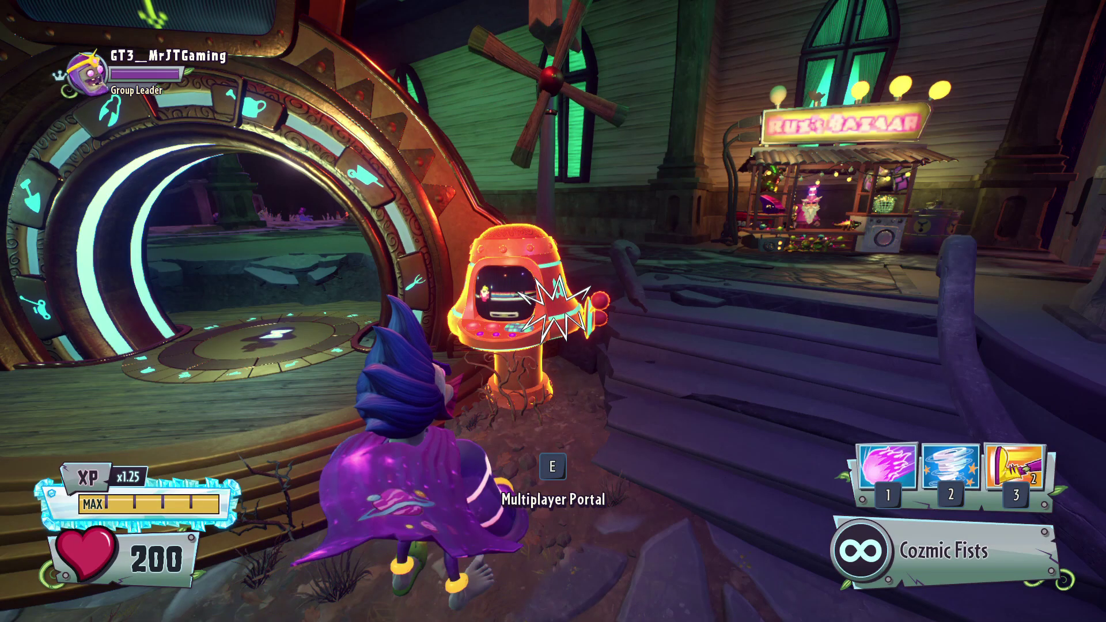
Step: Activate the Multiplayer Portal for Solo Play, walk into it, then exit the session
key(e)
click(474, 324)
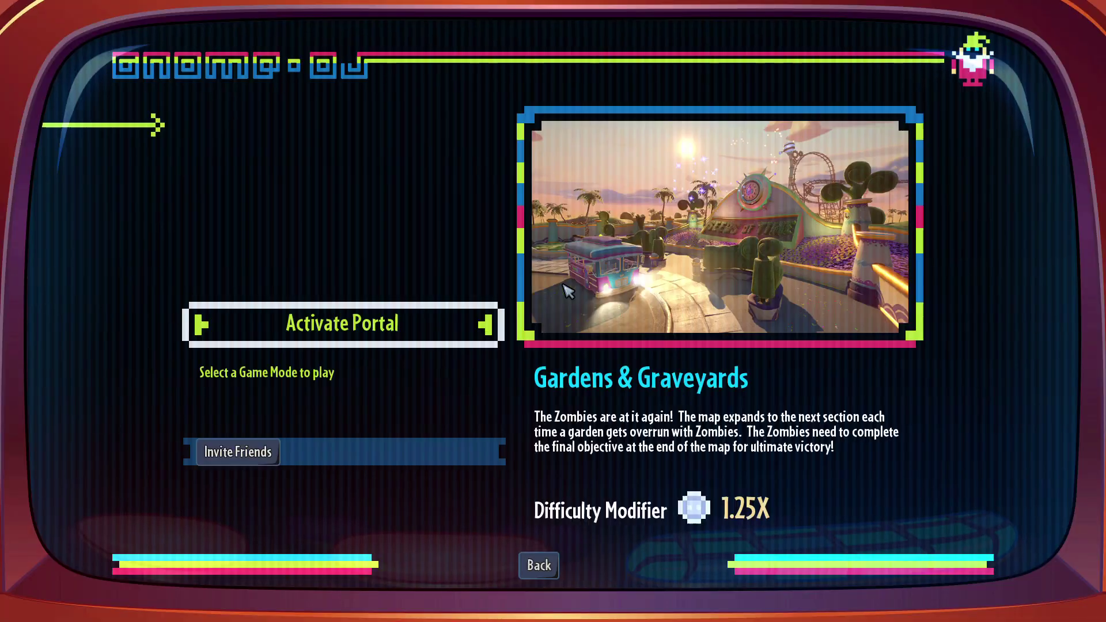
click(474, 315)
key(w)
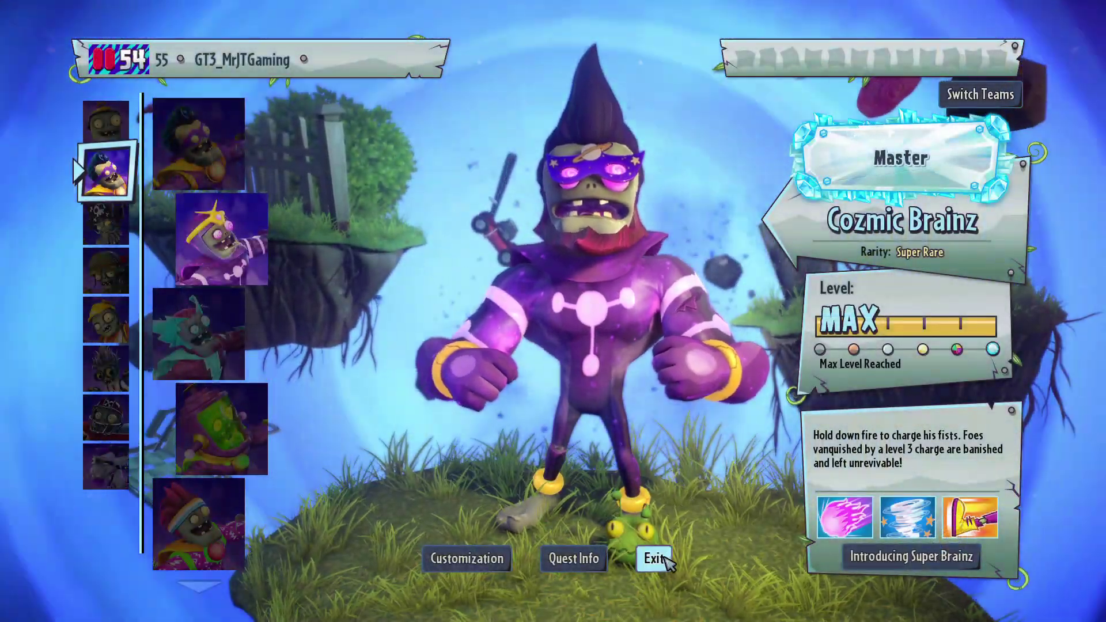
click(663, 558)
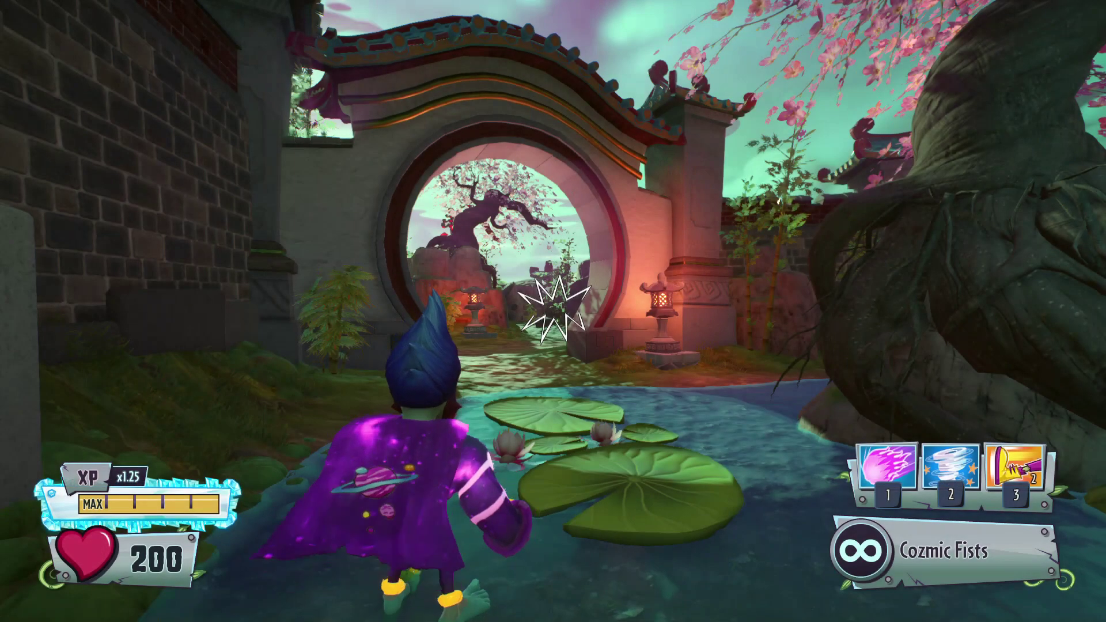
Step: Run Cozmic Brainz through the moon gate and over the rocks to the cliff above the bridge
key(w)
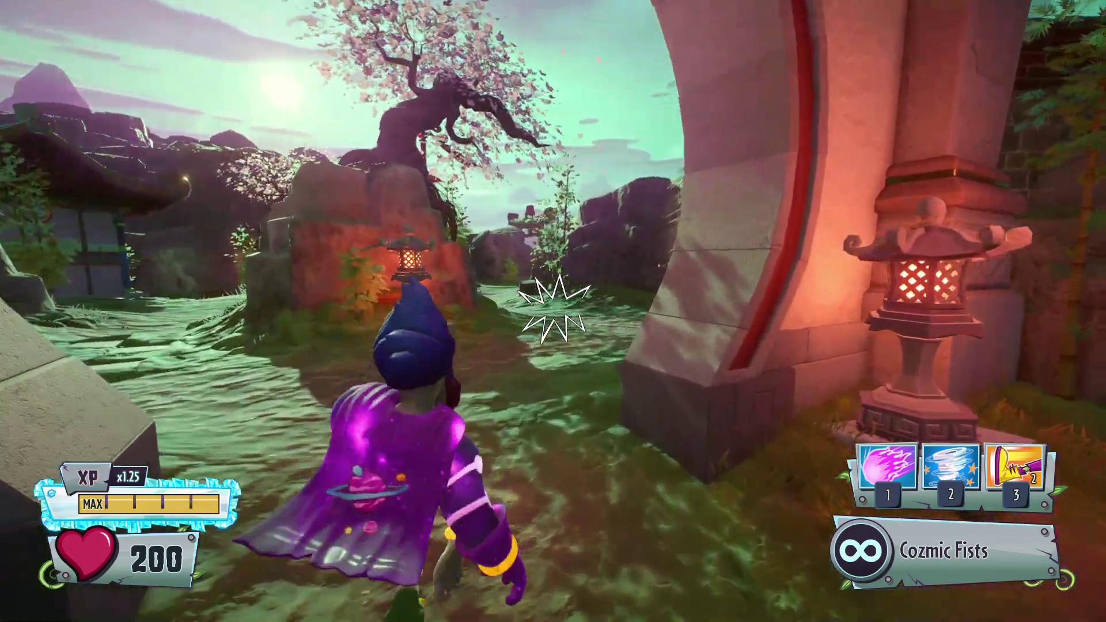
key(w)
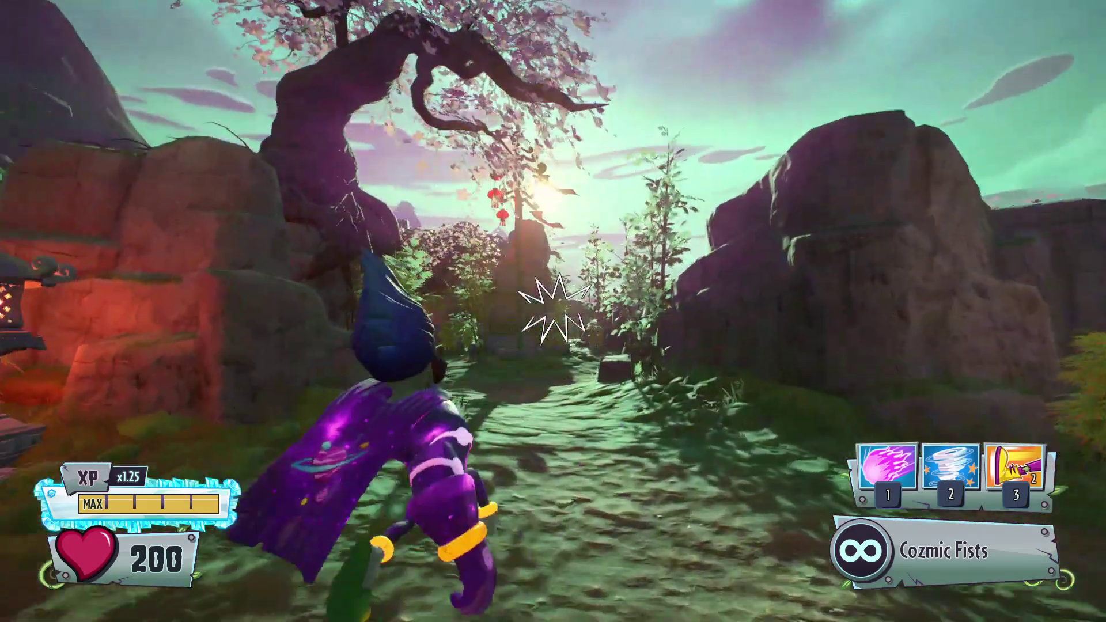
key(w)
key(space)
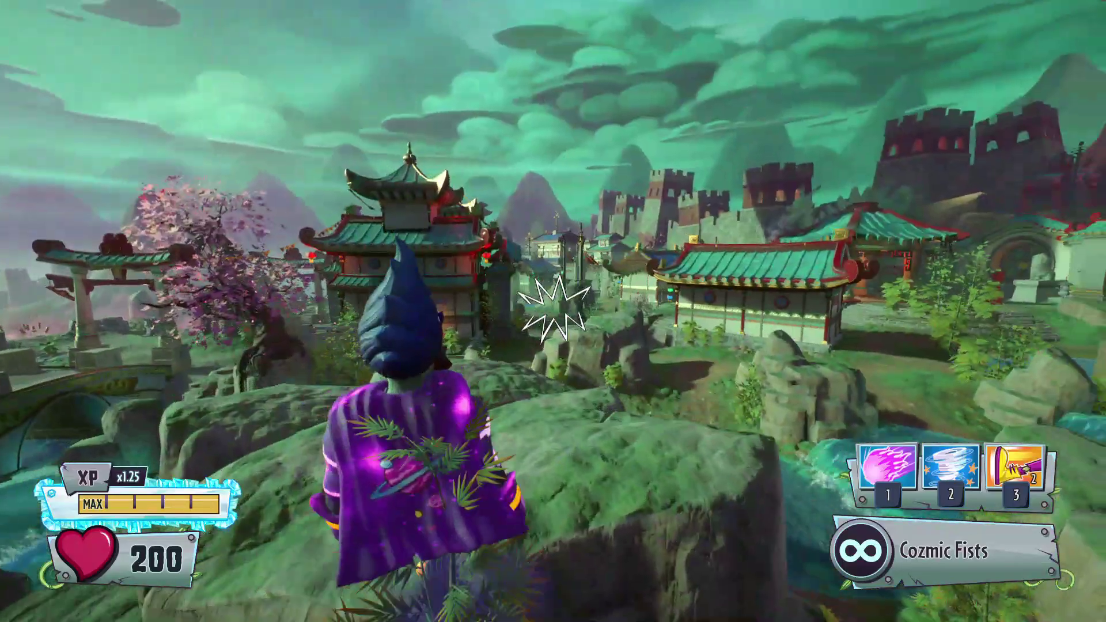
key(w)
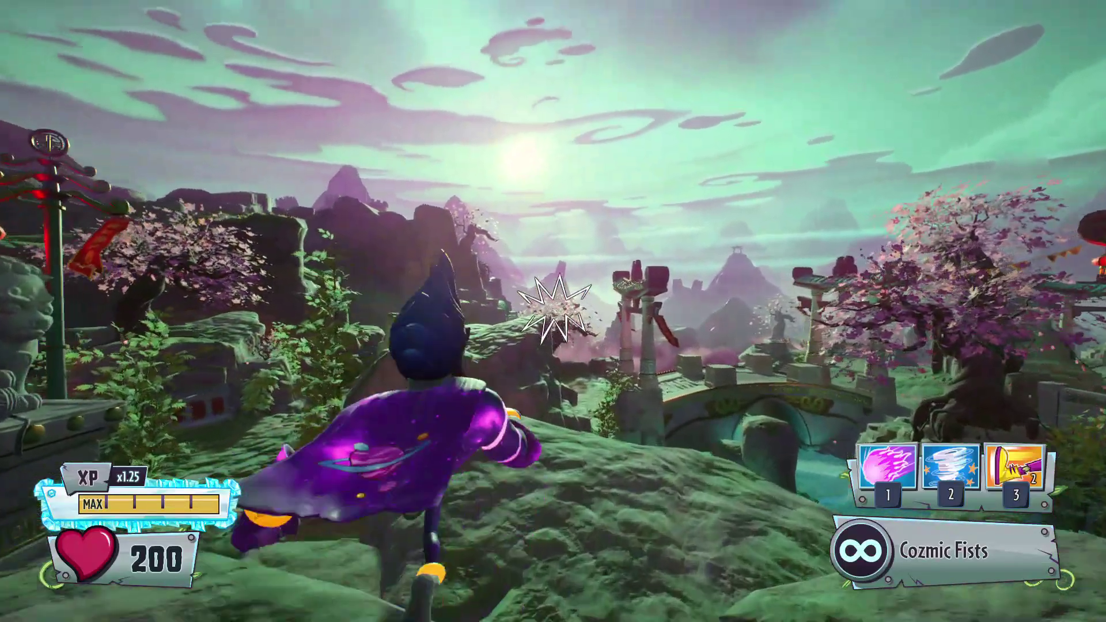